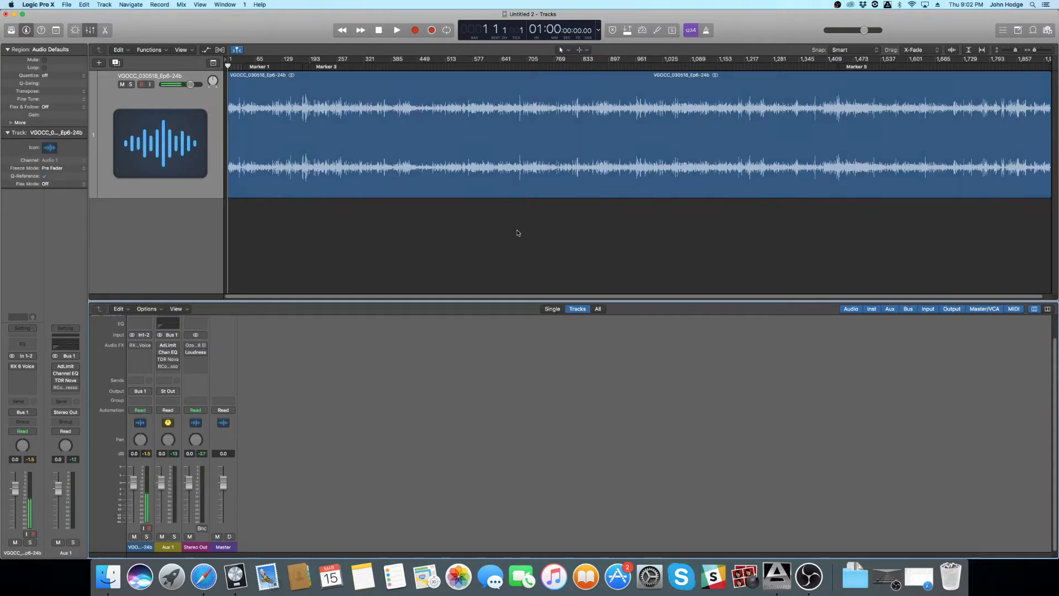
- Audition the recording, try the dialogue track's volume at 6.0 dB, and reset the volume to 0.0 dB
{"action": "key", "text": "space"}
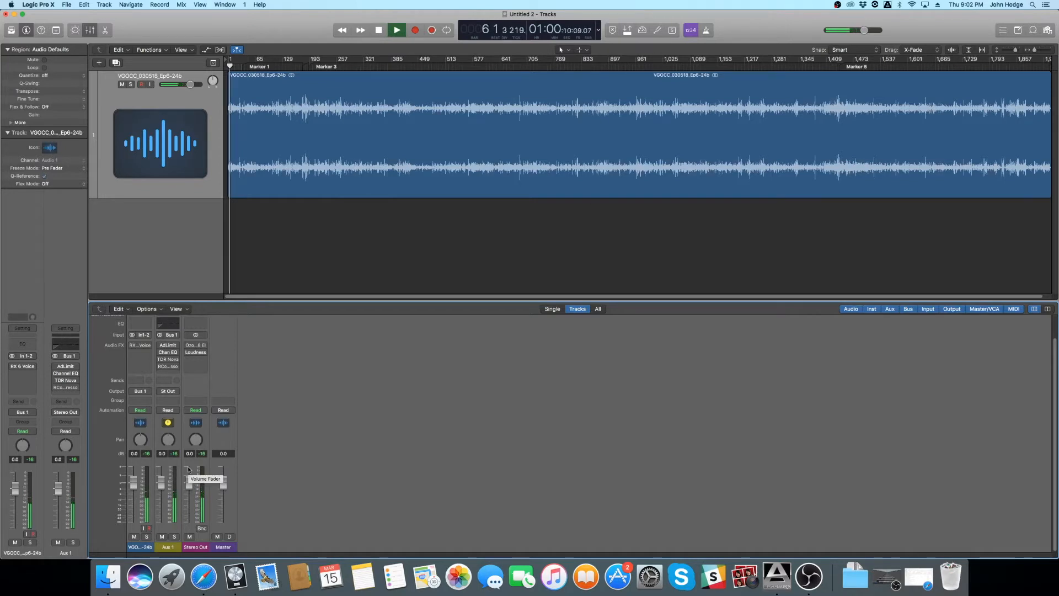
{"action": "key", "text": "space"}
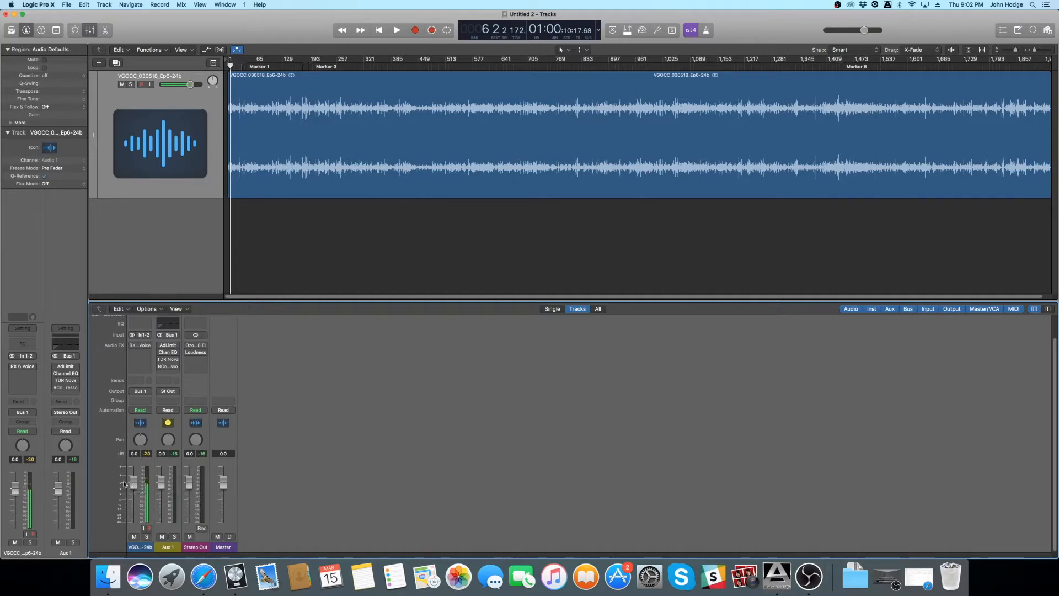
{"action": "key", "text": "space"}
{"action": "left_click_drag", "start_coordinate": [136, 489], "coordinate": [140, 461]}
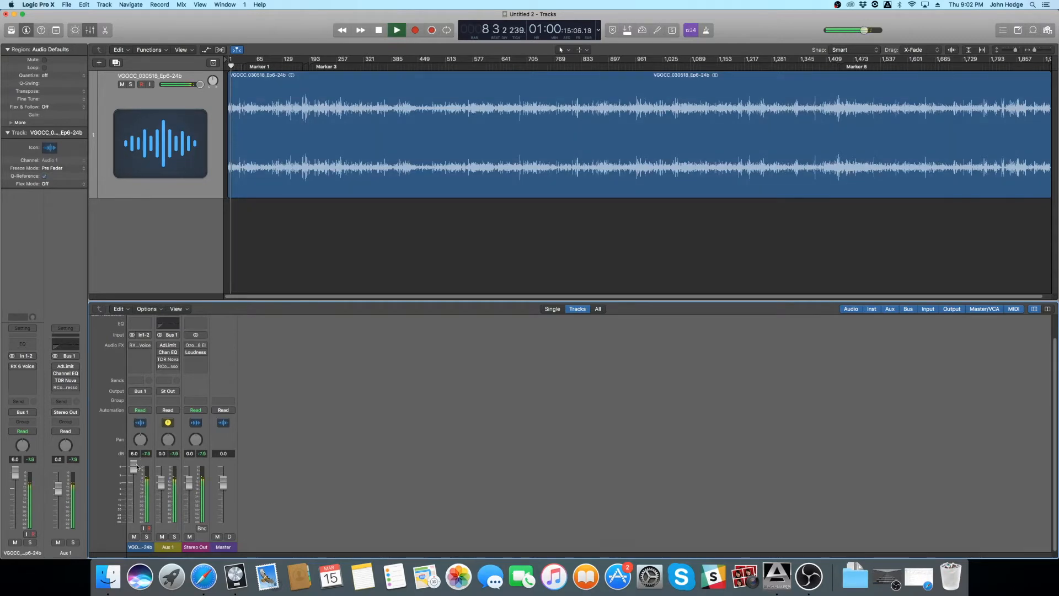
{"action": "key", "text": "space"}
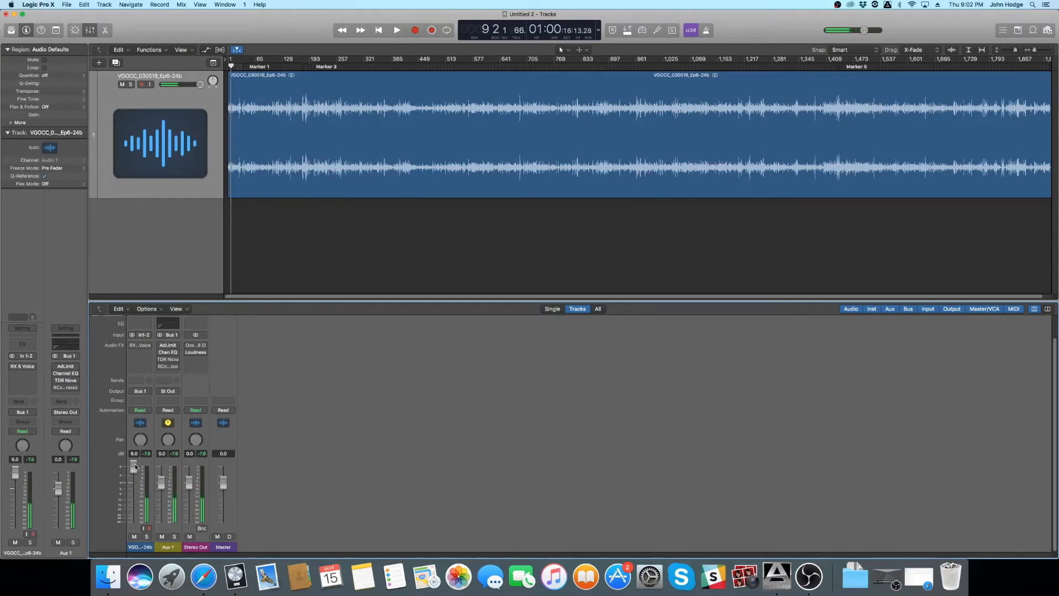
{"action": "left_click", "coordinate": [135, 464], "text": "alt"}
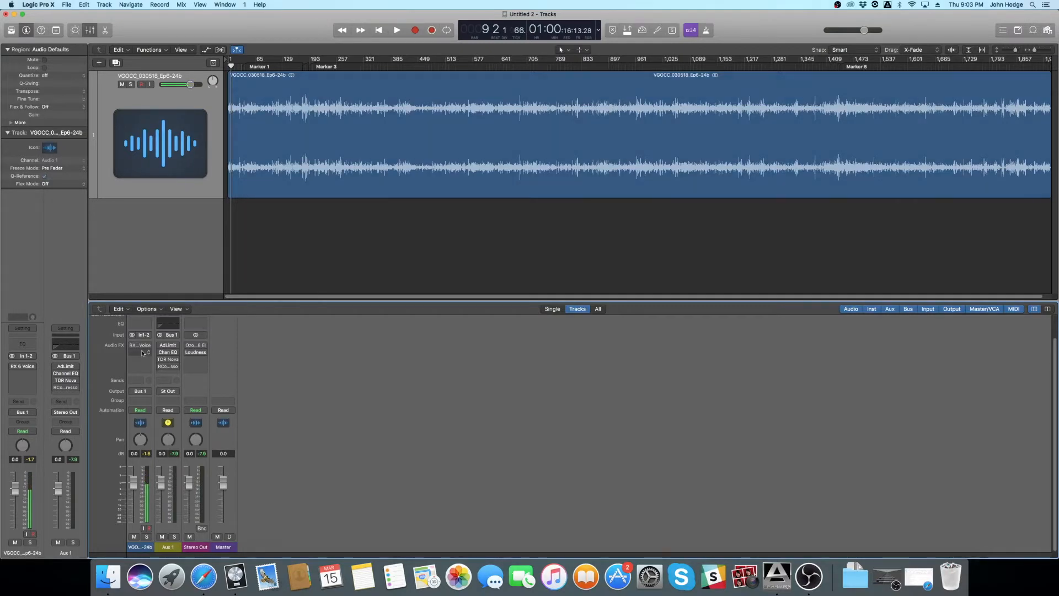
- Switch on the RX 6 Voice De-noise plug-in on the dialogue track and place its window mid-workspace
{"action": "mouse_move", "coordinate": [132, 348]}
{"action": "left_click", "coordinate": [140, 345]}
{"action": "left_click_drag", "start_coordinate": [231, 23], "coordinate": [589, 220]}
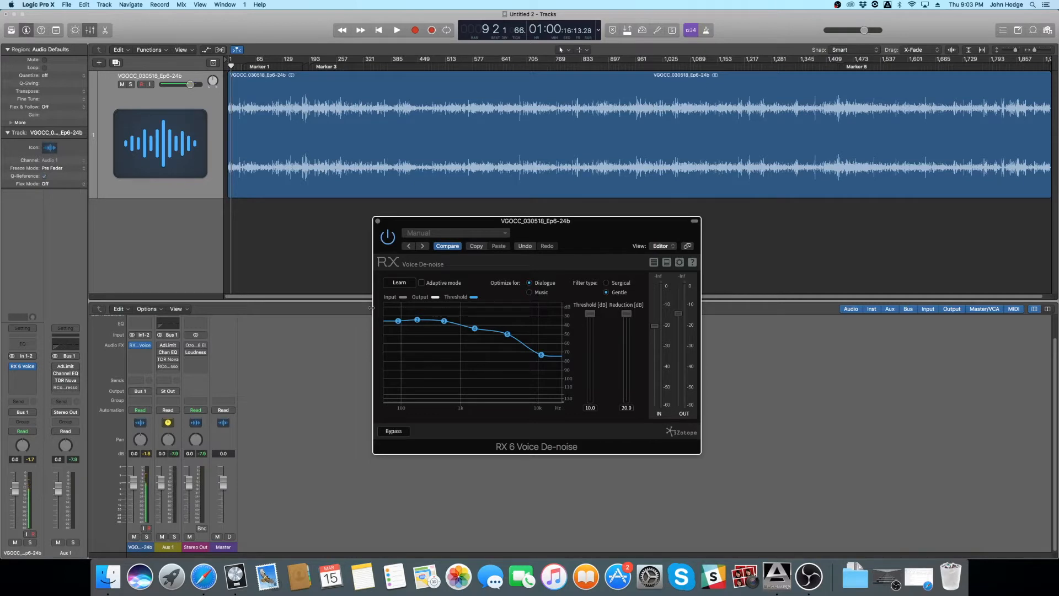
- Play the recording from its beginning and learn a noise profile from it in Voice De-noise
{"action": "key", "text": "Return"}
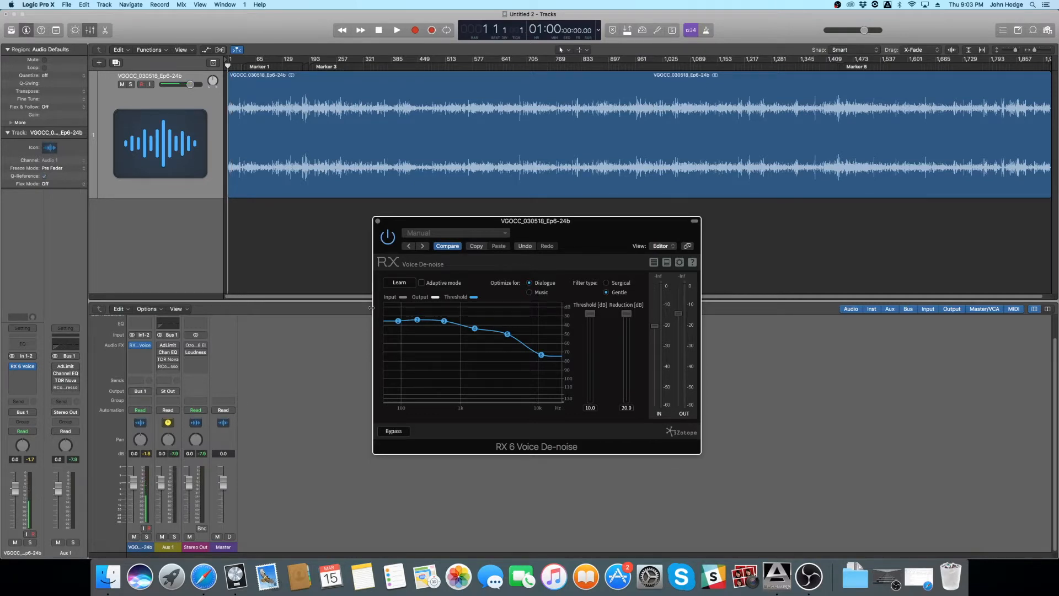
{"action": "key", "text": "space"}
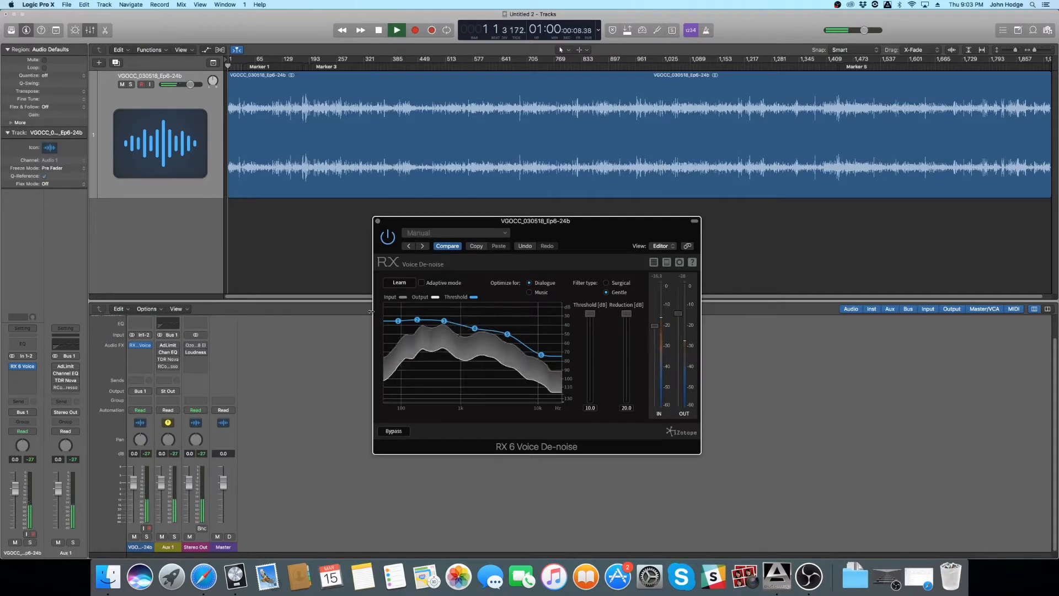
{"action": "left_click", "coordinate": [401, 283]}
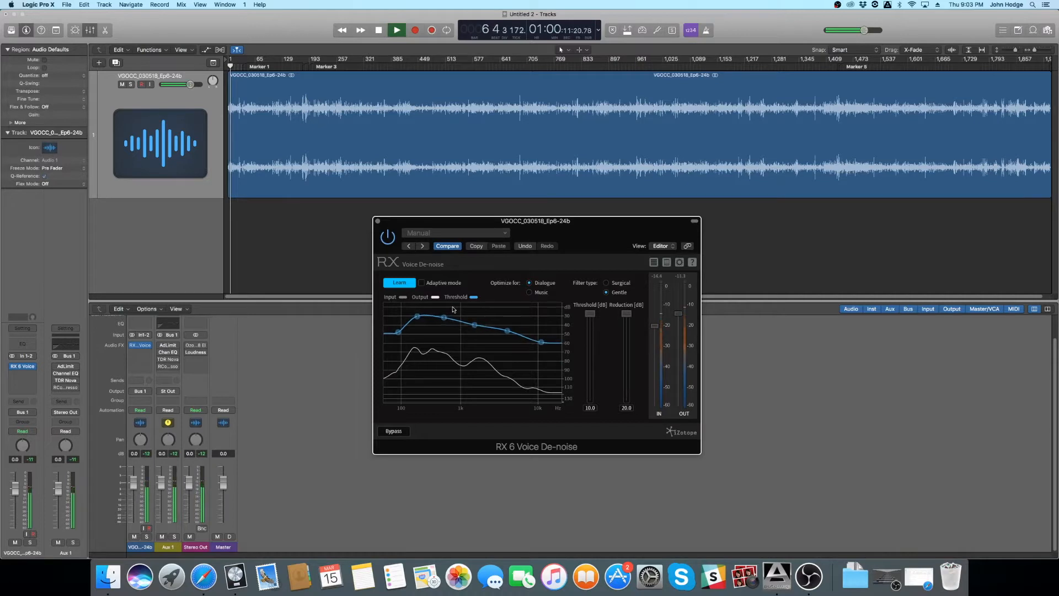
{"action": "left_click", "coordinate": [406, 286]}
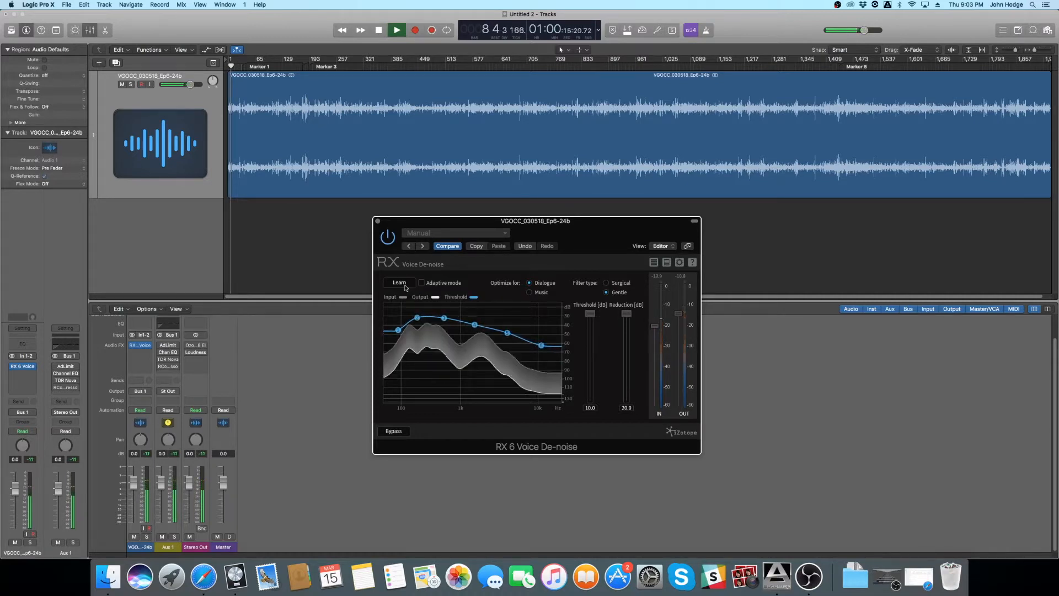
{"action": "key", "text": "space"}
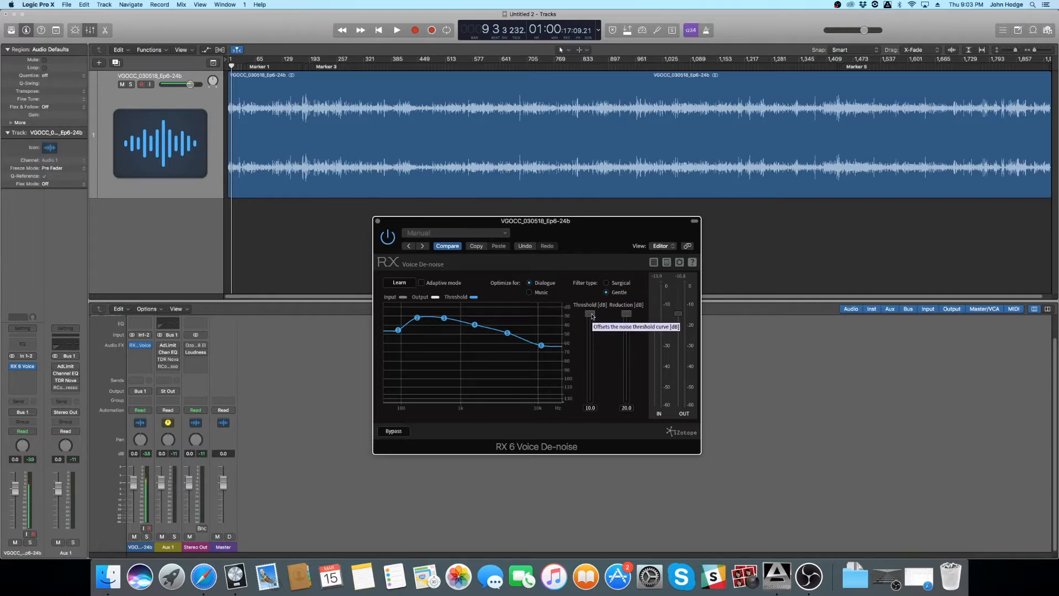
- Audition Voice De-noise during playback with Reduction at 0.0 dB and Threshold at -20.0 dB
{"action": "key", "text": "space"}
{"action": "mouse_move", "coordinate": [592, 315]}
{"action": "left_mouse_down"}
{"action": "mouse_move", "coordinate": [589, 442]}
{"action": "mouse_move", "coordinate": [598, 272]}
{"action": "left_mouse_up"}
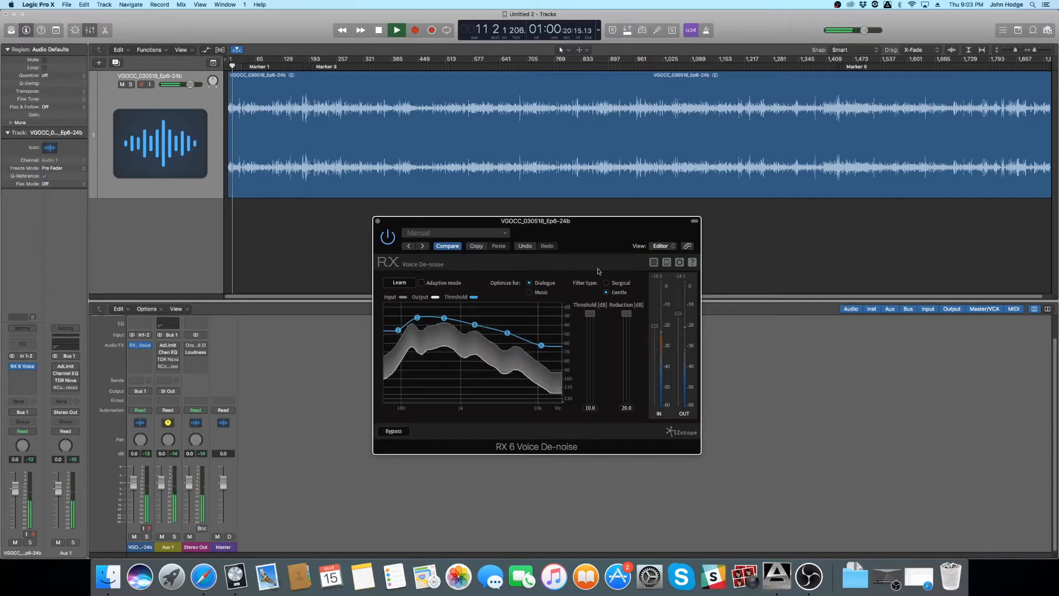
{"action": "left_click_drag", "start_coordinate": [629, 325], "coordinate": [625, 440]}
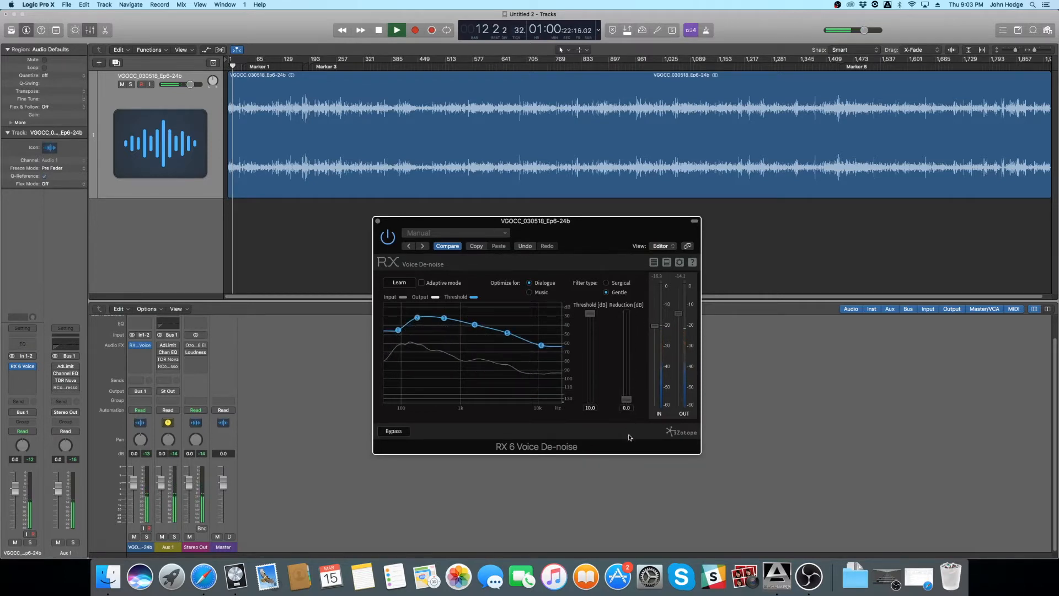
{"action": "left_click_drag", "start_coordinate": [589, 318], "coordinate": [595, 439]}
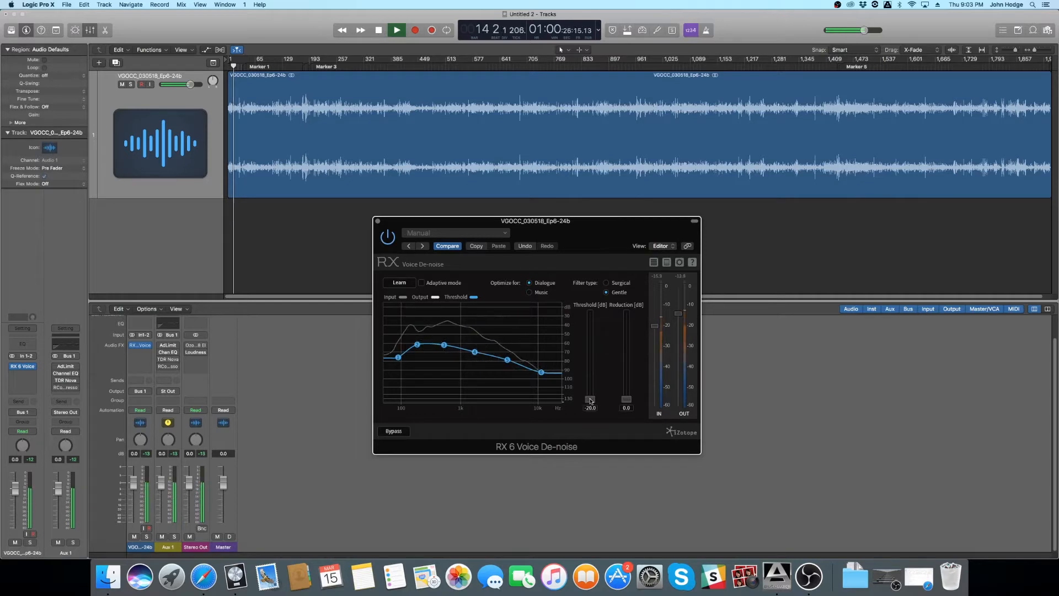
{"action": "key", "text": "space"}
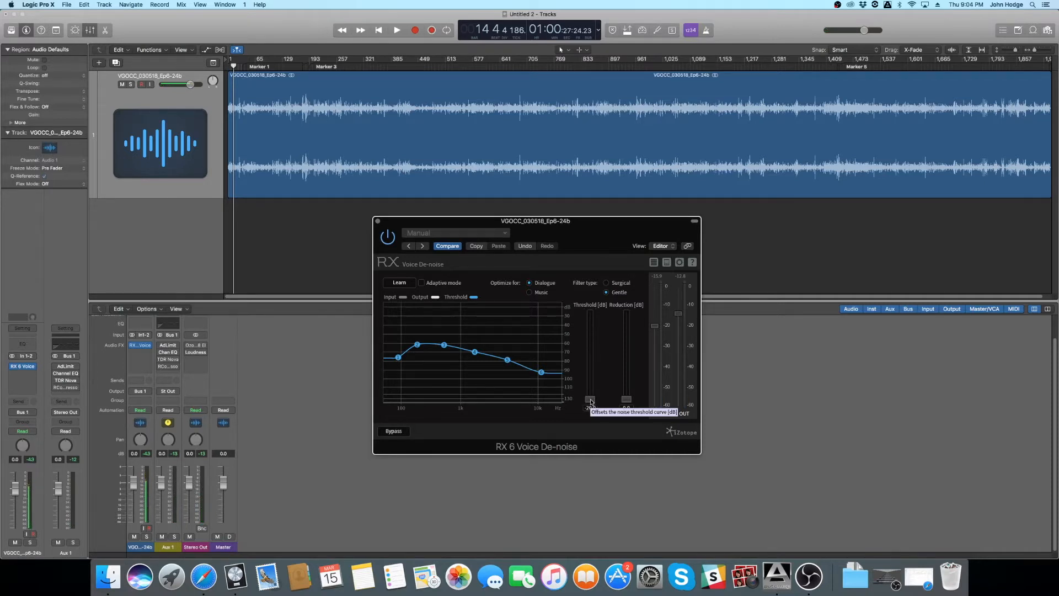
- Restore Voice De-noise to Threshold 10.0 dB and Reduction 20.0 dB during playback, and close the plug-in
{"action": "key", "text": "space"}
{"action": "left_click_drag", "start_coordinate": [591, 401], "coordinate": [590, 313]}
{"action": "left_click_drag", "start_coordinate": [626, 399], "coordinate": [633, 314]}
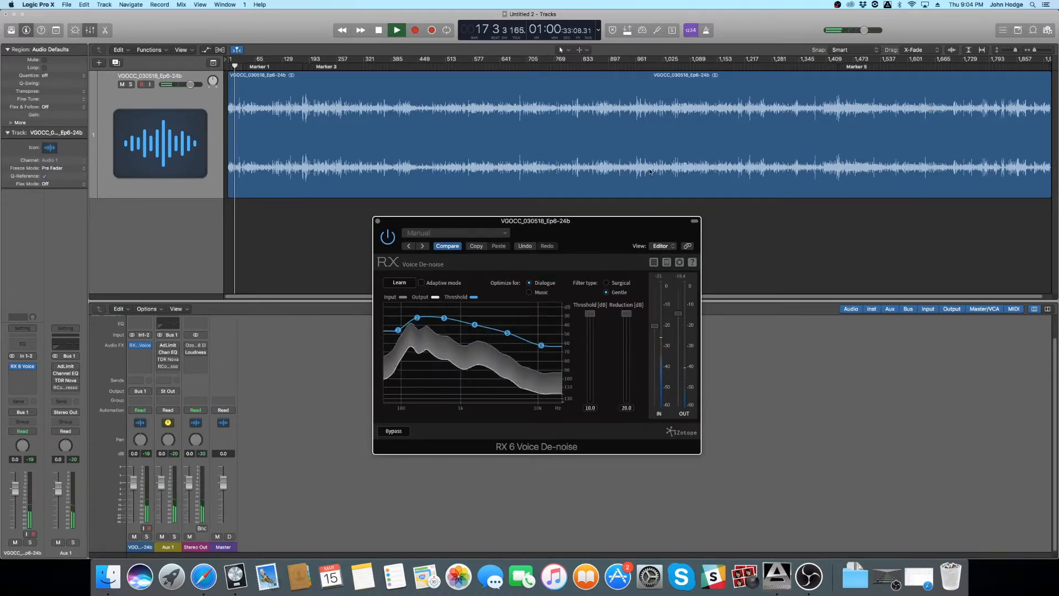
{"action": "key", "text": "space"}
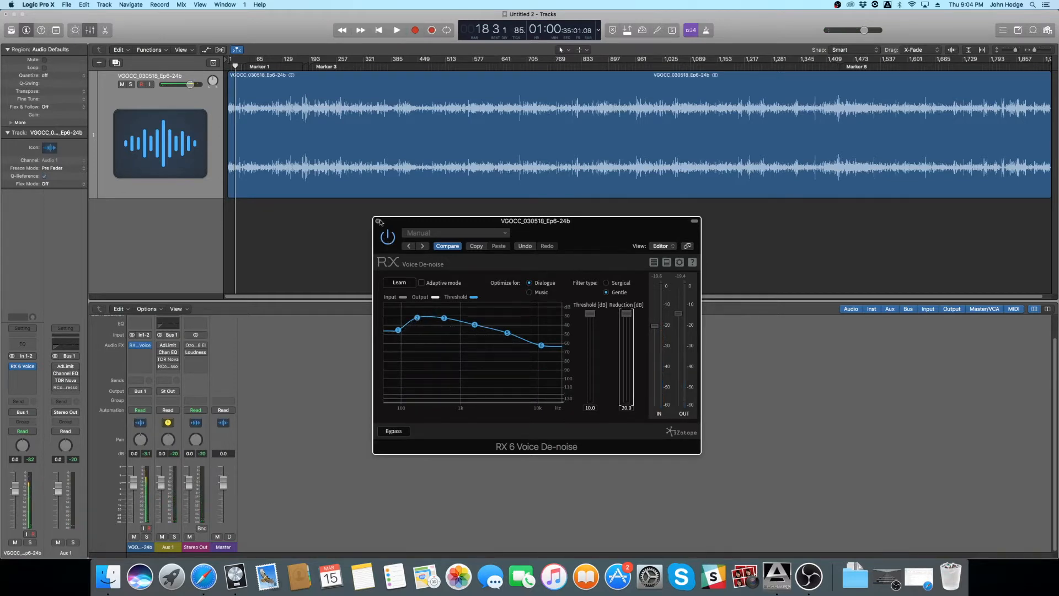
{"action": "left_click", "coordinate": [378, 222]}
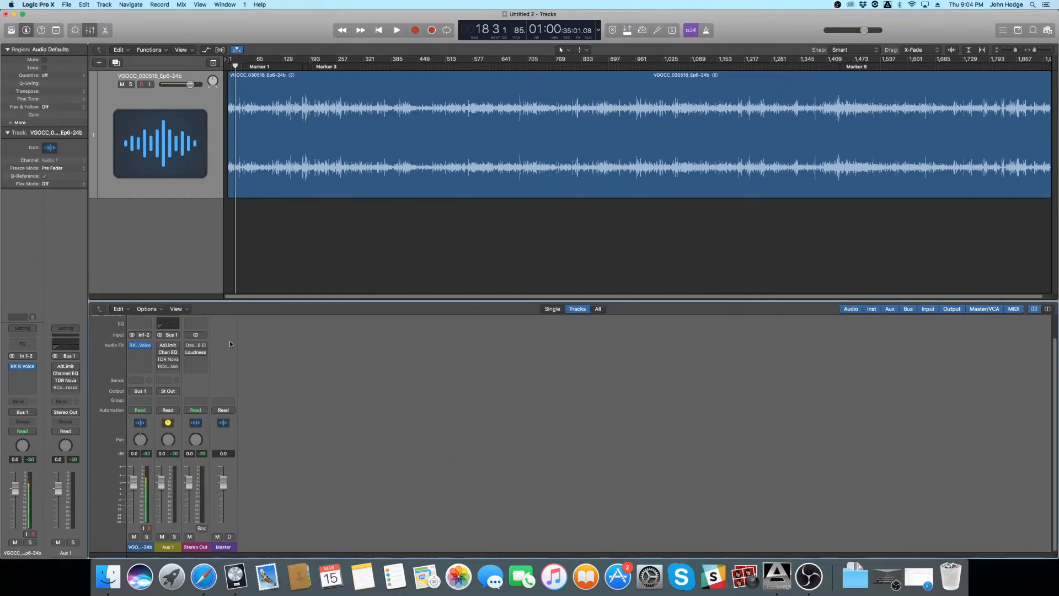
{"action": "left_click", "coordinate": [165, 347]}
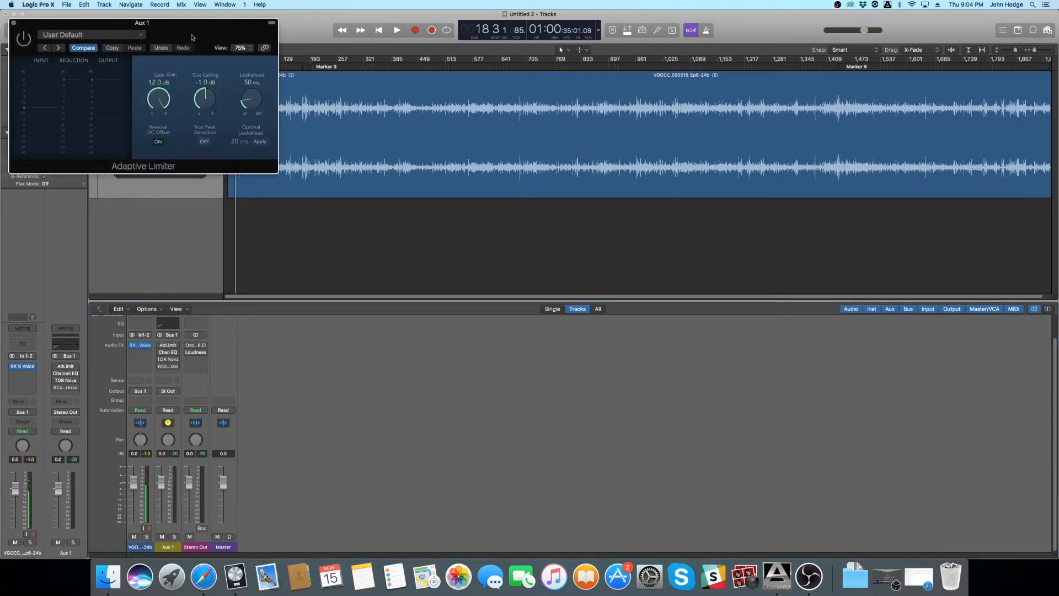
{"action": "left_click_drag", "start_coordinate": [191, 32], "coordinate": [655, 276]}
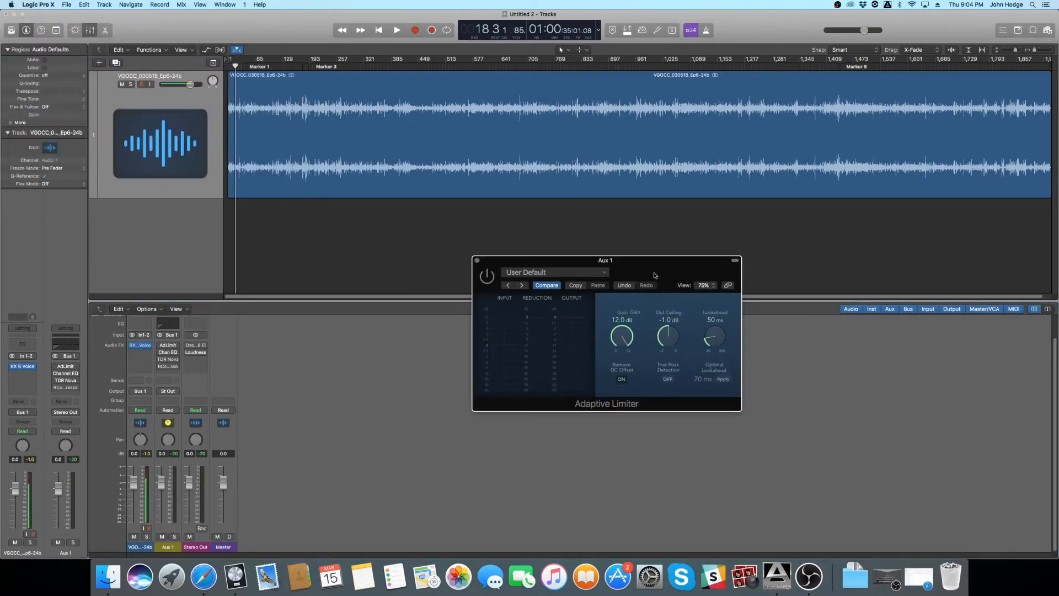
{"action": "left_click", "coordinate": [477, 260]}
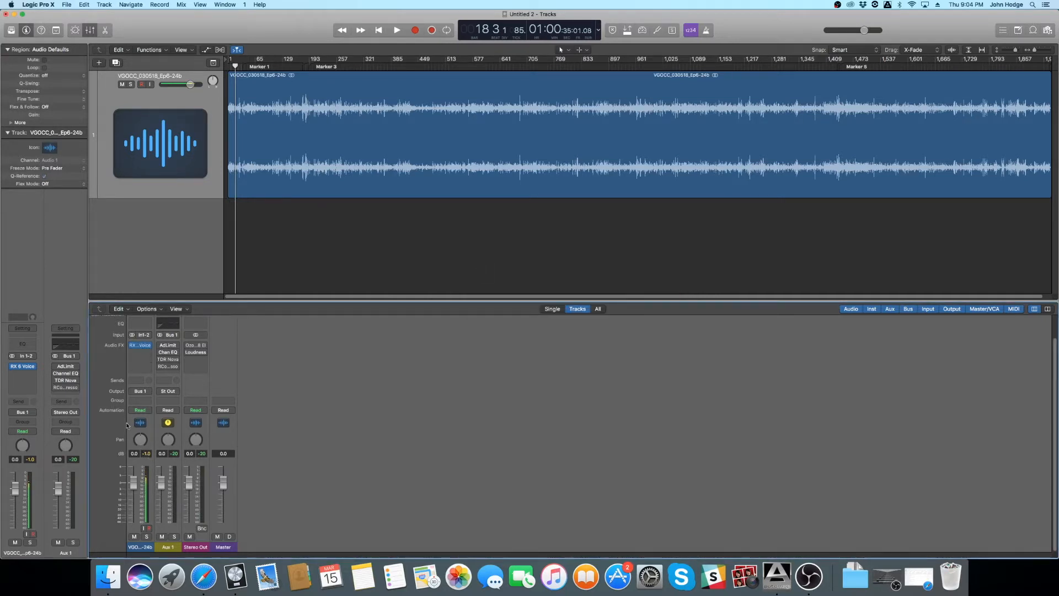
- Switch on the Adaptive Limiter on the Aux 1 channel, audition it during playback, and close its window
{"action": "left_click", "coordinate": [173, 549]}
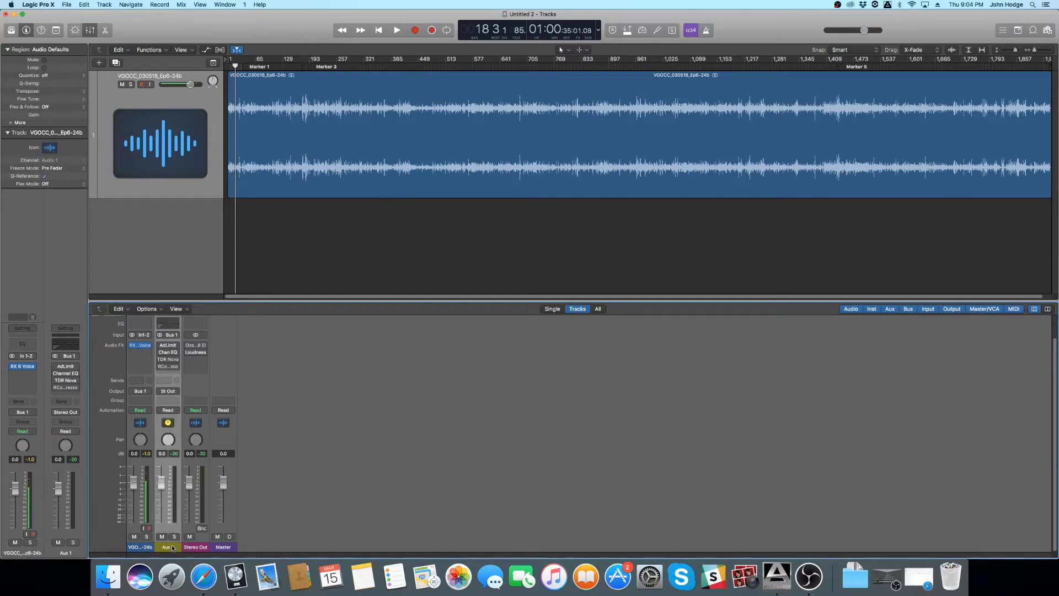
{"action": "left_click", "coordinate": [168, 346]}
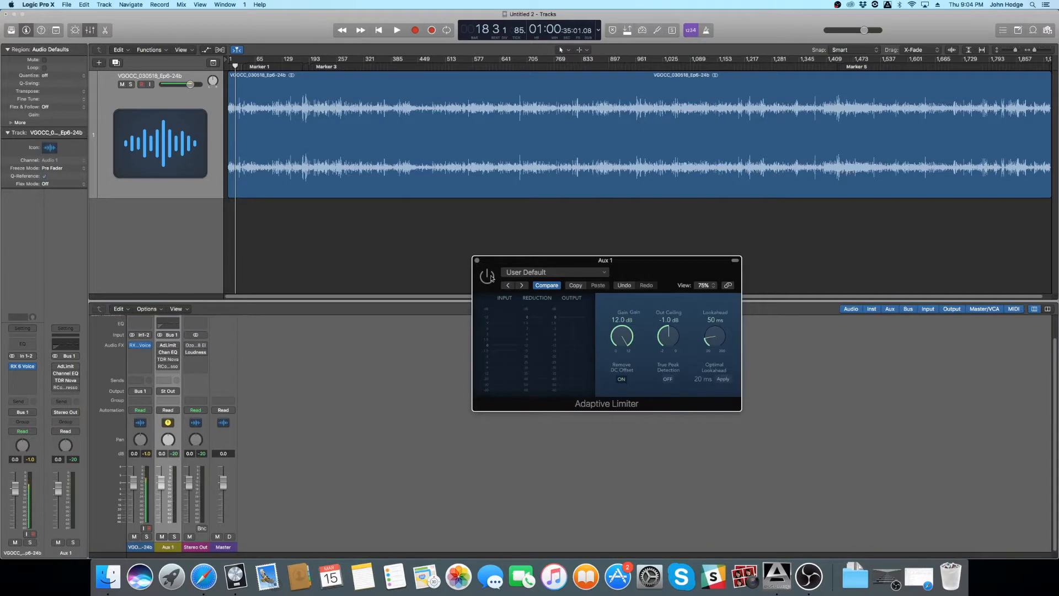
{"action": "left_click_drag", "start_coordinate": [499, 266], "coordinate": [445, 266]}
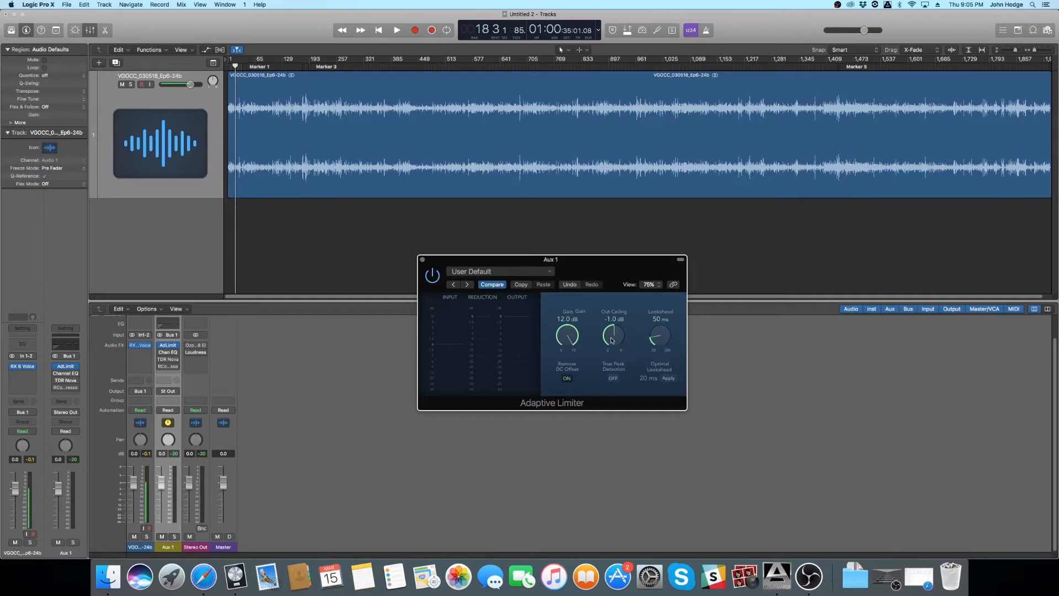
{"action": "key", "text": "space"}
{"action": "left_click", "coordinate": [433, 276]}
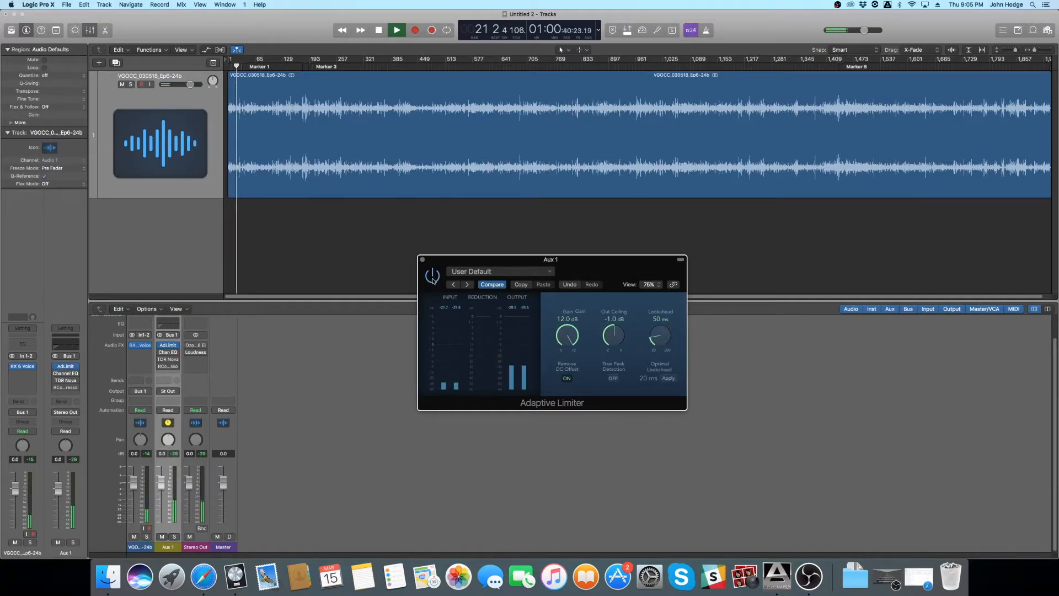
{"action": "key", "text": "space"}
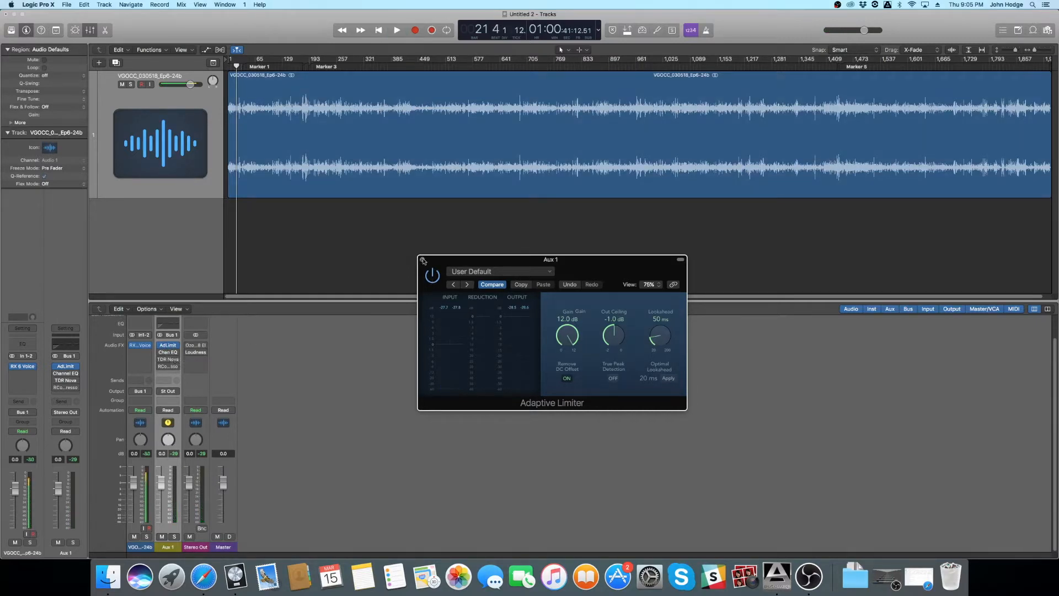
{"action": "left_click", "coordinate": [422, 260]}
- Switch on the Channel EQ on Aux 1 and place its open window mid-workspace
{"action": "left_click", "coordinate": [169, 354]}
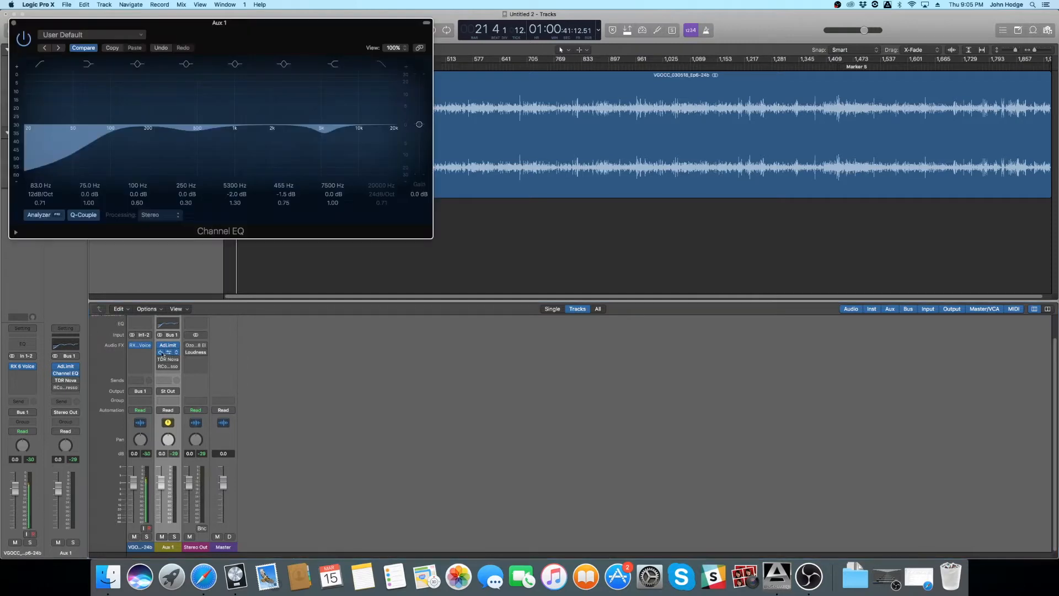
{"action": "left_click_drag", "start_coordinate": [15, 29], "coordinate": [587, 237]}
{"action": "left_click", "coordinate": [583, 231]}
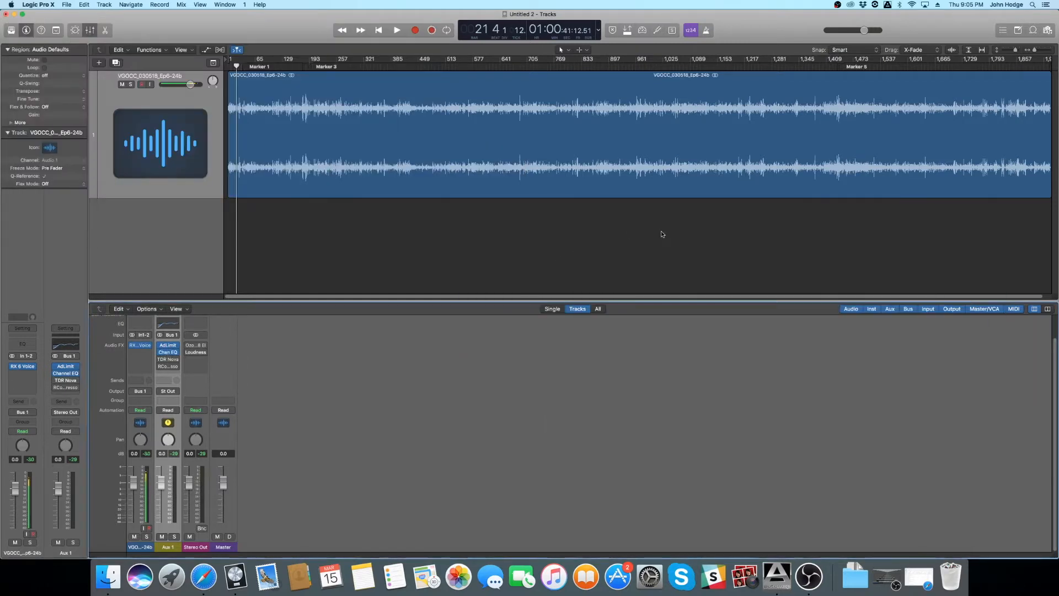
{"action": "left_click", "coordinate": [170, 354]}
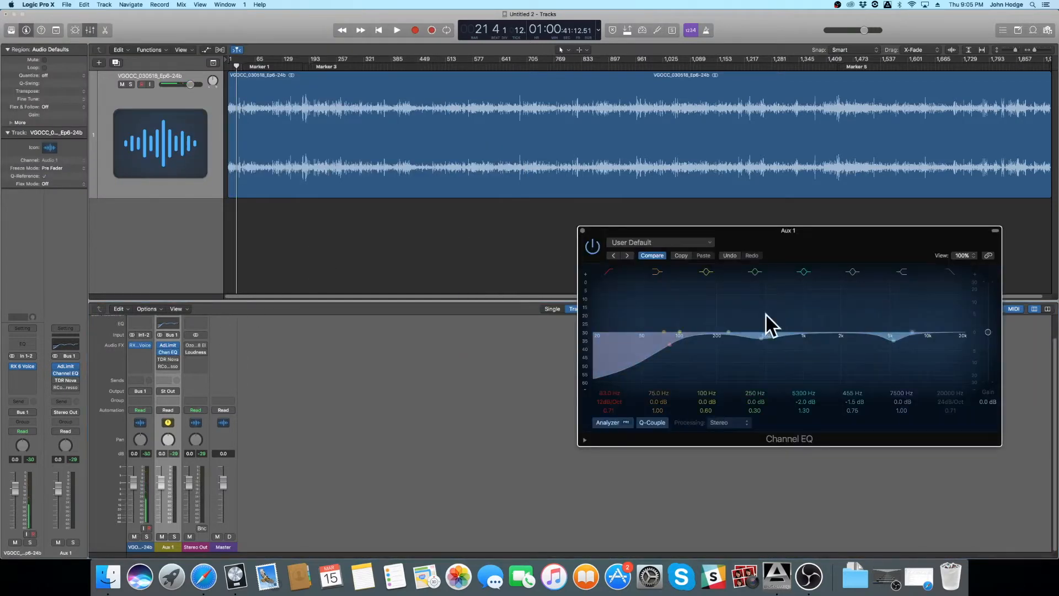
{"action": "left_click_drag", "start_coordinate": [608, 230], "coordinate": [449, 232]}
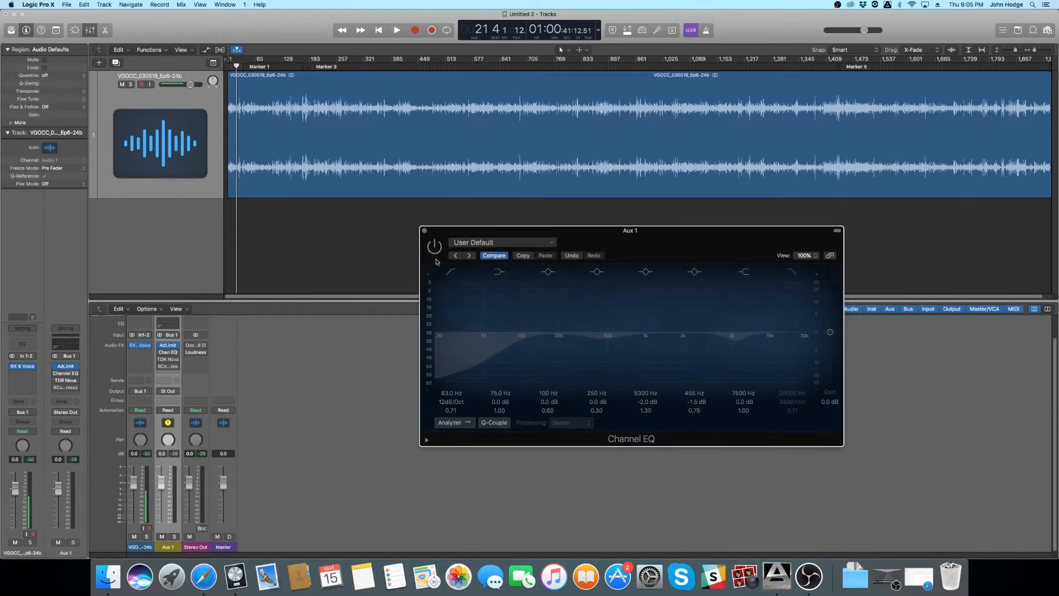
- Turn off the 75, 100, 250, 5300, 455 and 7500 Hz bands in the Channel EQ, keeping only the low-cut filter
{"action": "left_click", "coordinate": [597, 273]}
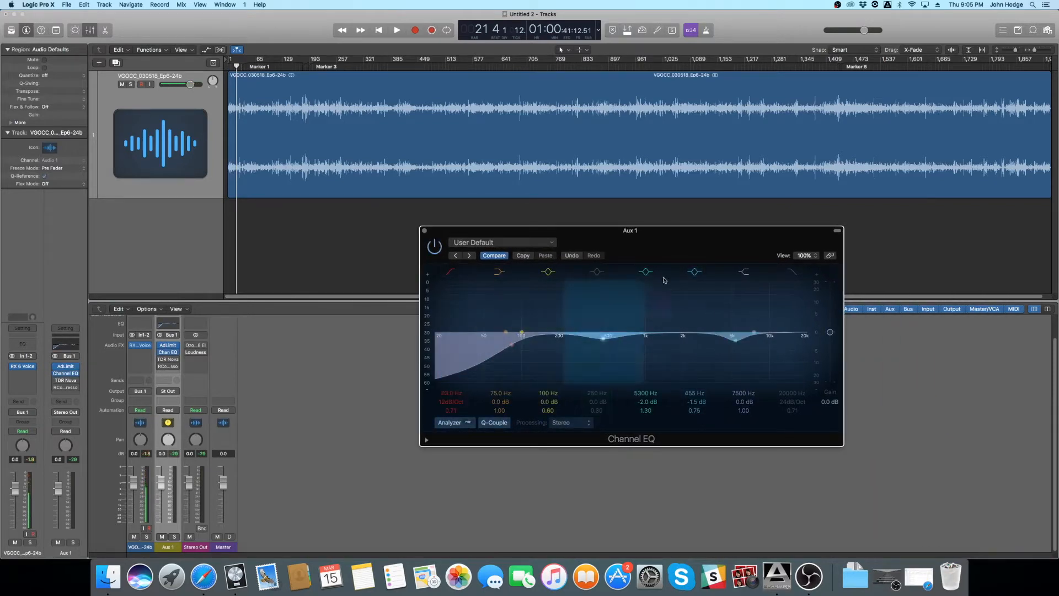
{"action": "left_click", "coordinate": [694, 272]}
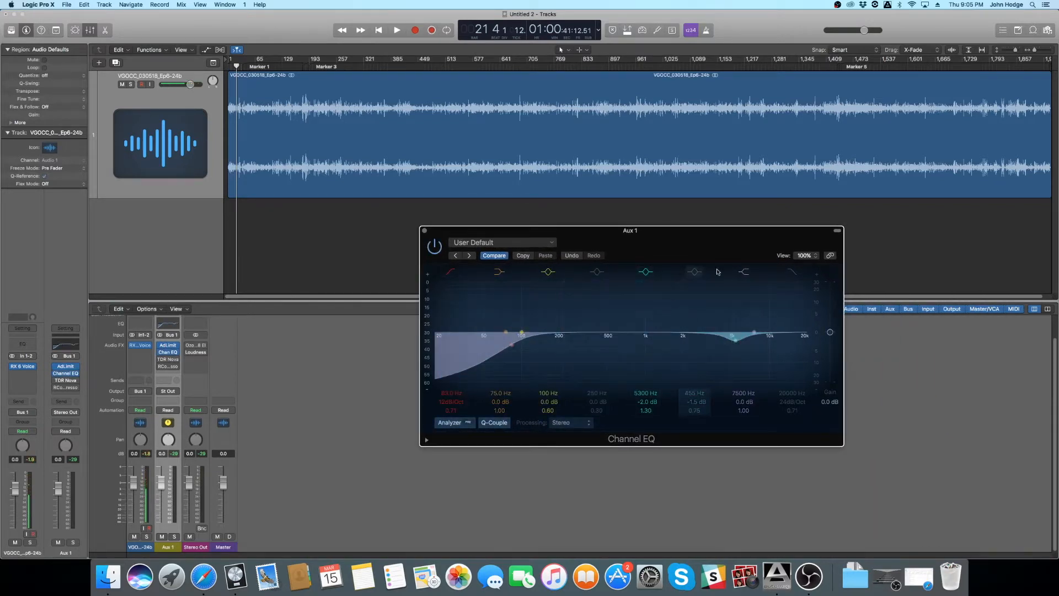
{"action": "left_click", "coordinate": [645, 272]}
{"action": "left_click", "coordinate": [745, 272]}
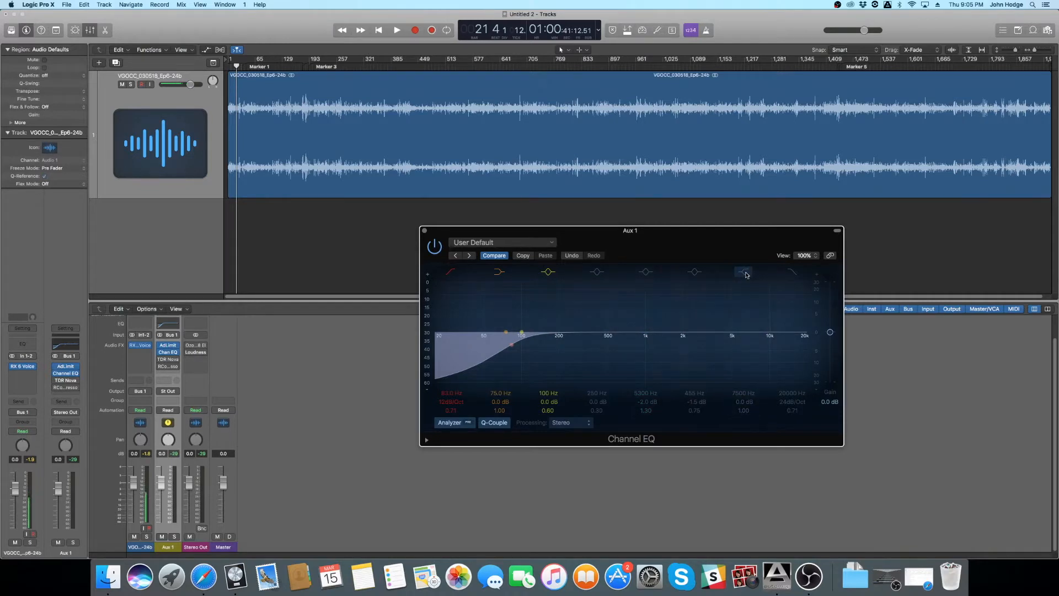
{"action": "left_click", "coordinate": [497, 273]}
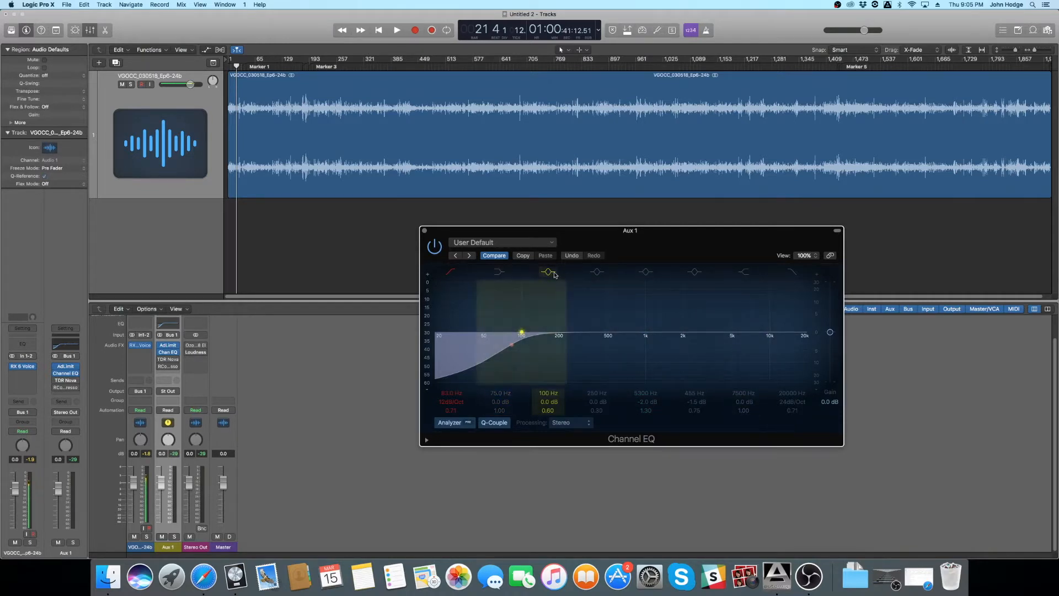
{"action": "left_click", "coordinate": [549, 273]}
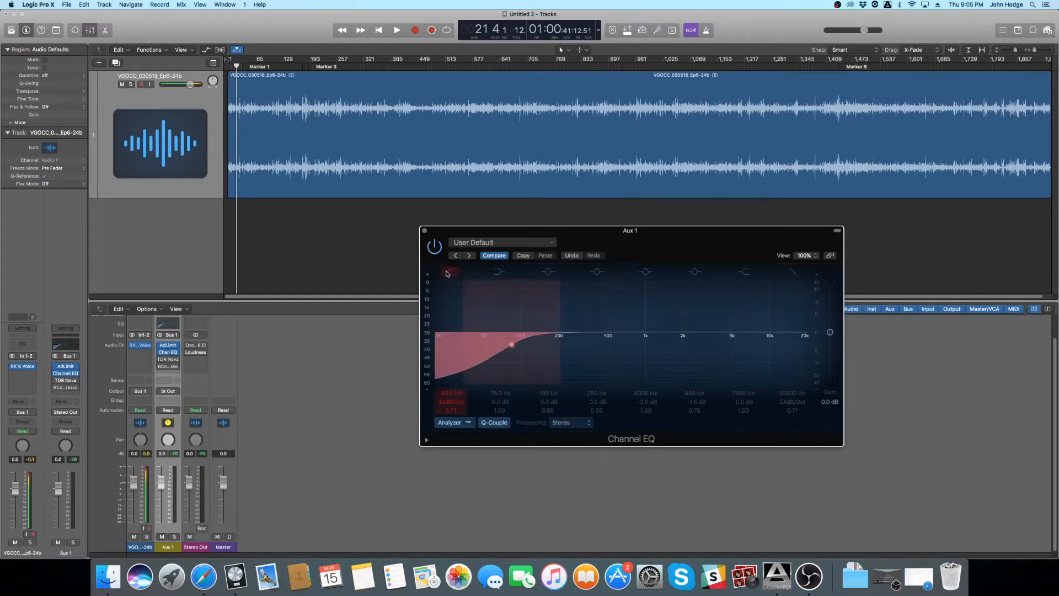
- Compare the Channel EQ without and with its low-cut filter, and switch on the 75, 100 and 250 Hz bands during playback
{"action": "left_click", "coordinate": [447, 273]}
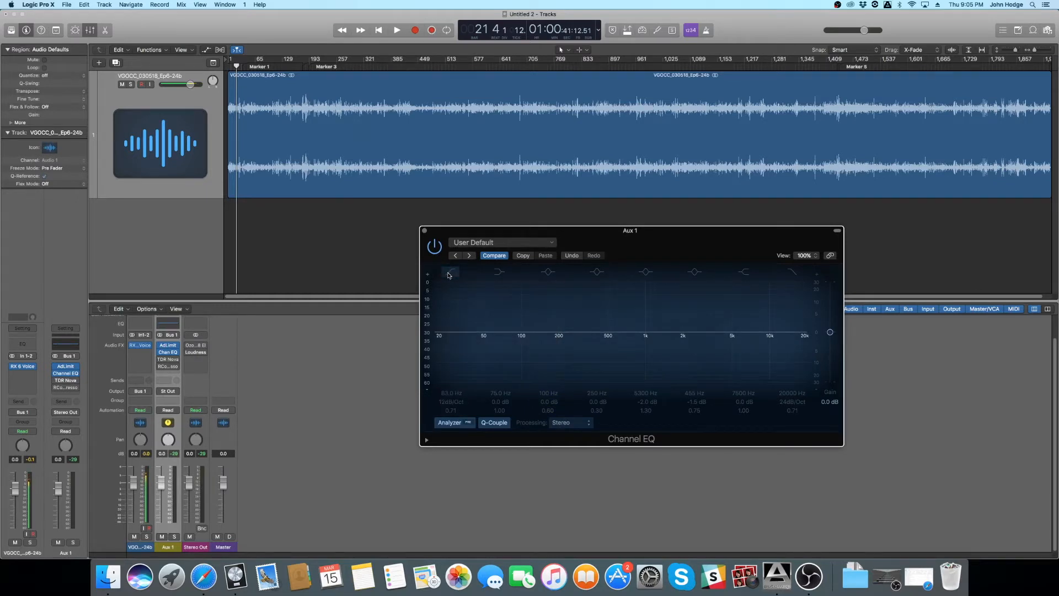
{"action": "left_click", "coordinate": [449, 274]}
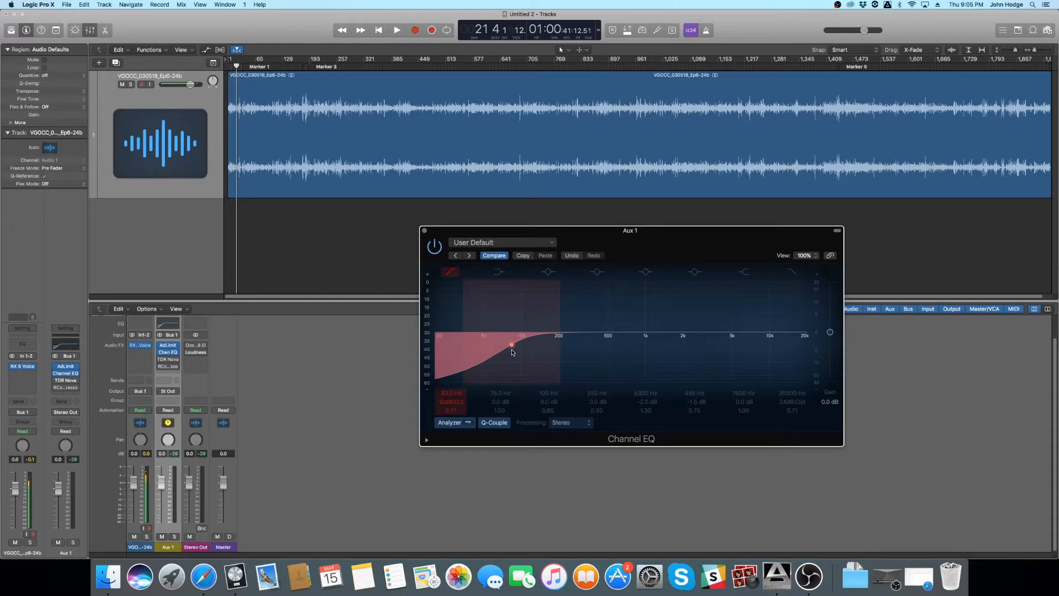
{"action": "key", "text": "space"}
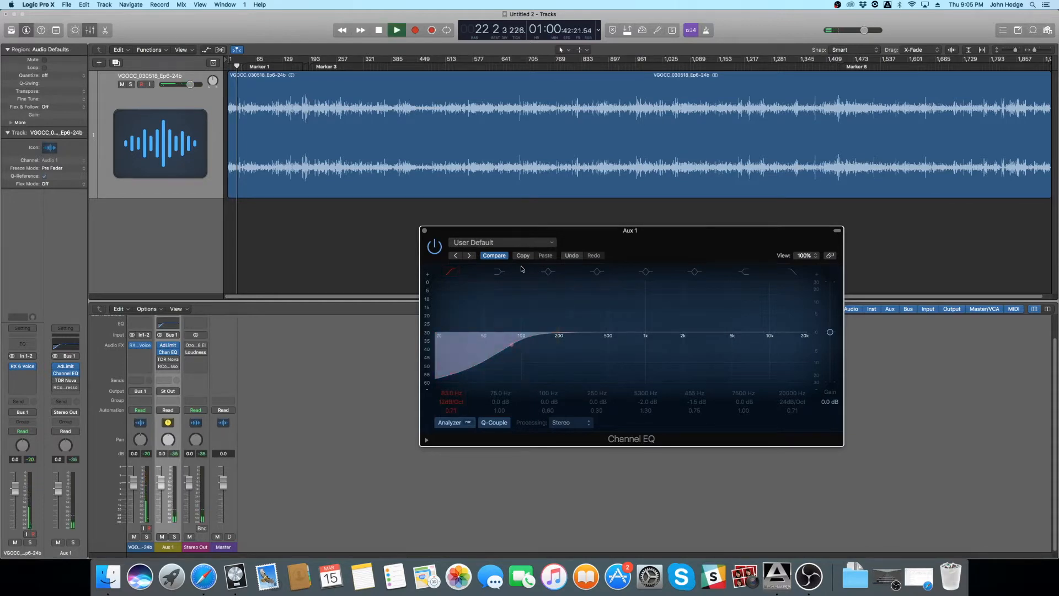
{"action": "left_click", "coordinate": [496, 272]}
{"action": "left_click", "coordinate": [548, 272]}
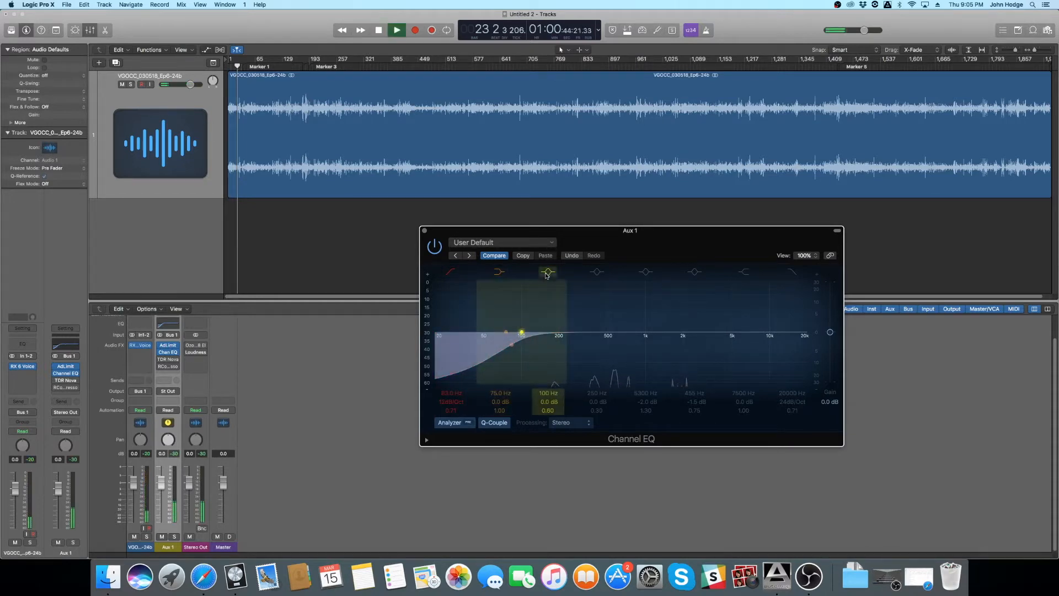
{"action": "left_click", "coordinate": [596, 272]}
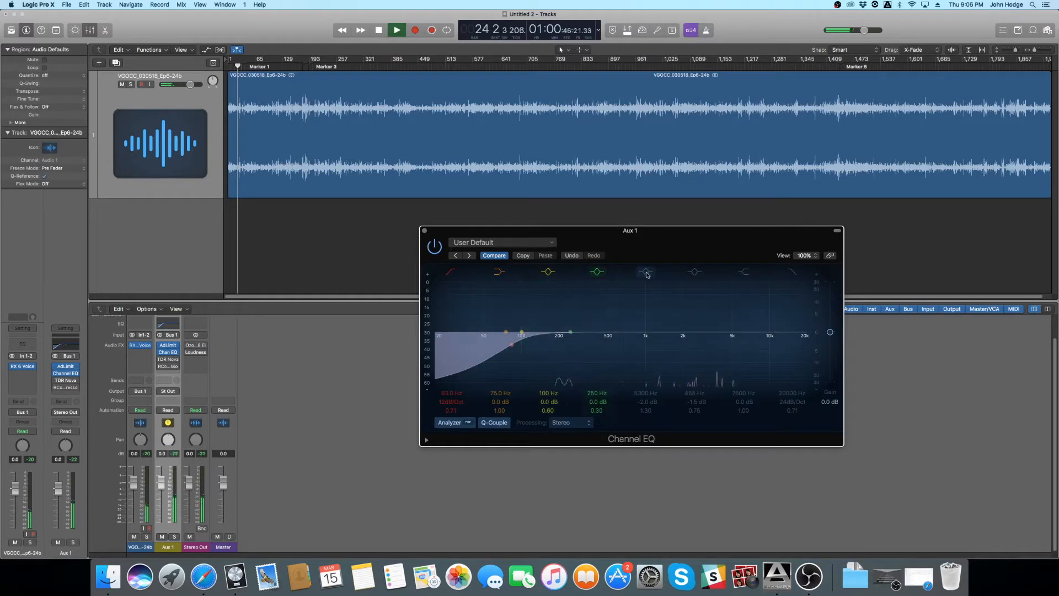
{"action": "key", "text": "space"}
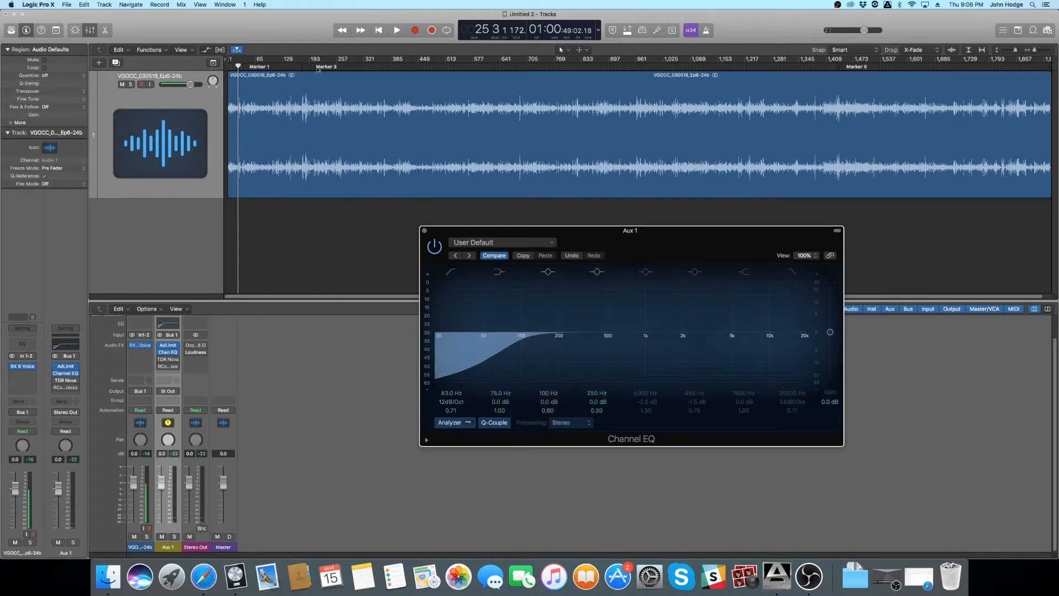
- Switch on the 5300 Hz band and tune it to 5200 Hz at -2.0 dB, auditioning a +24.0 dB boost from bar 335
{"action": "left_click", "coordinate": [370, 70]}
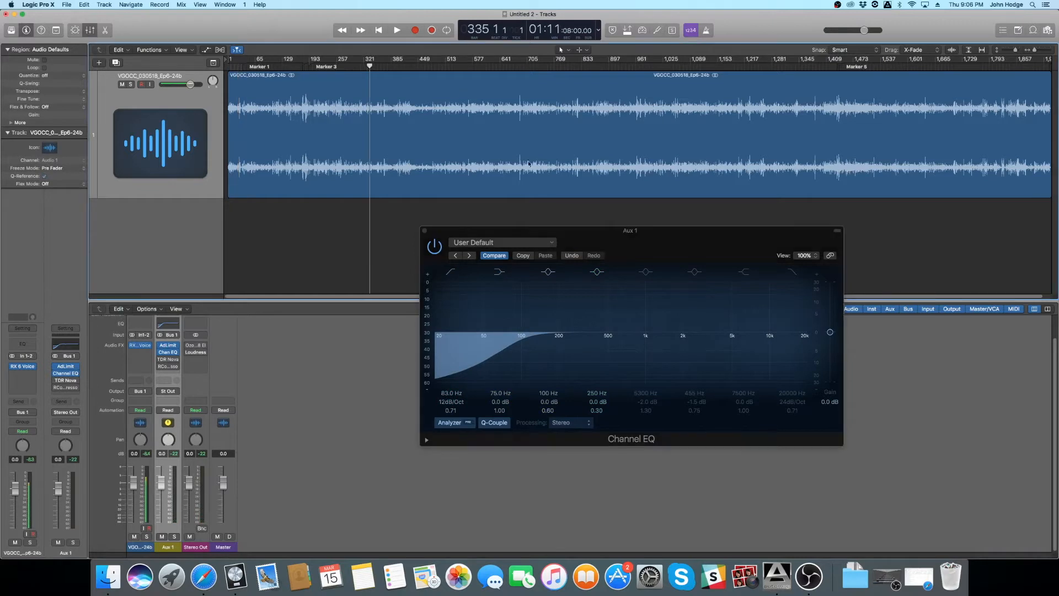
{"action": "left_click", "coordinate": [645, 274]}
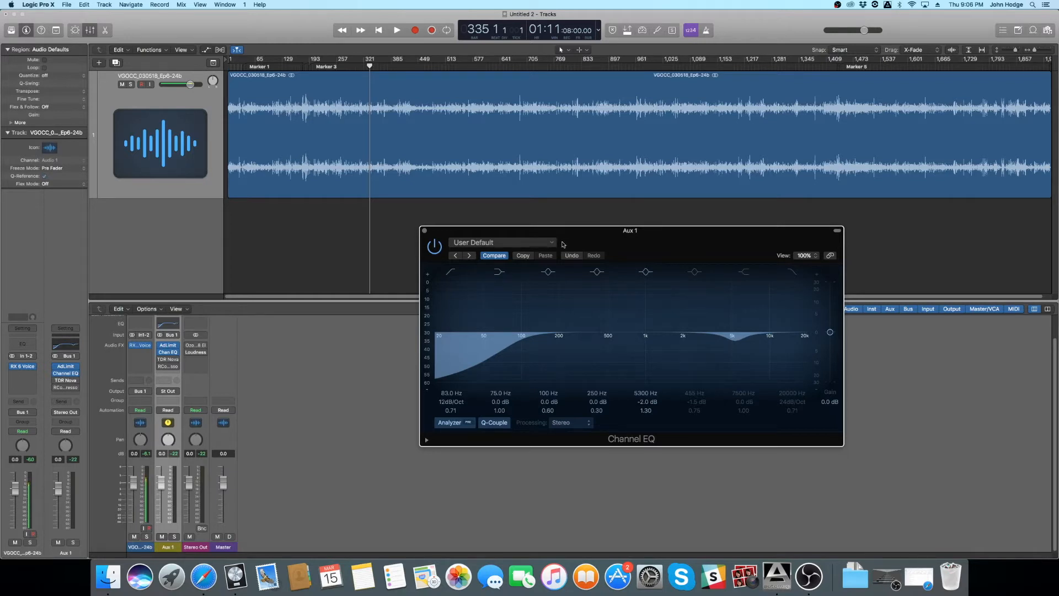
{"action": "key", "text": "space"}
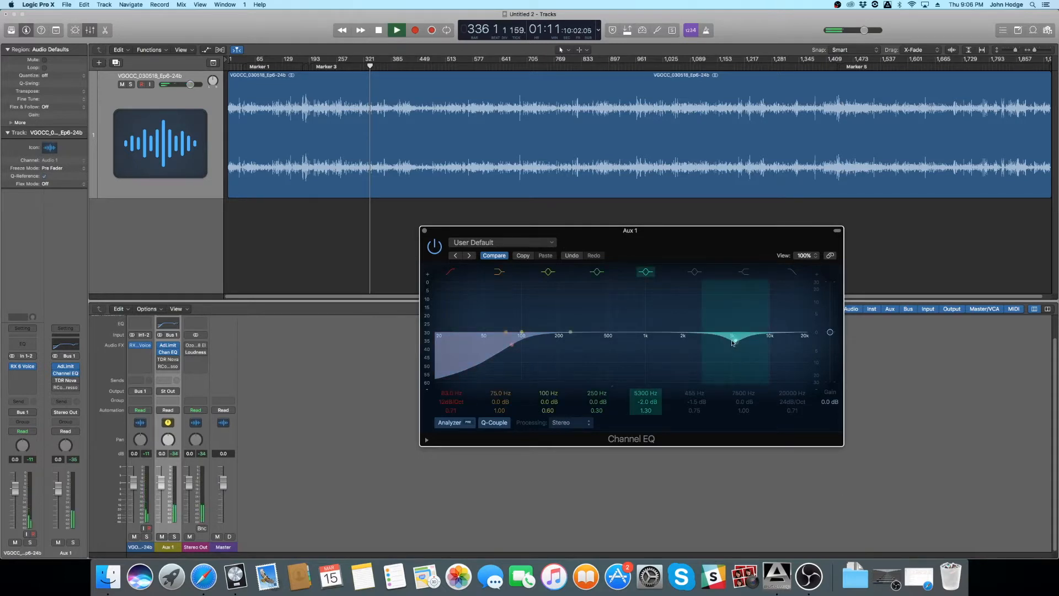
{"action": "left_click_drag", "start_coordinate": [740, 344], "coordinate": [733, 283]}
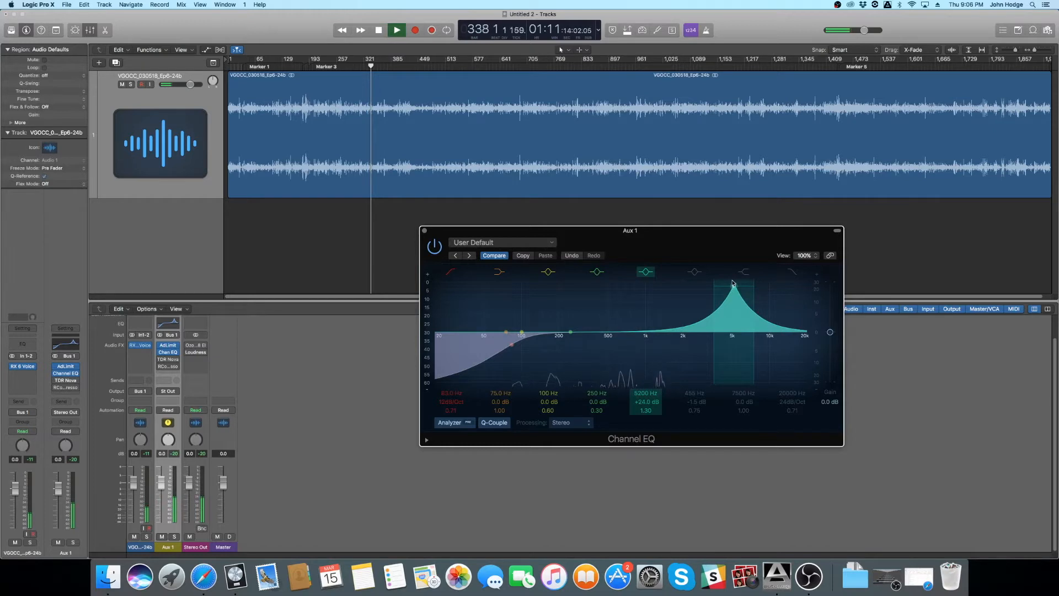
{"action": "key", "text": "space"}
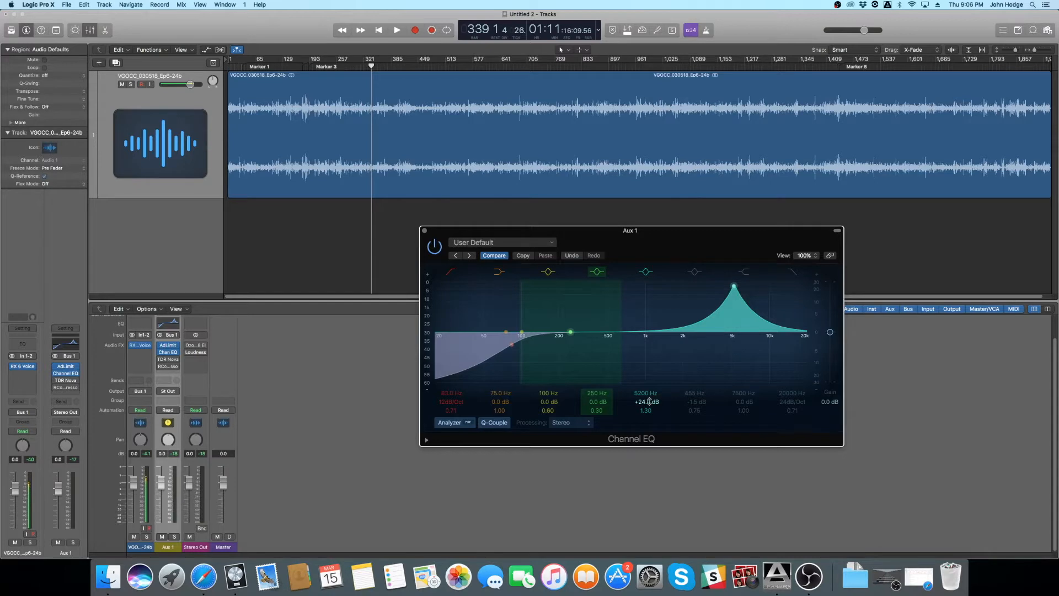
{"action": "left_click_drag", "start_coordinate": [649, 401], "coordinate": [649, 450]}
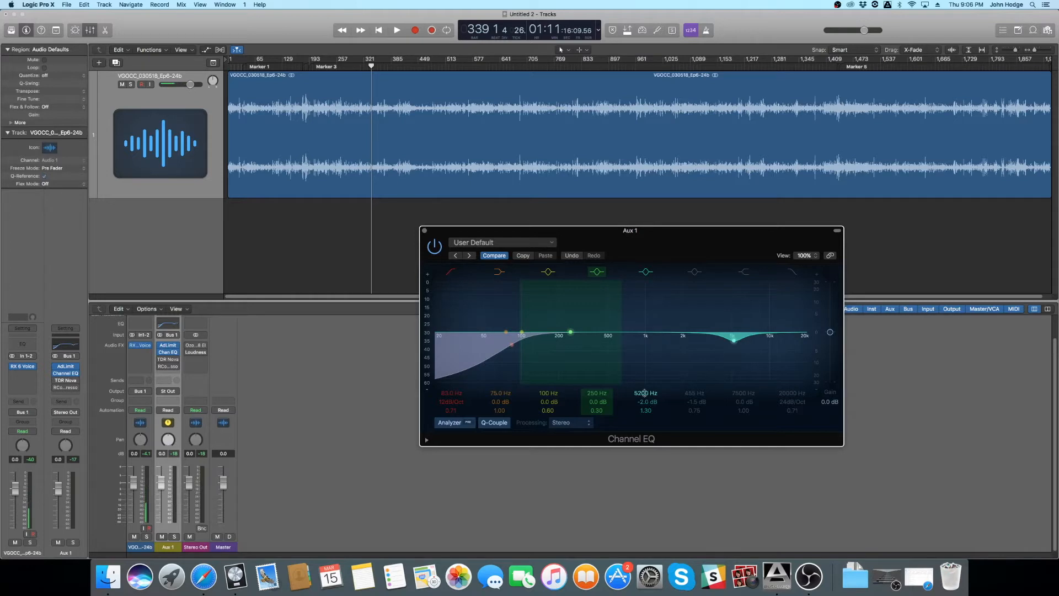
- Switch on the 455 Hz band, audition it boosted to +15.5 dB, and set its gain to -2.0 dB
{"action": "left_click", "coordinate": [693, 272]}
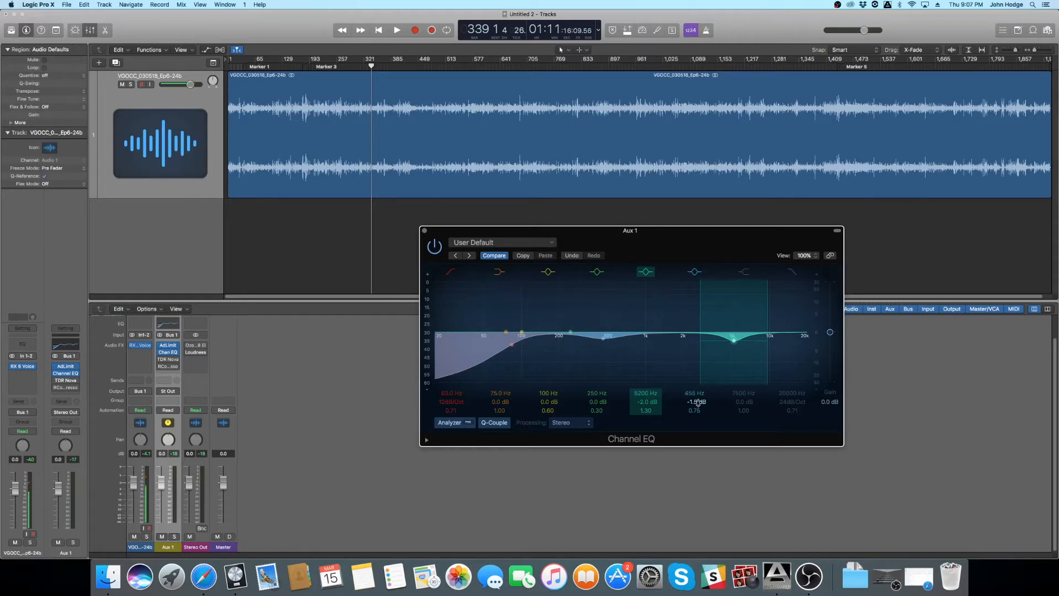
{"action": "key", "text": "space"}
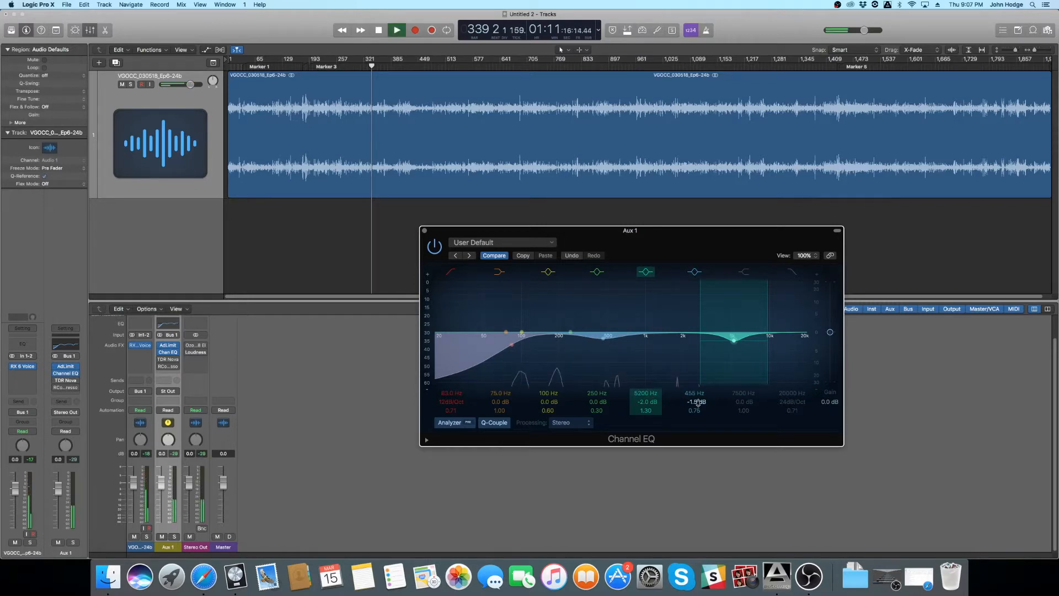
{"action": "left_click_drag", "start_coordinate": [698, 402], "coordinate": [698, 353]}
{"action": "key", "text": "space"}
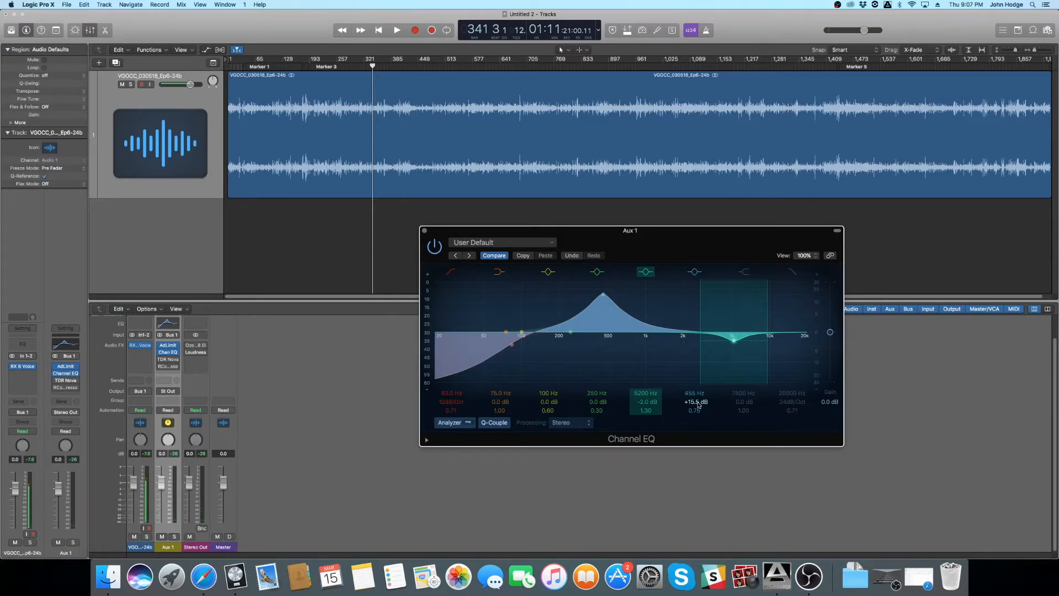
{"action": "left_click_drag", "start_coordinate": [699, 406], "coordinate": [698, 445]}
- Audition the 455 Hz band at +9.0 dB around bar 872, set its gain to -2.5 dB, and close the Channel EQ
{"action": "left_click", "coordinate": [589, 64]}
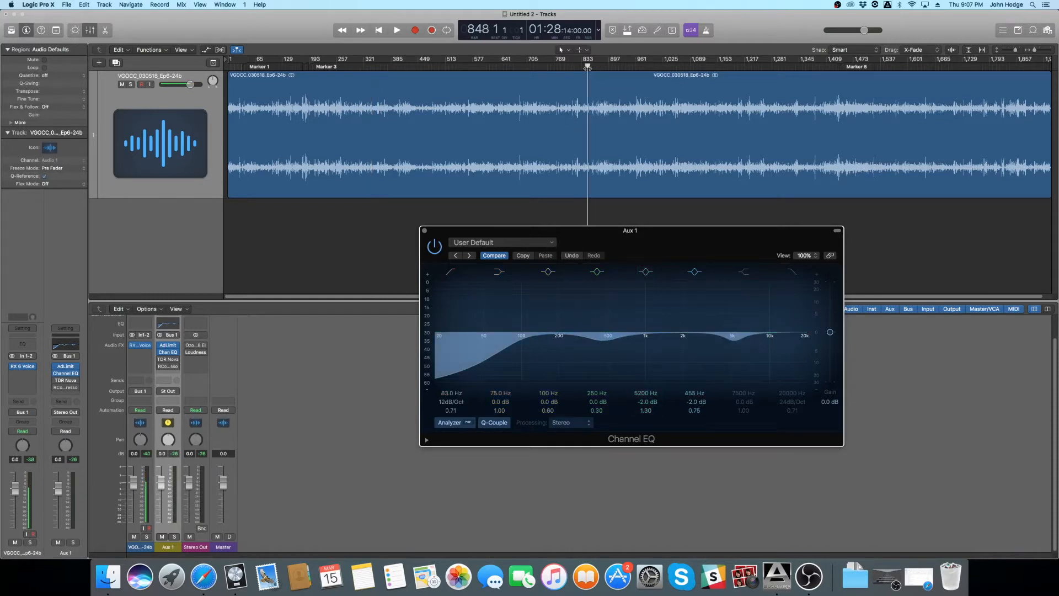
{"action": "key", "text": "space"}
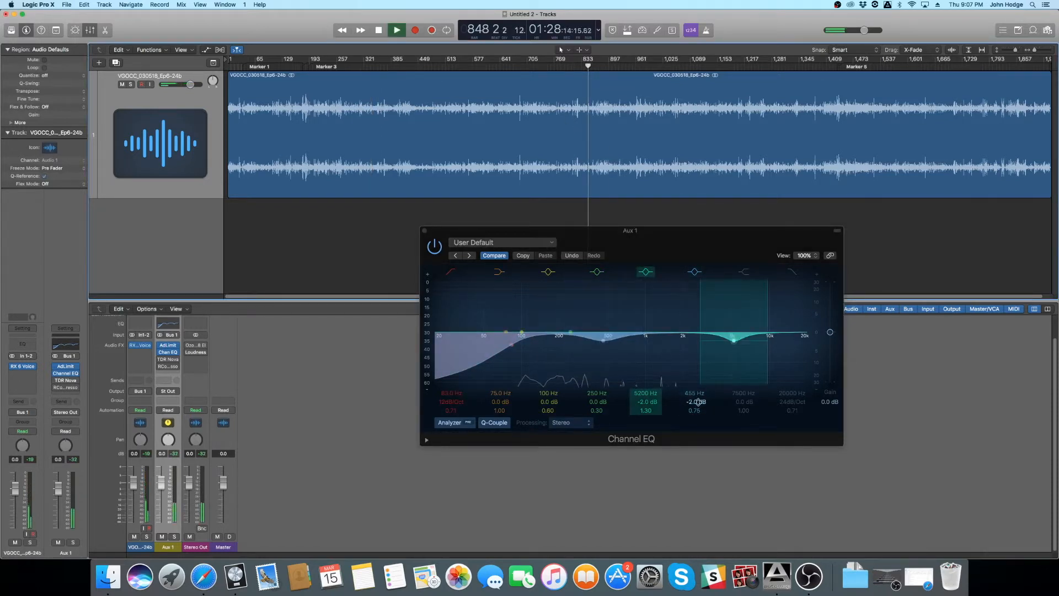
{"action": "left_click", "coordinate": [599, 66]}
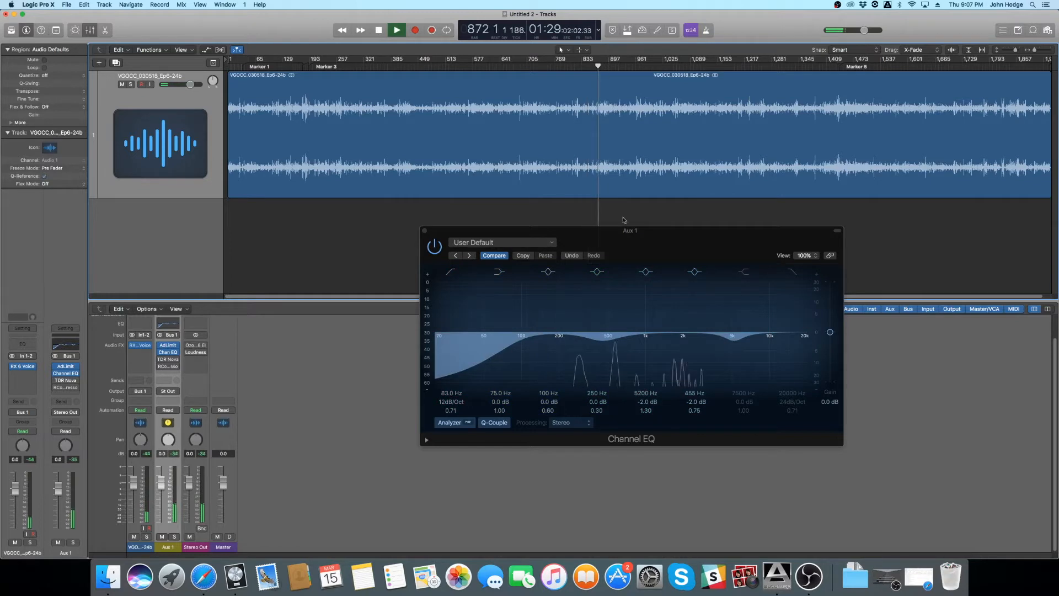
{"action": "left_click_drag", "start_coordinate": [697, 402], "coordinate": [696, 378]}
{"action": "key", "text": "space"}
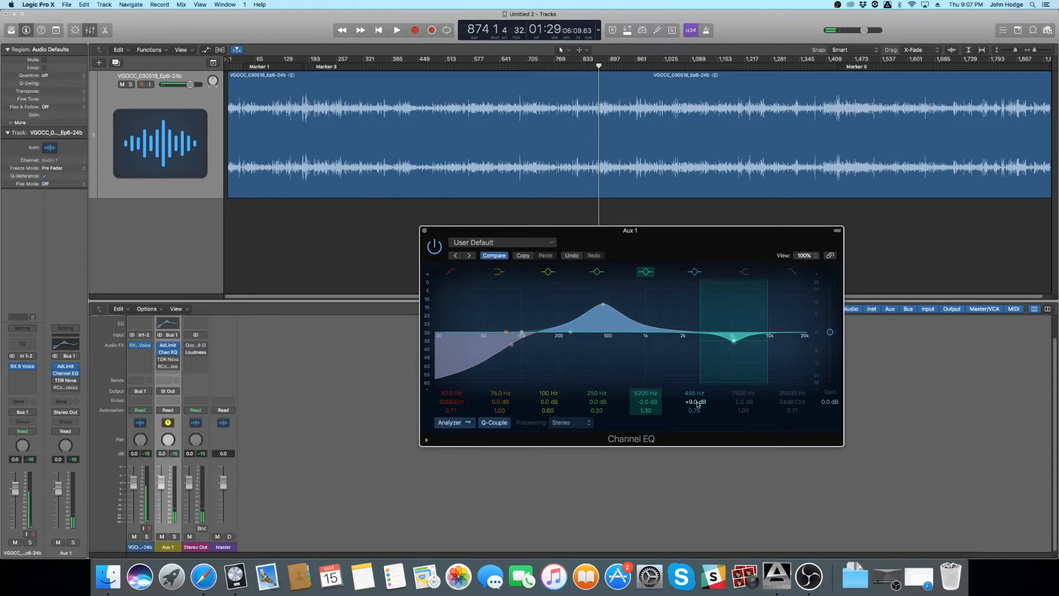
{"action": "key", "text": "space"}
{"action": "left_click_drag", "start_coordinate": [698, 404], "coordinate": [698, 428]}
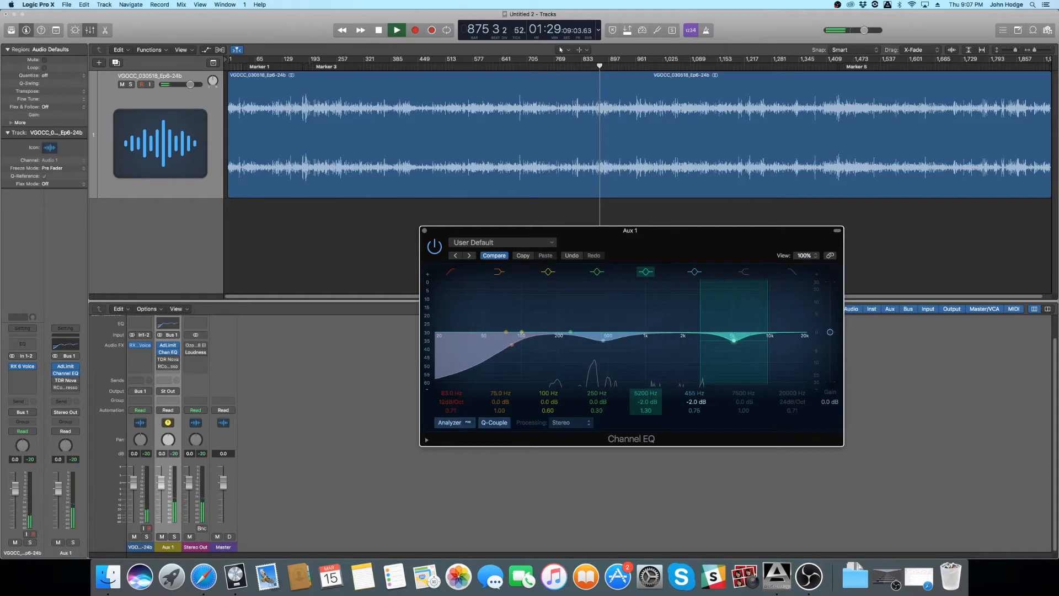
{"action": "key", "text": "space"}
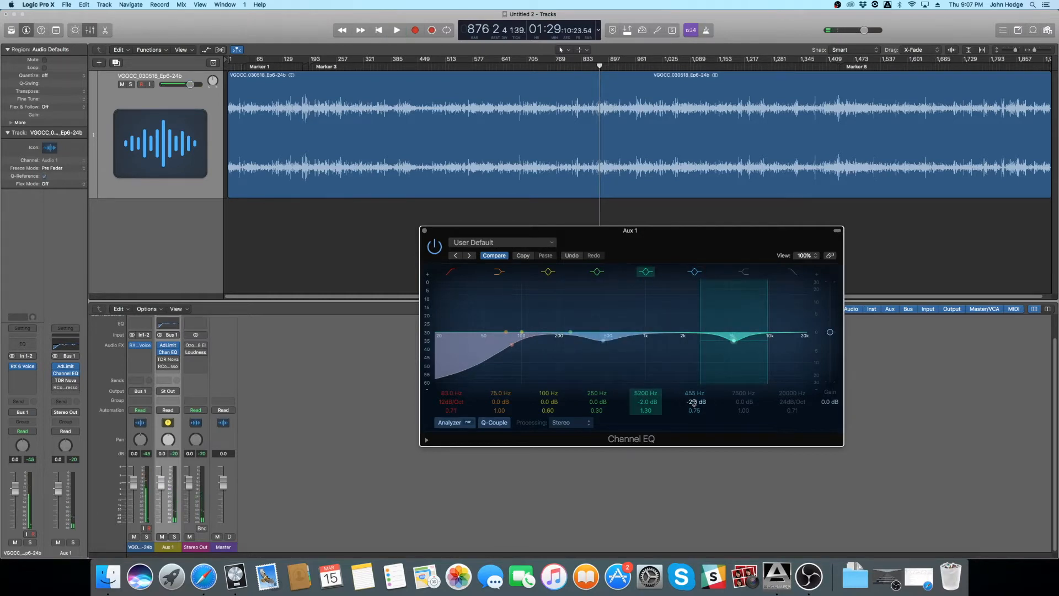
{"action": "left_click_drag", "start_coordinate": [694, 403], "coordinate": [695, 405]}
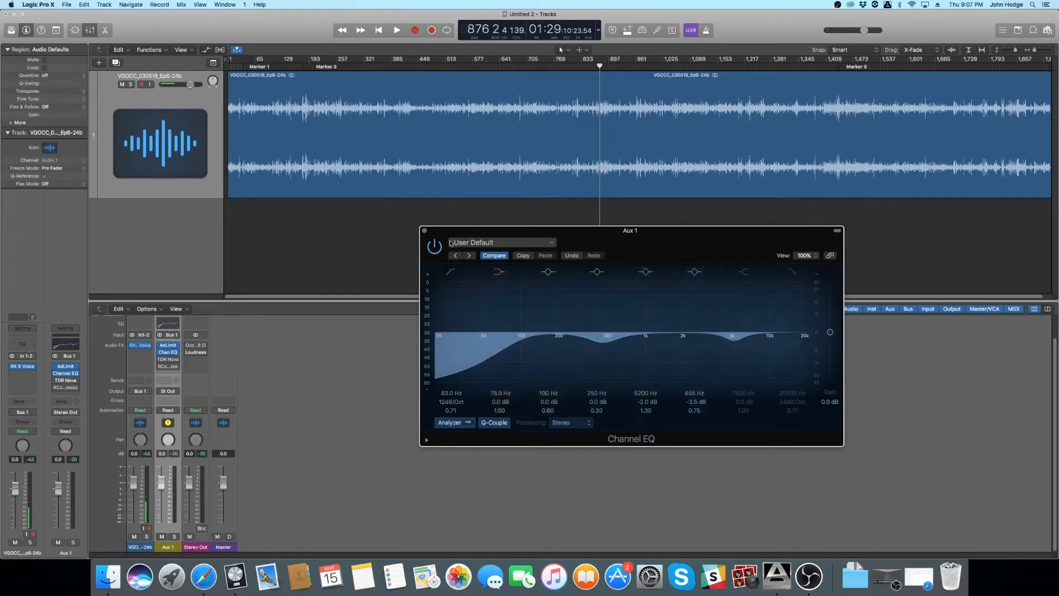
{"action": "left_click", "coordinate": [424, 231]}
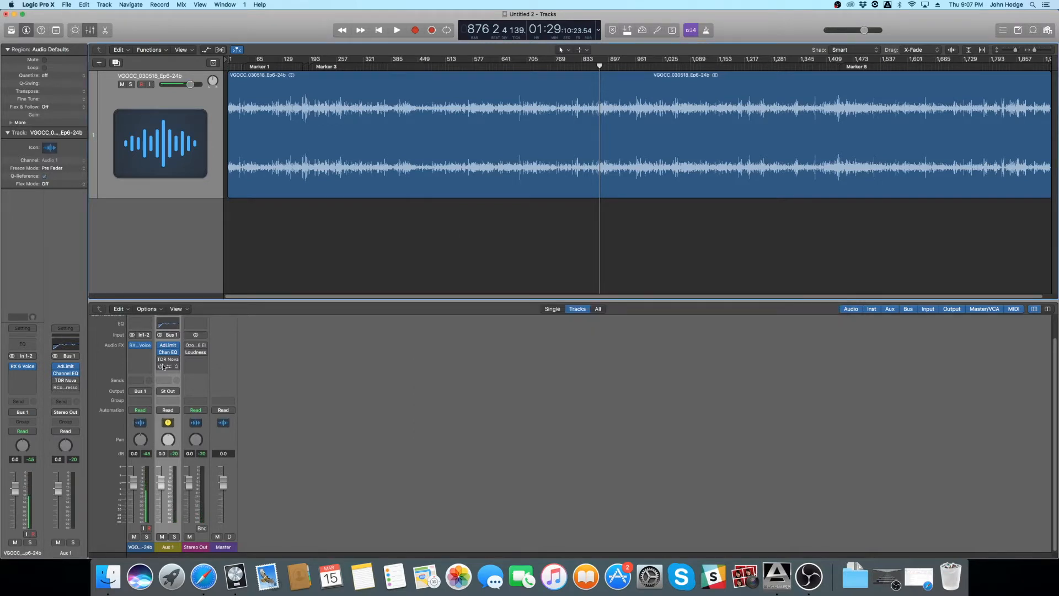
- Open the TDR Nova plug-in on the Aux 1 channel and place its window below the track's waveform
{"action": "left_click", "coordinate": [168, 361]}
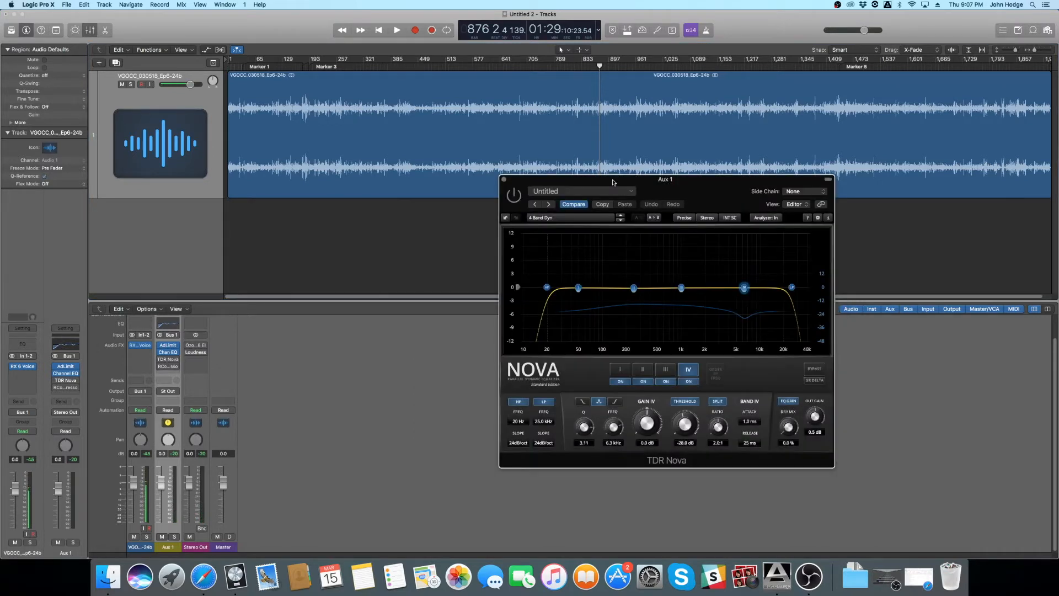
{"action": "left_click_drag", "start_coordinate": [612, 180], "coordinate": [561, 220]}
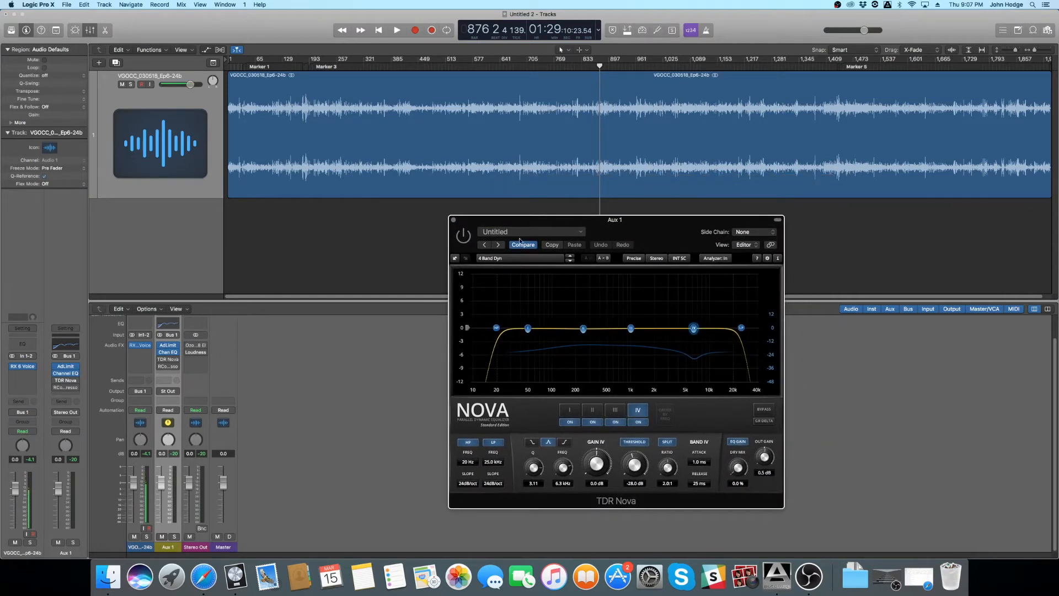
{"action": "left_click_drag", "start_coordinate": [513, 224], "coordinate": [446, 218]}
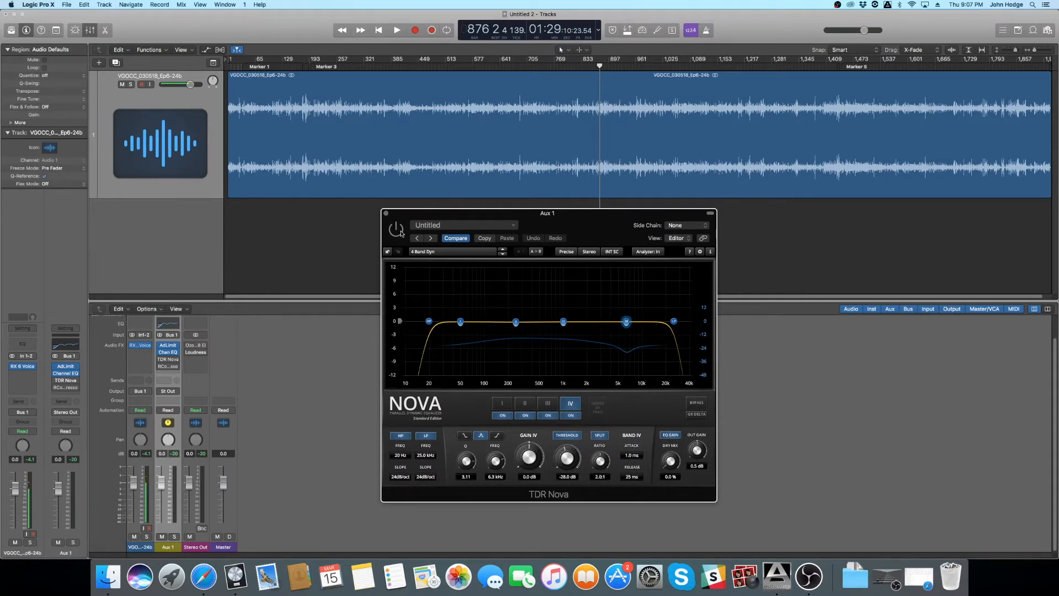
- Switch on TDR Nova and audition the dialogue through it from bar 971
{"action": "left_click", "coordinate": [317, 67]}
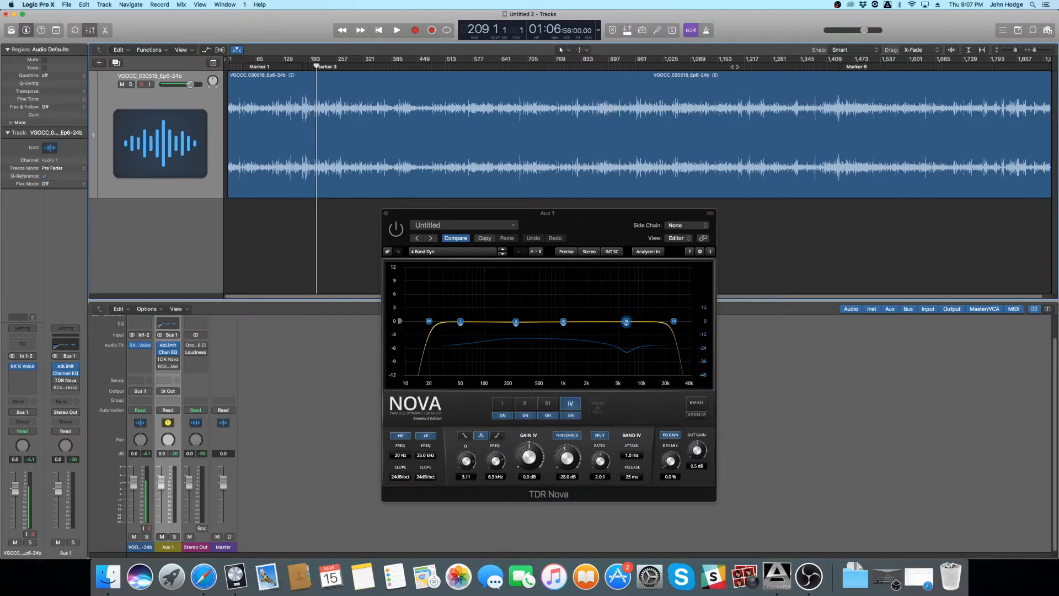
{"action": "left_click", "coordinate": [640, 66]}
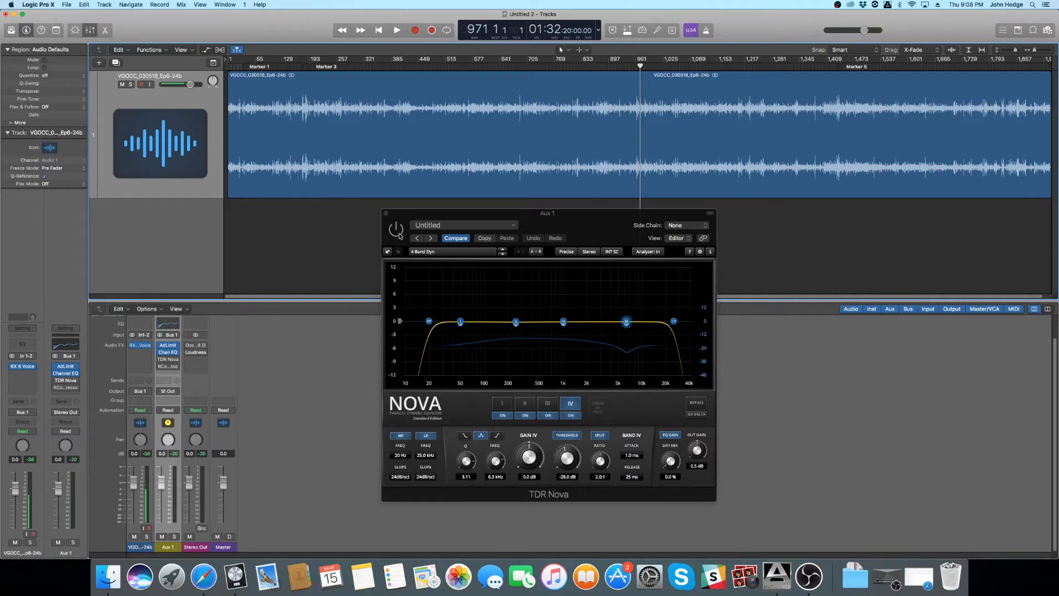
{"action": "key", "text": "space"}
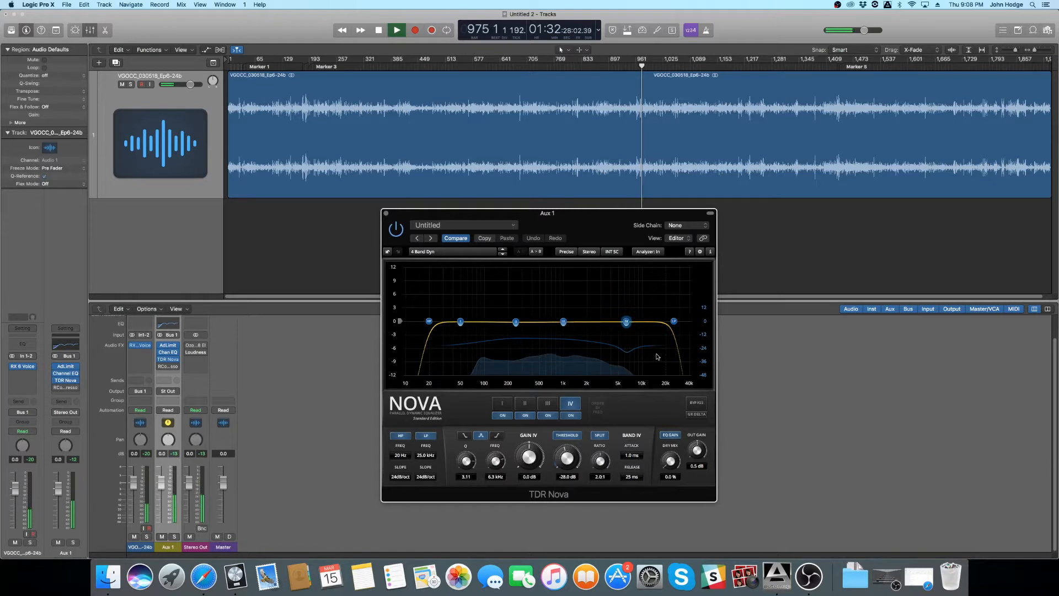
{"action": "key", "text": "space"}
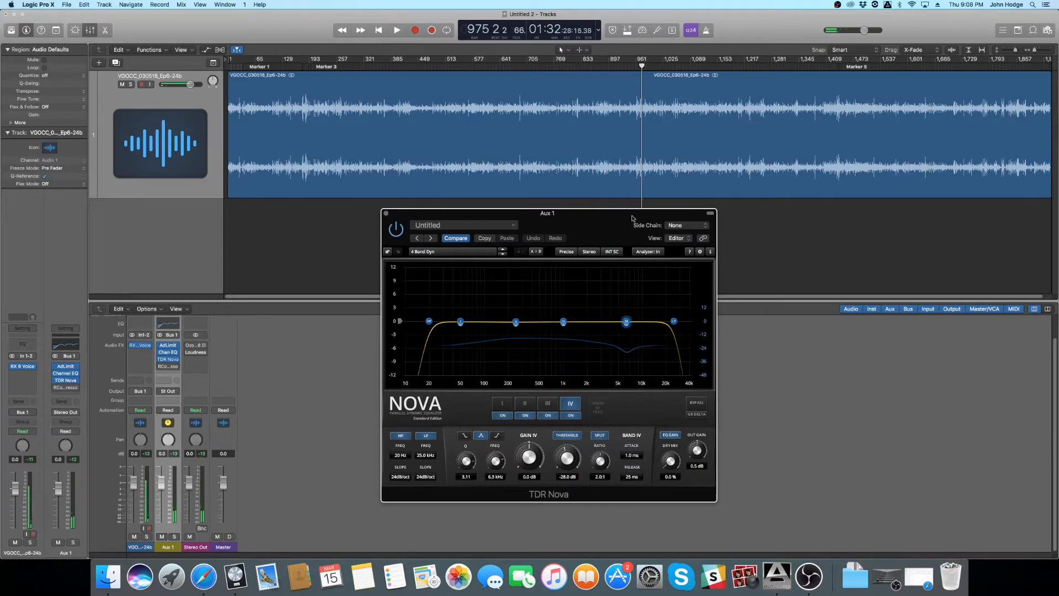
- Review the settings of TDR Nova bands II, III and IV, and watch band IV's response during playback from bar 948
{"action": "left_click_drag", "start_coordinate": [634, 66], "coordinate": [630, 66]}
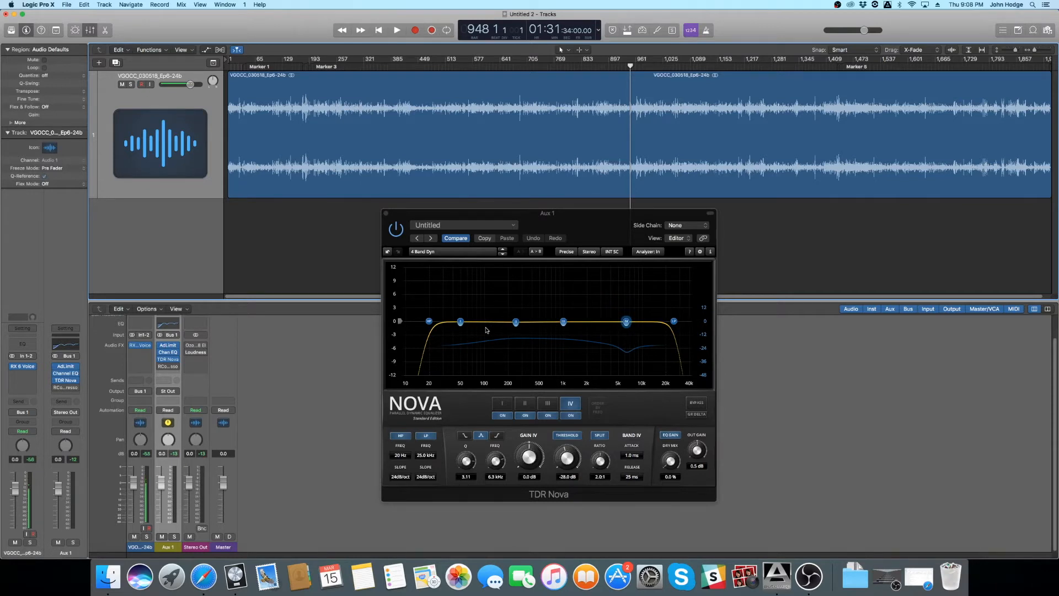
{"action": "left_click", "coordinate": [527, 404]}
{"action": "left_click", "coordinate": [548, 404]}
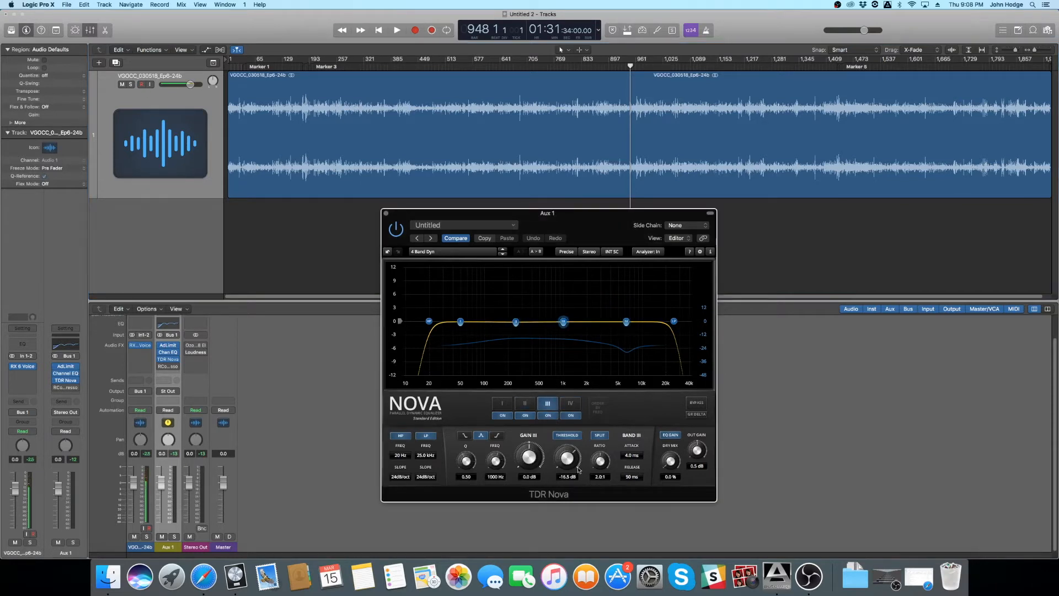
{"action": "left_click", "coordinate": [572, 408]}
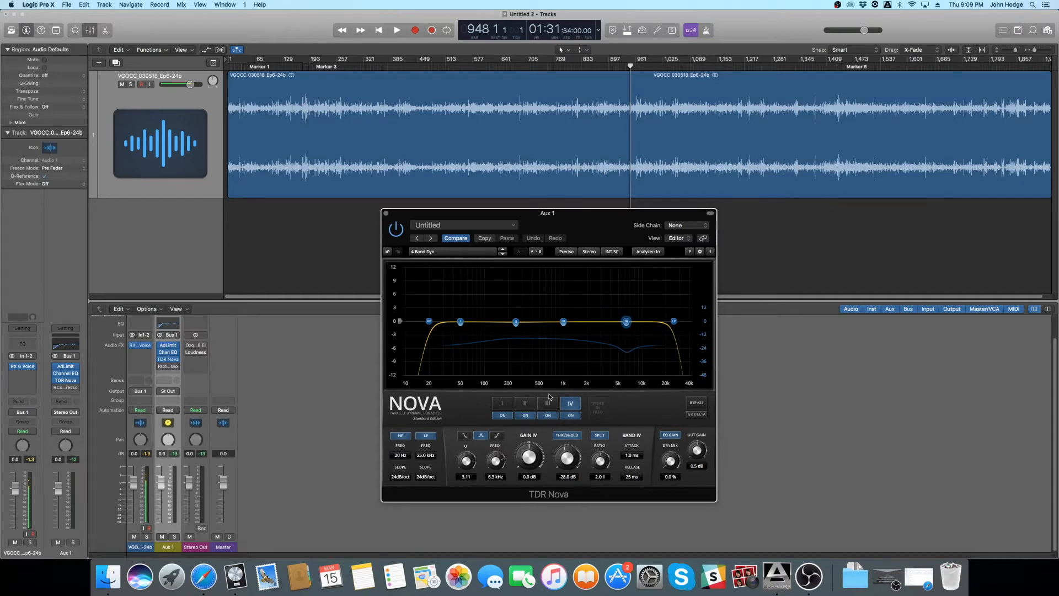
{"action": "key", "text": "space"}
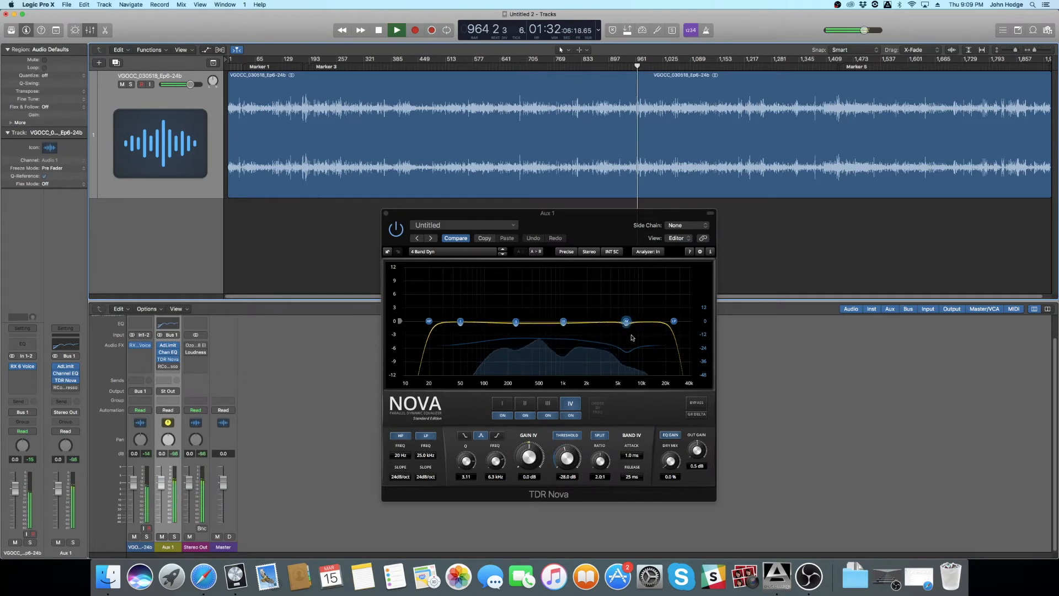
{"action": "key", "text": "space"}
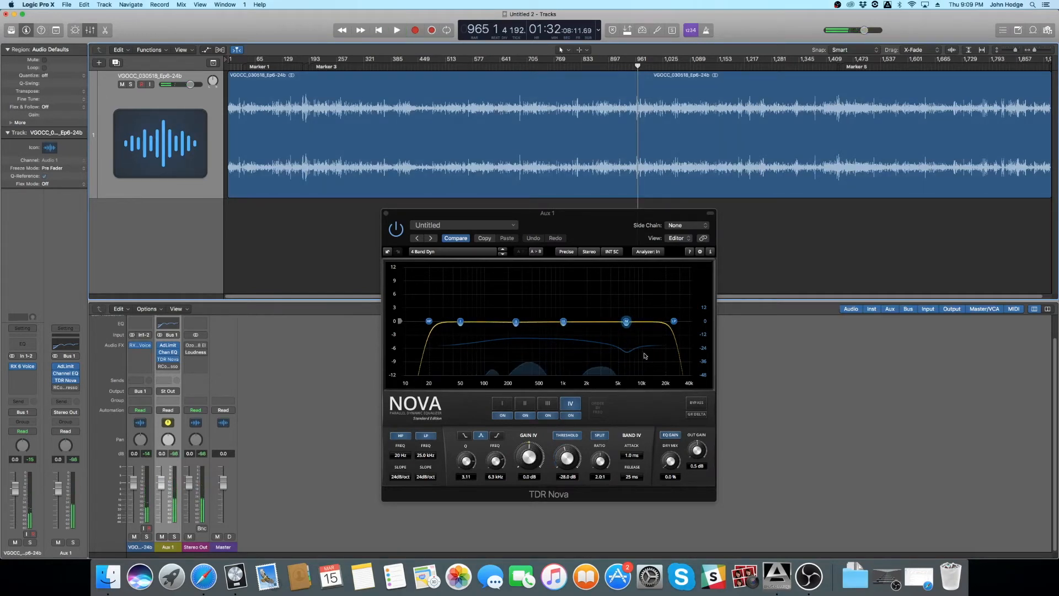
- Close TDR Nova and switch on the RCompressor on the Aux 1 channel, placing its window below the track's waveform
{"action": "left_click", "coordinate": [386, 213]}
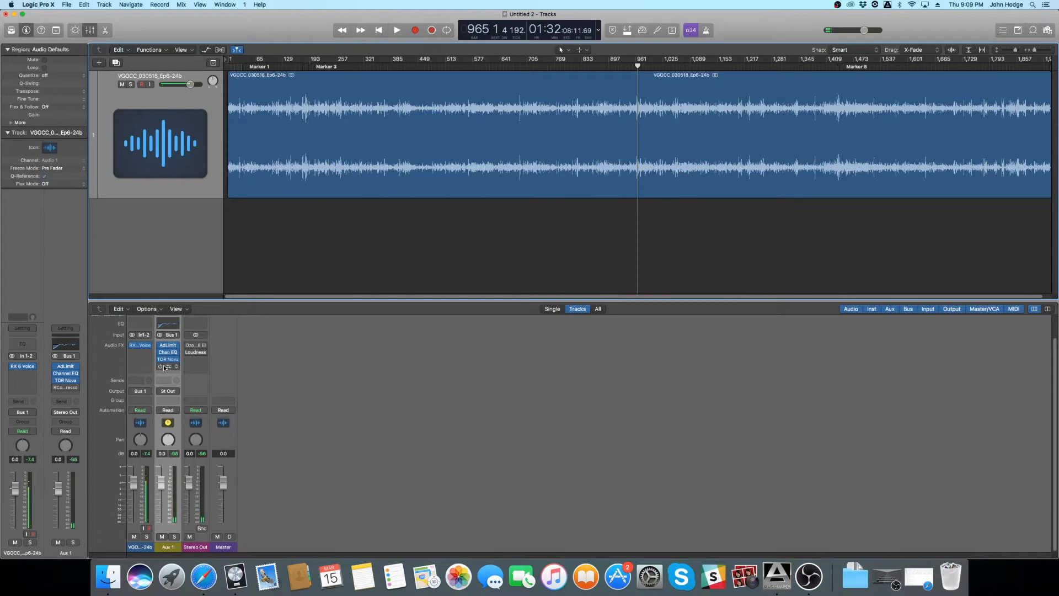
{"action": "left_click", "coordinate": [168, 367]}
{"action": "left_click_drag", "start_coordinate": [39, 25], "coordinate": [509, 195]}
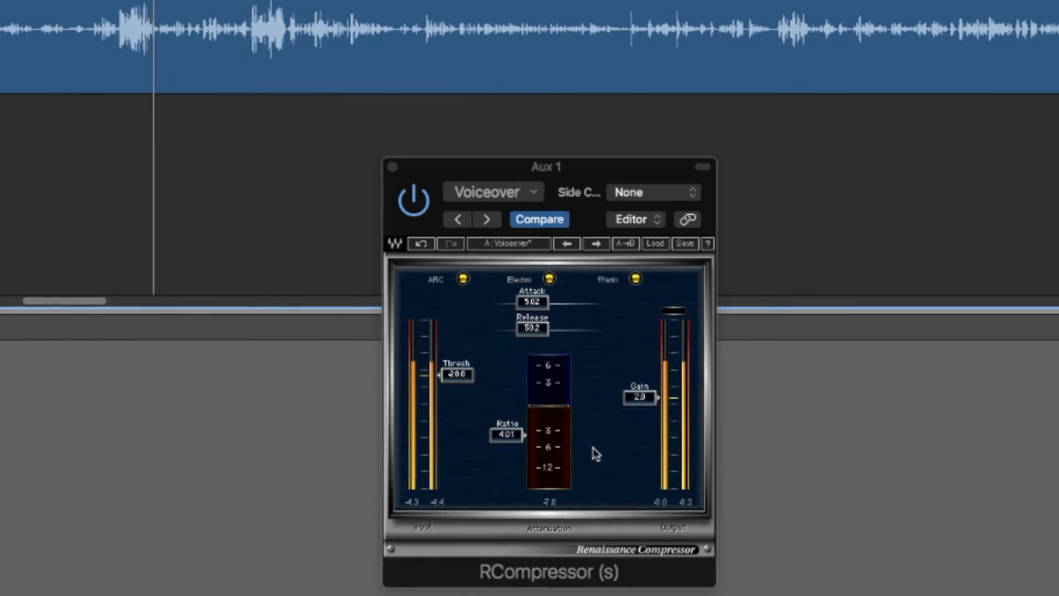
{"action": "left_click", "coordinate": [640, 396]}
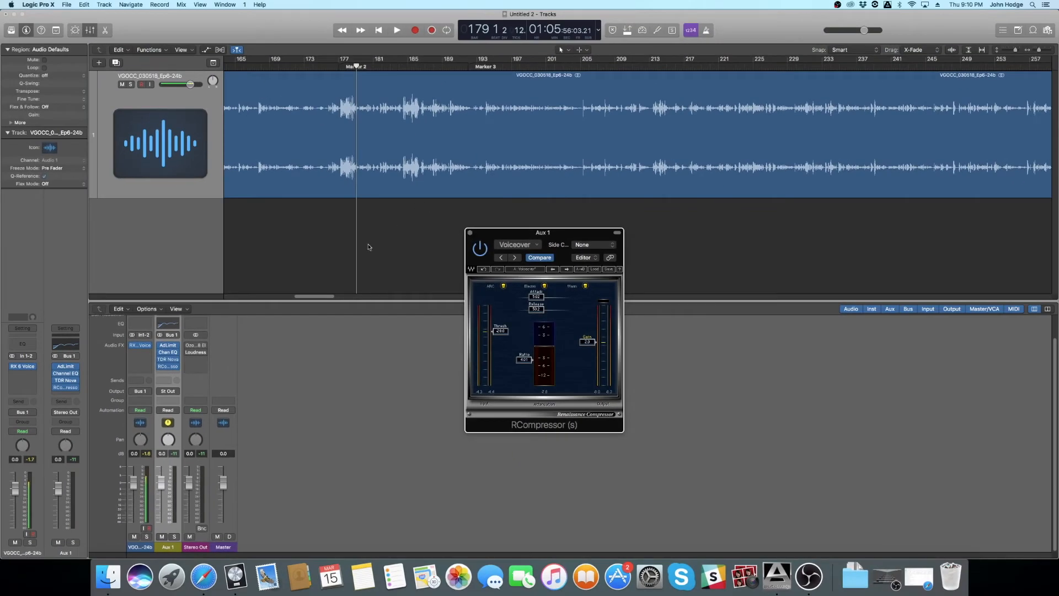
- Examine the loud and quiet dialogue passages in the waveform around bar 179
{"action": "key", "text": "super+Down"}
{"action": "key", "text": "super+Down"}
{"action": "key", "text": "super+Right"}
{"action": "key", "text": "super+Right"}
{"action": "key", "text": "super+Right"}
{"action": "key", "text": "super+Right"}
{"action": "key", "text": "super+Right"}
{"action": "scroll", "coordinate": [376, 143], "scroll_direction": "left", "scroll_amount": 5}
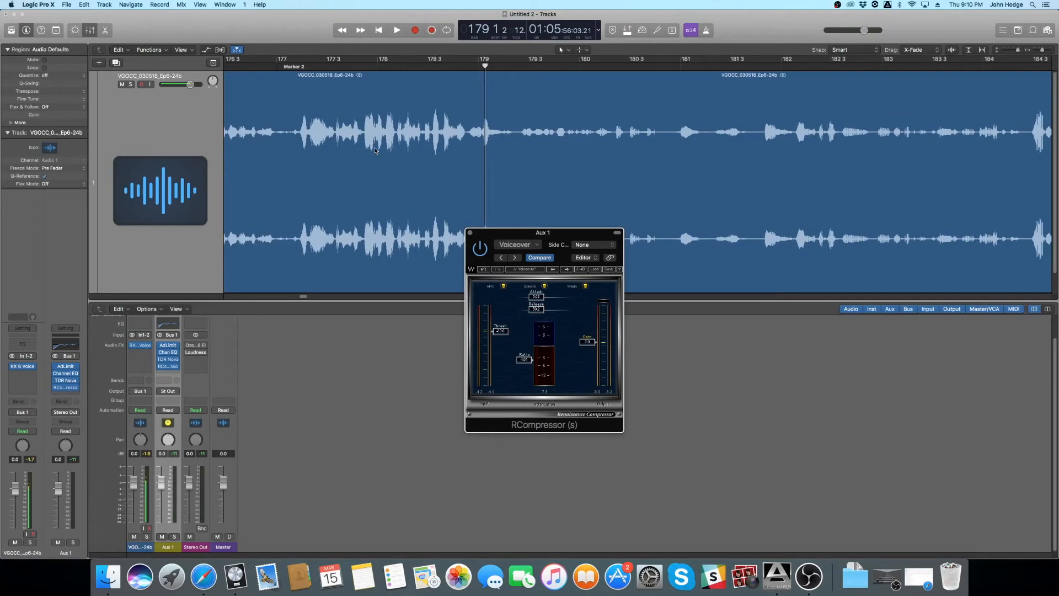
{"action": "scroll", "coordinate": [557, 128], "scroll_direction": "right", "scroll_amount": 2}
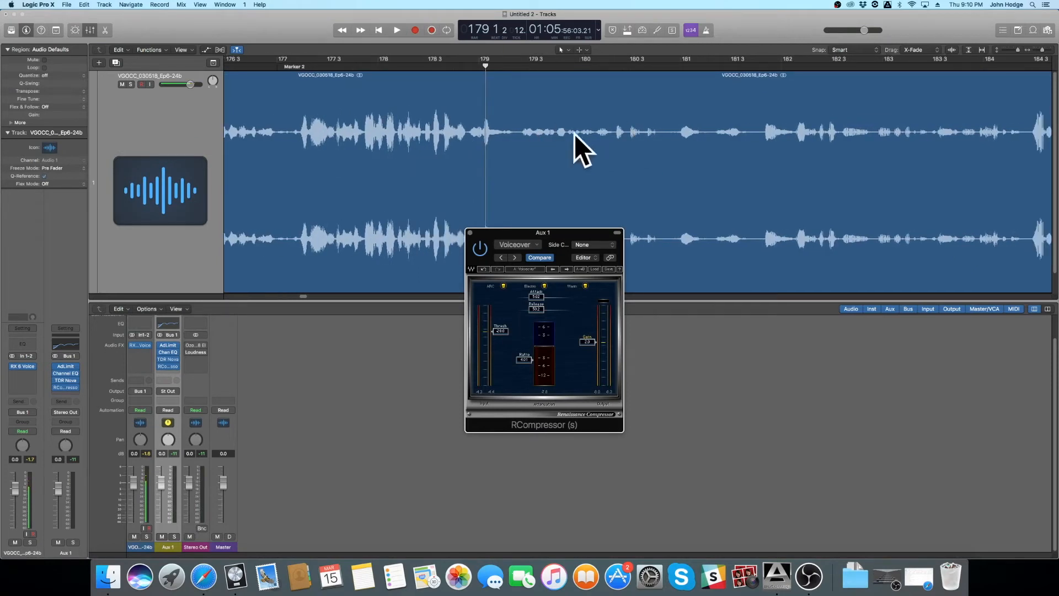
{"action": "scroll", "coordinate": [654, 159], "scroll_direction": "right", "scroll_amount": 2}
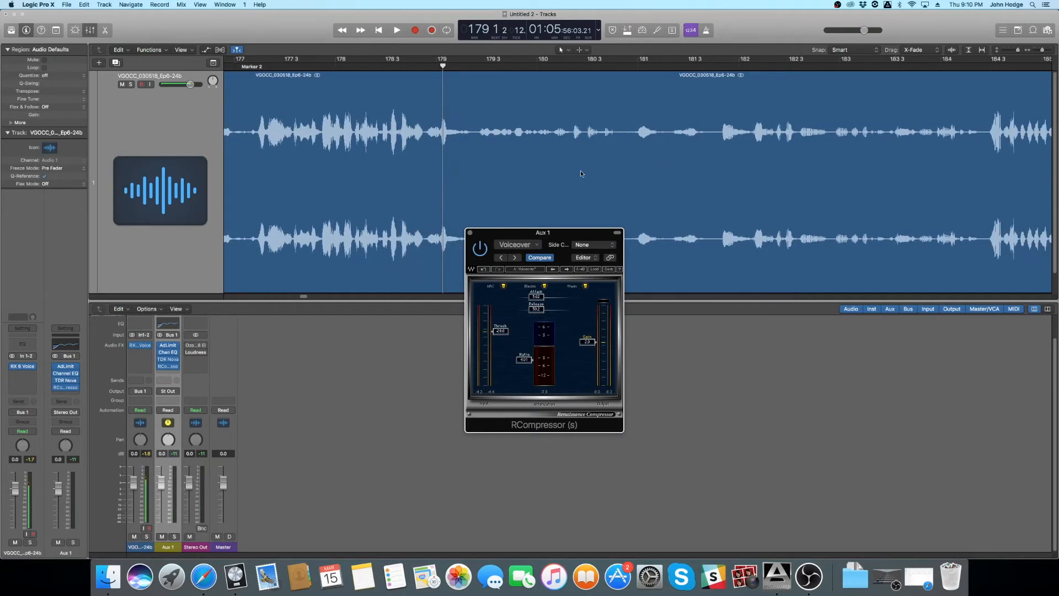
{"action": "key", "text": "super+Up"}
{"action": "key", "text": "super+Left"}
{"action": "key", "text": "super+Left"}
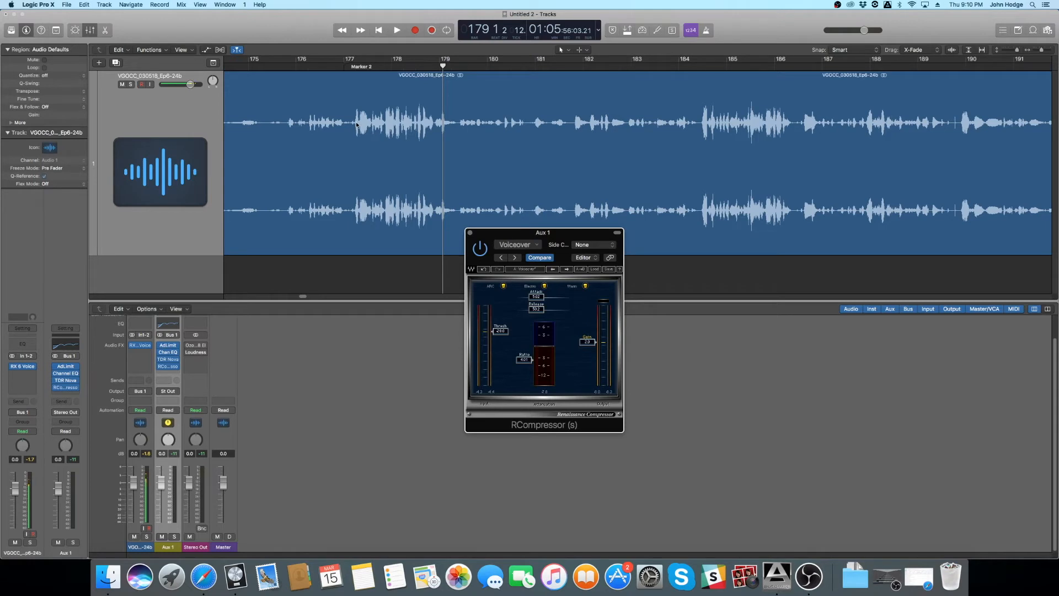
- Close RCompressor and switch on Ozone 8 Elements on the Stereo Out channel, placing its window over the lower part of the waveform
{"action": "key", "text": "super+w"}
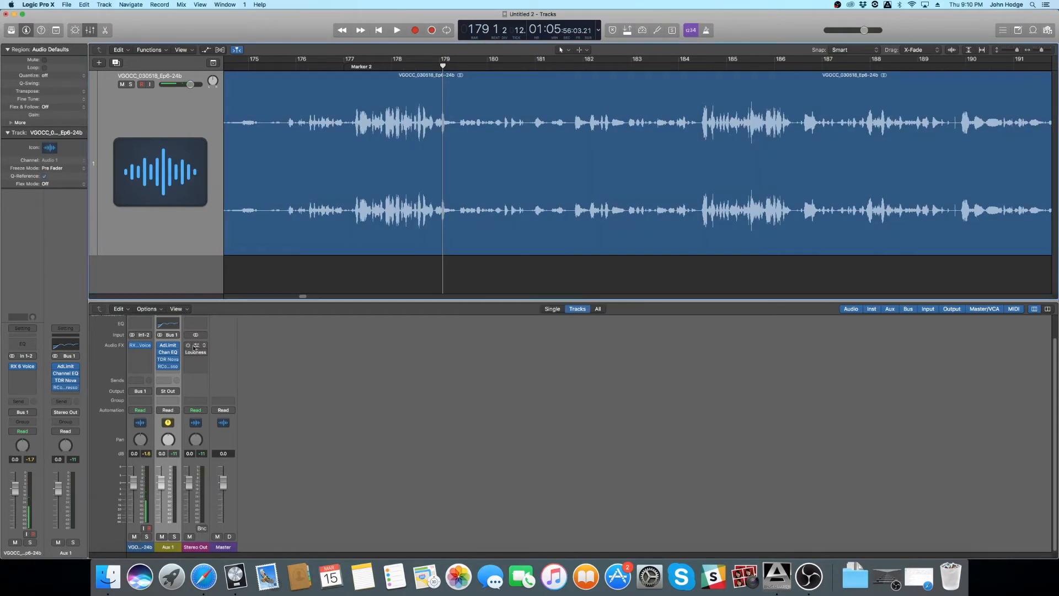
{"action": "left_click", "coordinate": [189, 347]}
{"action": "left_click_drag", "start_coordinate": [629, 251], "coordinate": [621, 269]}
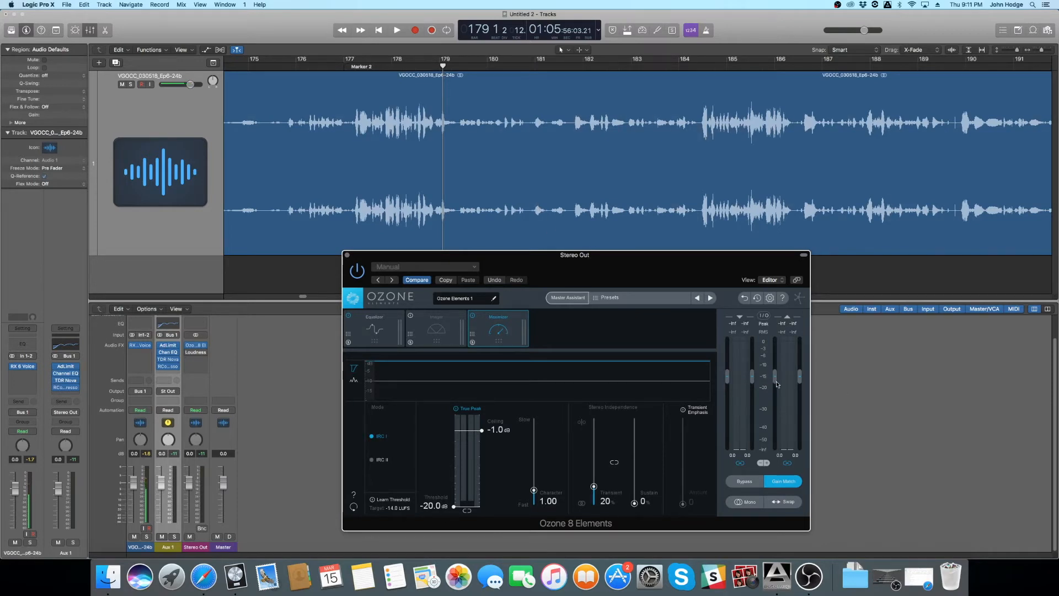
{"action": "left_click", "coordinate": [356, 68]}
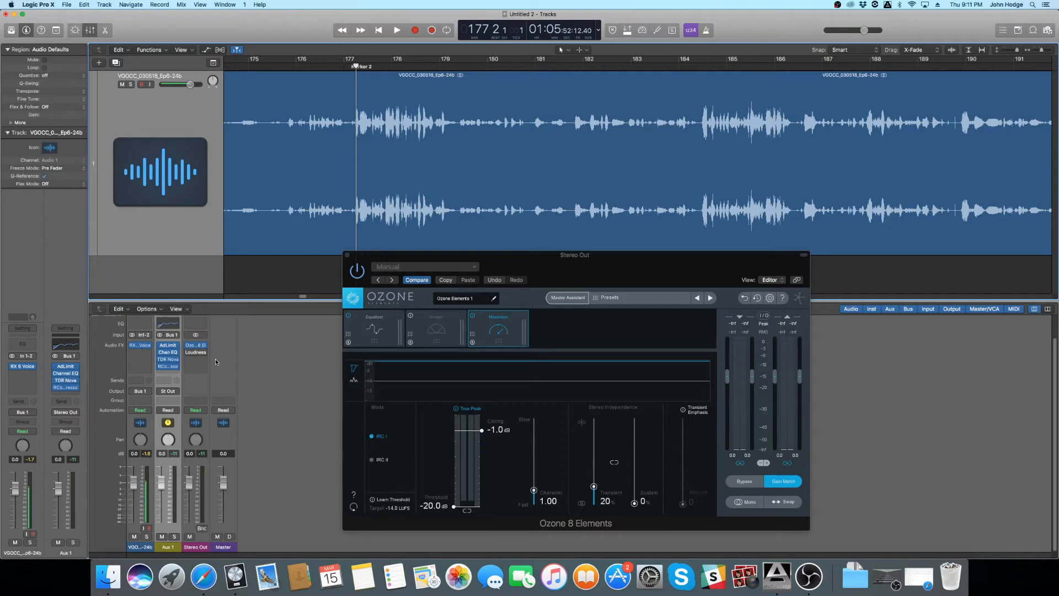
{"action": "left_click_drag", "start_coordinate": [618, 273], "coordinate": [607, 259]}
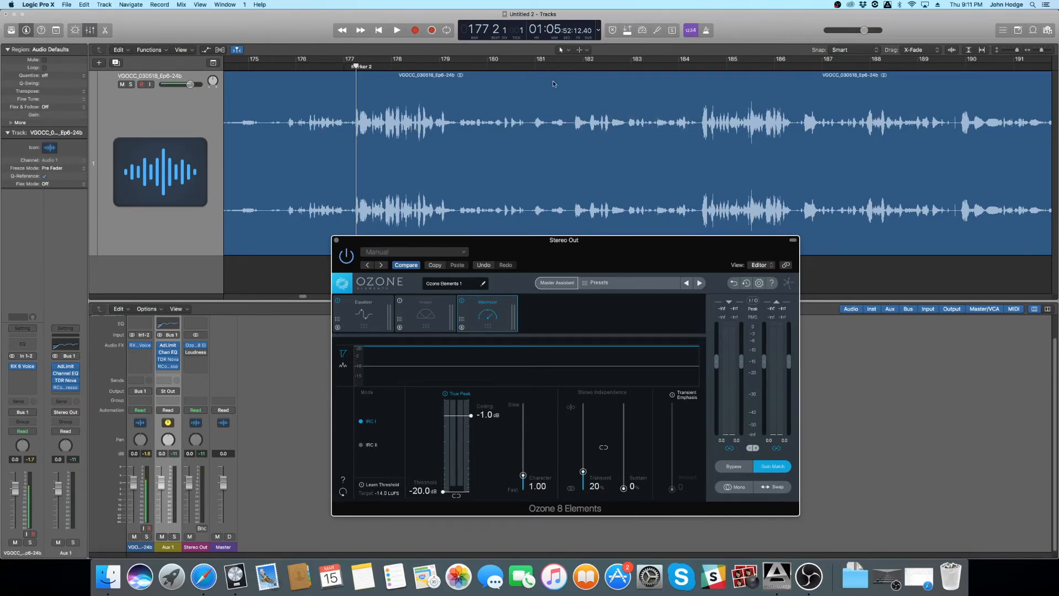
- Lower Ozone's output gain to -3.8 dB and audition the dialogue from about bar 177
{"action": "key", "text": "space"}
{"action": "key", "text": "space"}
{"action": "left_click_drag", "start_coordinate": [771, 359], "coordinate": [764, 375]}
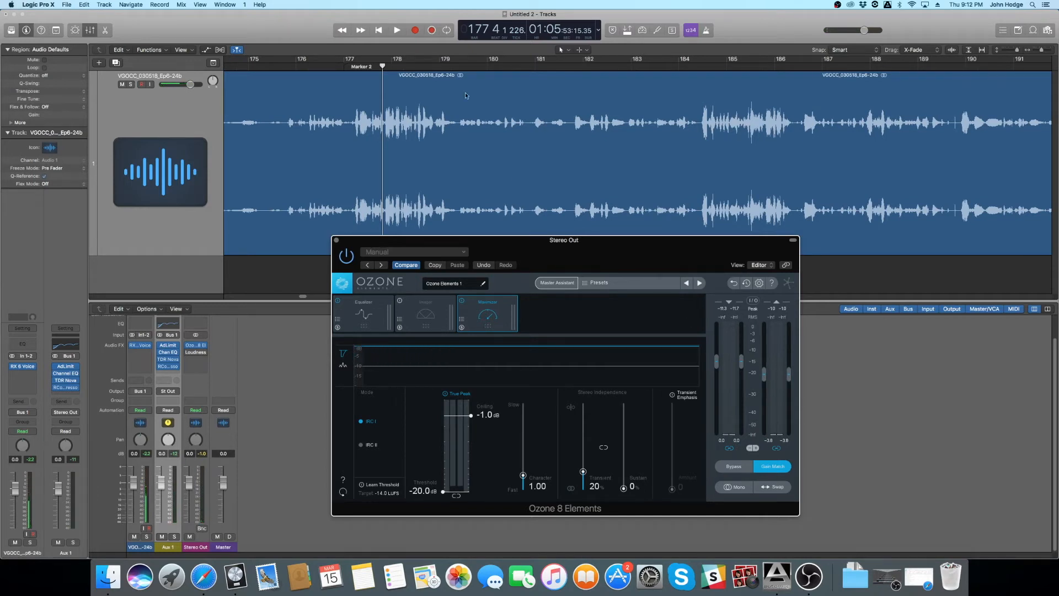
{"action": "left_click", "coordinate": [346, 68]}
{"action": "key", "text": "space"}
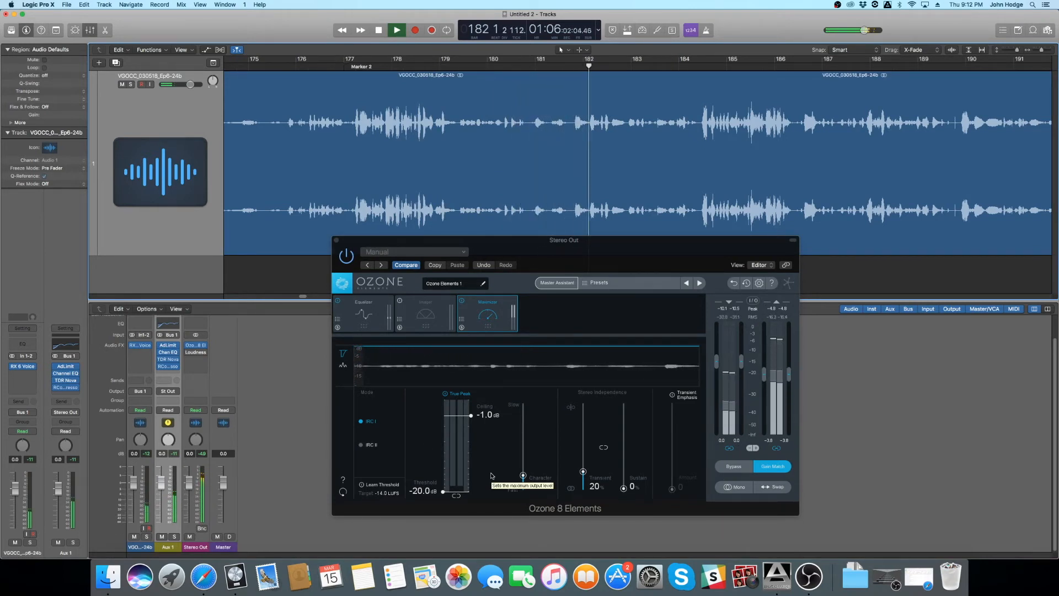
{"action": "key", "text": "space"}
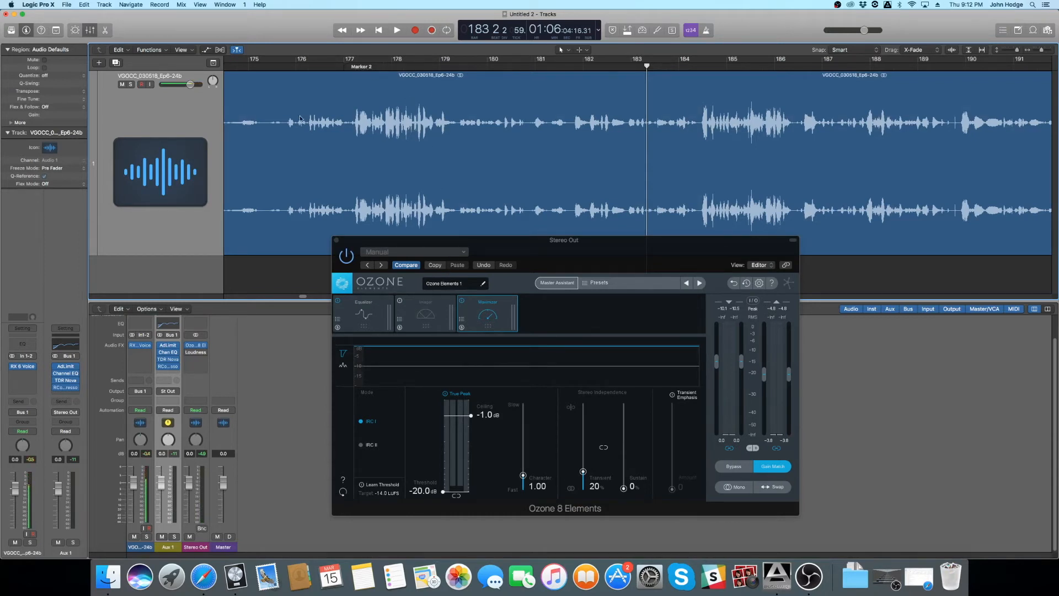
- Split the two loud passages at about bars 177–179 and 184–186 into separate regions
{"action": "left_click", "coordinate": [352, 68]}
{"action": "left_click_drag", "start_coordinate": [351, 61], "coordinate": [458, 66]}
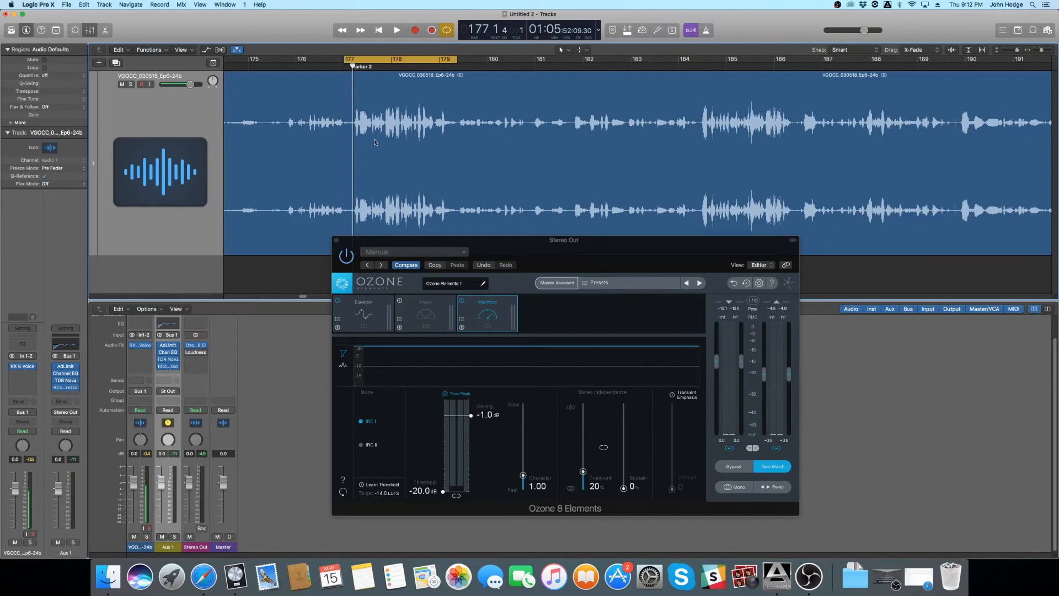
{"action": "key", "text": "super+Up"}
{"action": "left_click_drag", "start_coordinate": [352, 98], "coordinate": [458, 129]}
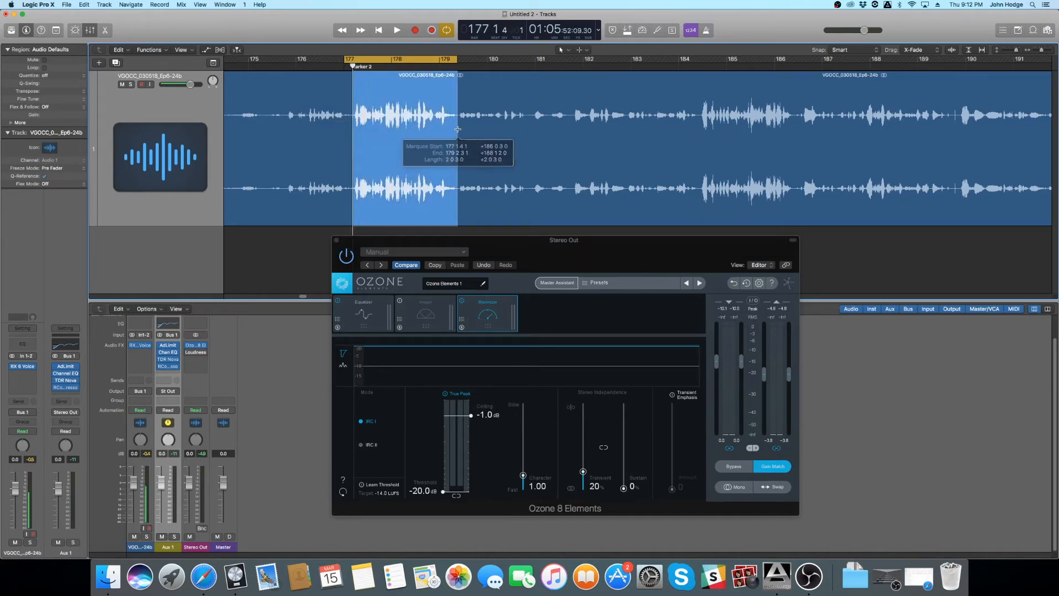
{"action": "left_click", "coordinate": [403, 130]}
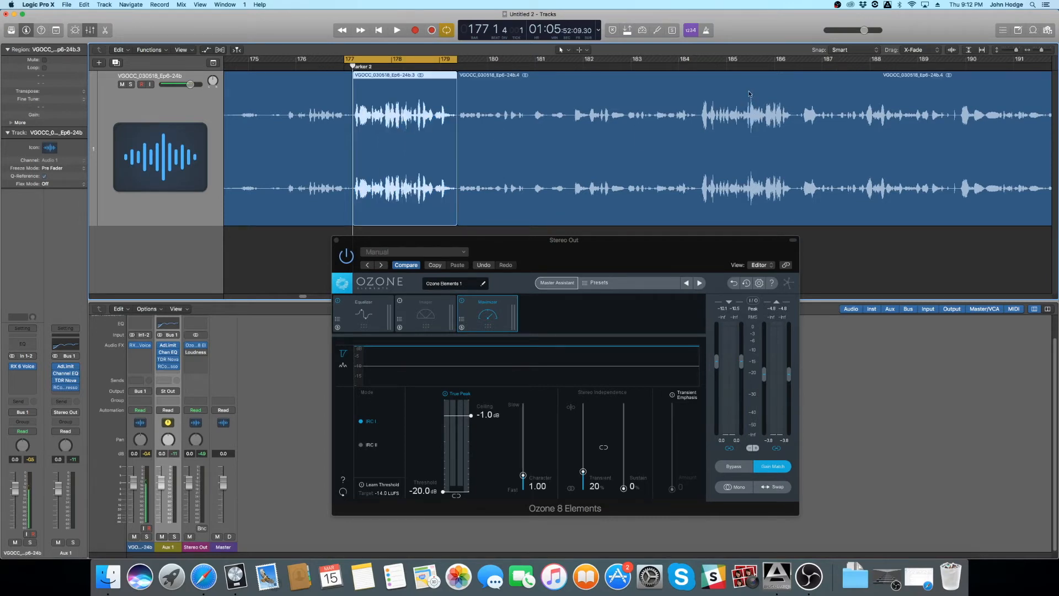
{"action": "left_click_drag", "start_coordinate": [700, 90], "coordinate": [772, 121]}
{"action": "left_click", "coordinate": [767, 117]}
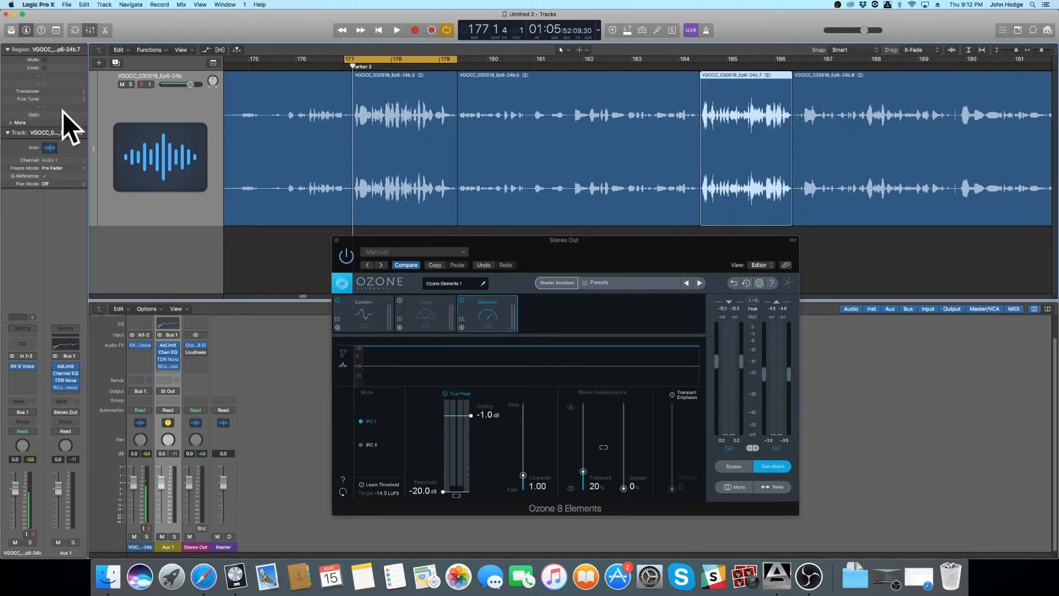
- Set the region gain to -3.4 dB for the loud passage near bar 185 and -2.2 dB for the one near bar 178
{"action": "left_click_drag", "start_coordinate": [57, 115], "coordinate": [57, 134]}
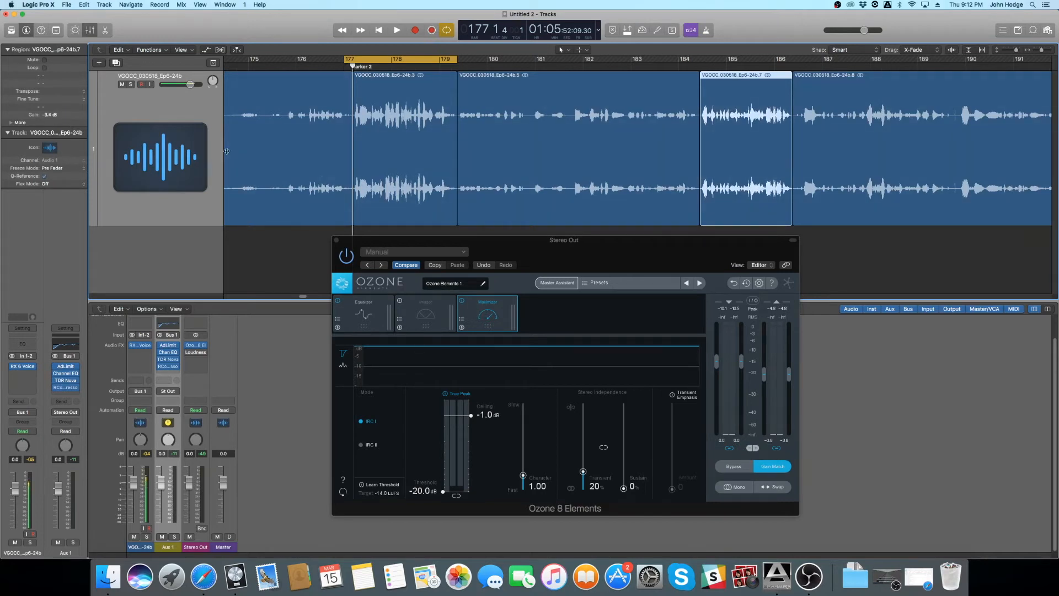
{"action": "left_click", "coordinate": [380, 134]}
{"action": "left_click_drag", "start_coordinate": [57, 115], "coordinate": [58, 113]}
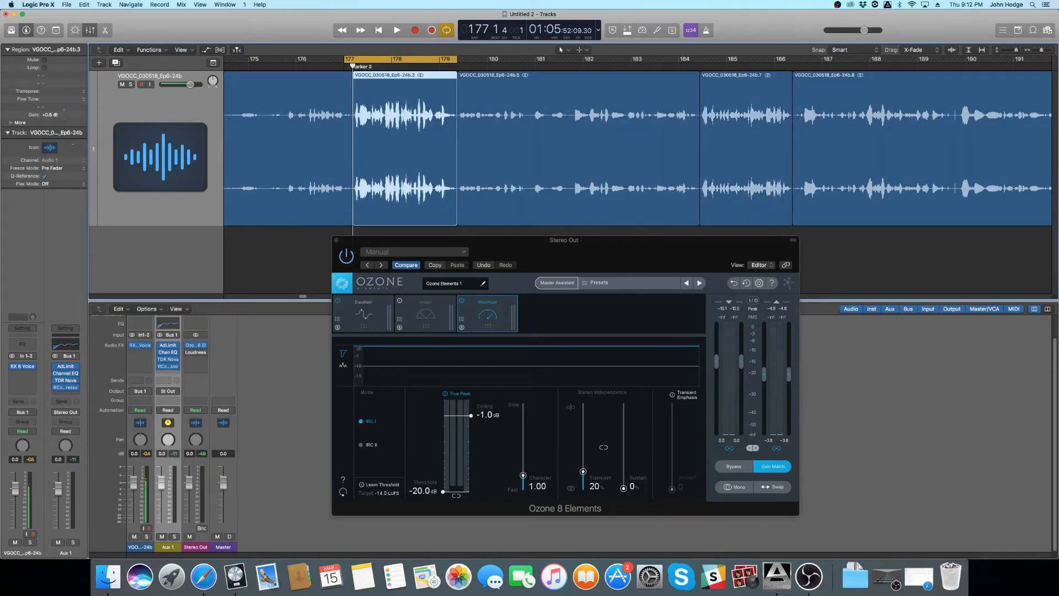
{"action": "left_click_drag", "start_coordinate": [57, 113], "coordinate": [58, 127]}
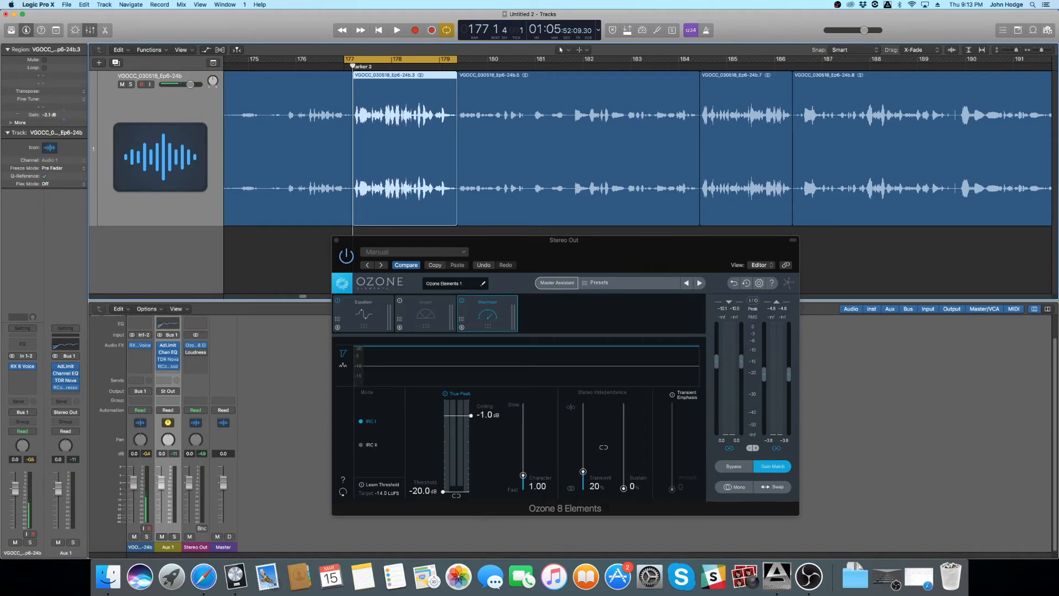
- Turn off the cycle range and audition the gain-adjusted passage from bar 176 through Ozone's Maximizer
{"action": "left_click", "coordinate": [352, 60]}
{"action": "left_click", "coordinate": [332, 65]}
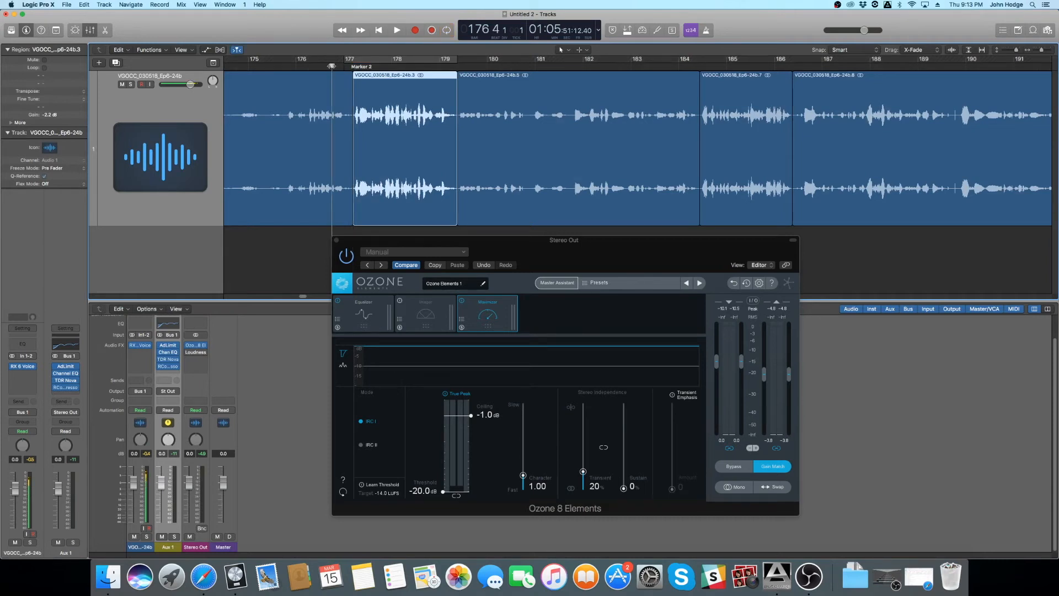
{"action": "key", "text": "space"}
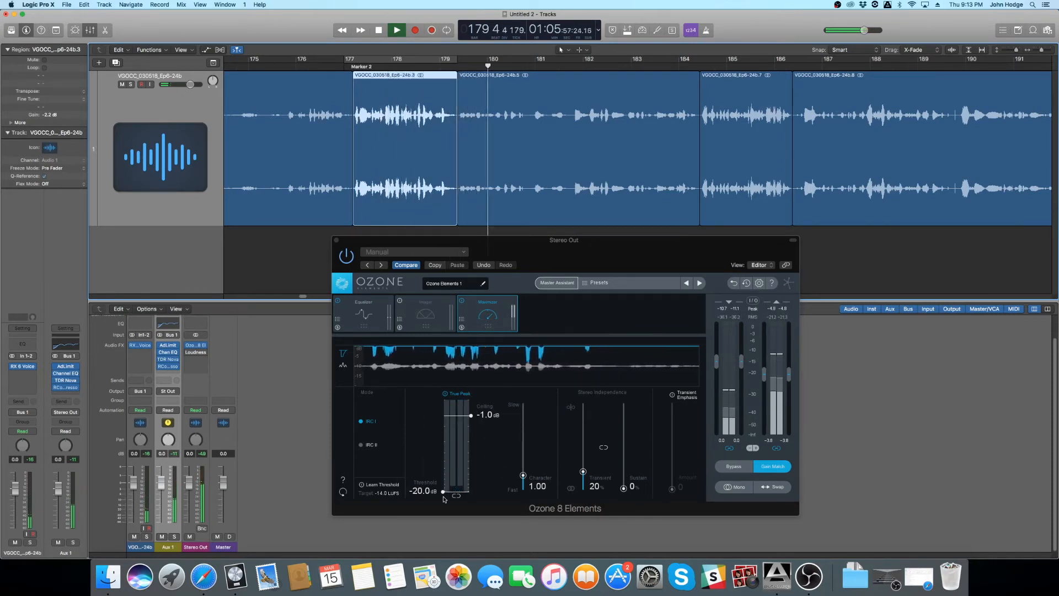
{"action": "key", "text": "space"}
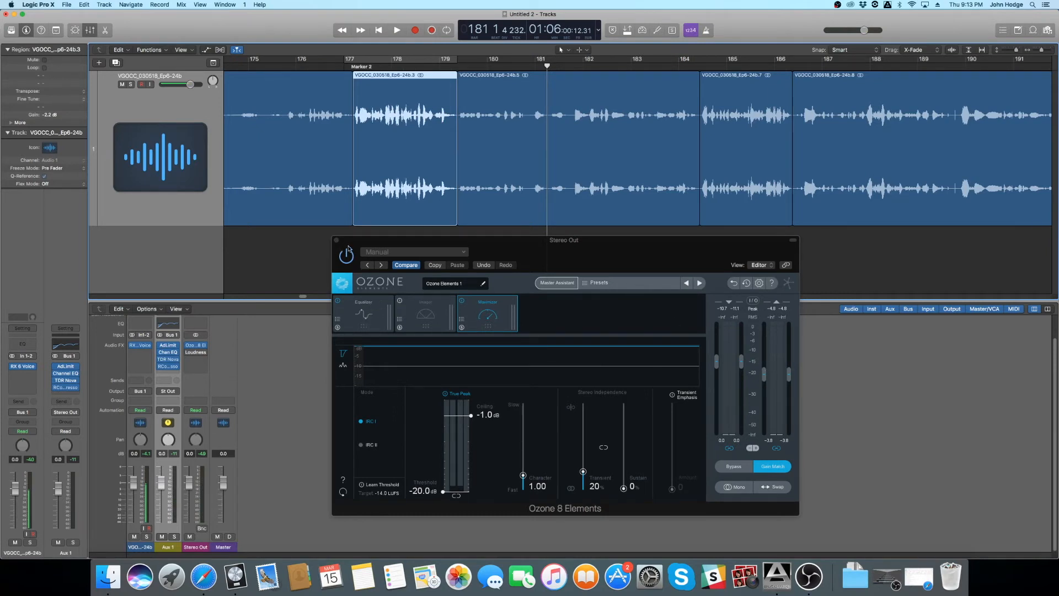
- Switch on the Loudness Meter on Stereo Out, place it beside the Ozone window, and watch it during playback from bar 177
{"action": "left_click", "coordinate": [188, 353]}
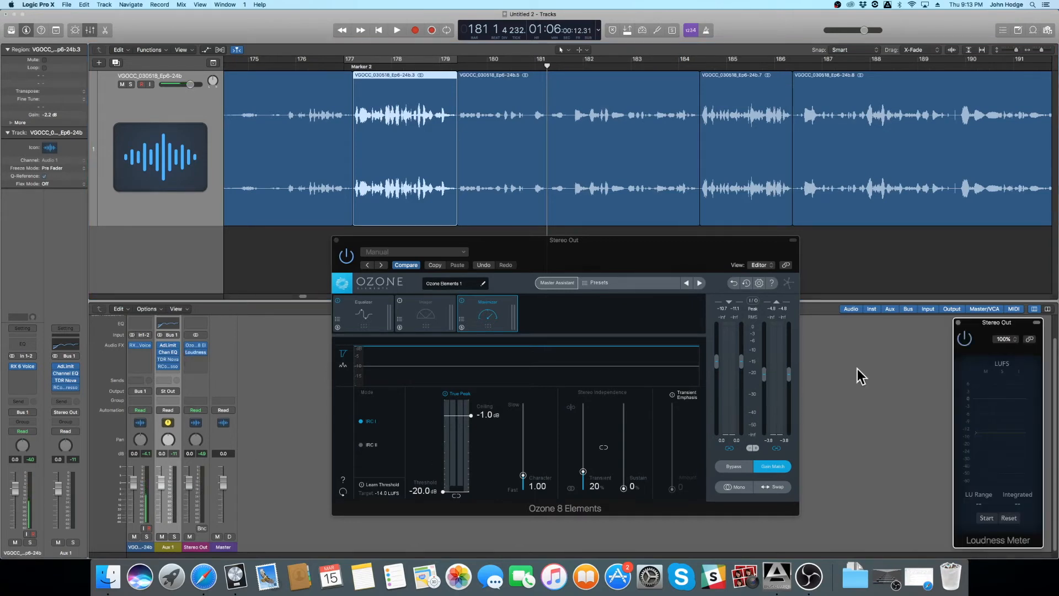
{"action": "left_click_drag", "start_coordinate": [983, 334], "coordinate": [944, 239]}
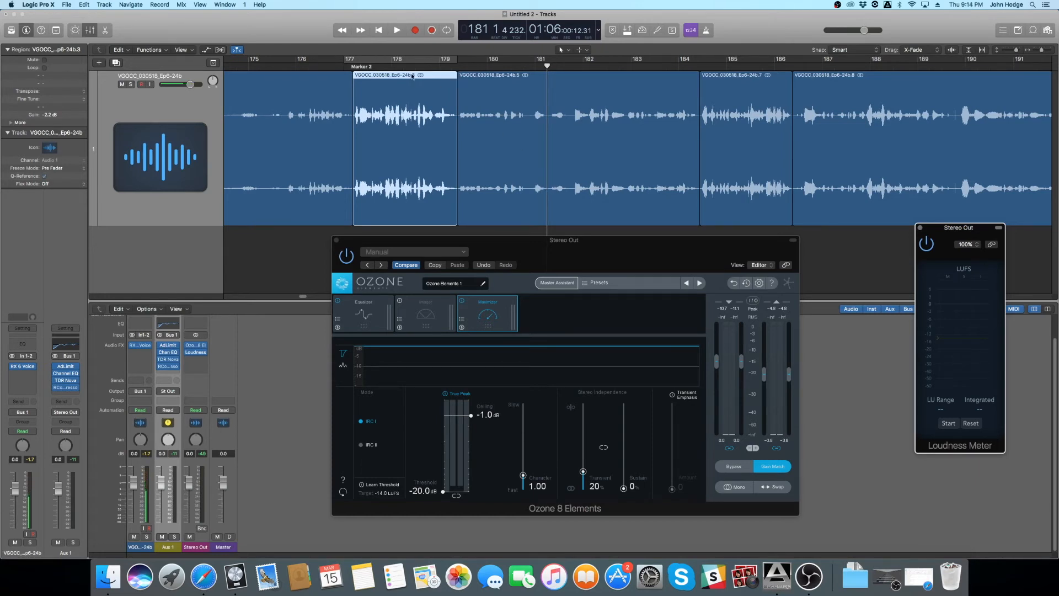
{"action": "left_click", "coordinate": [344, 68]}
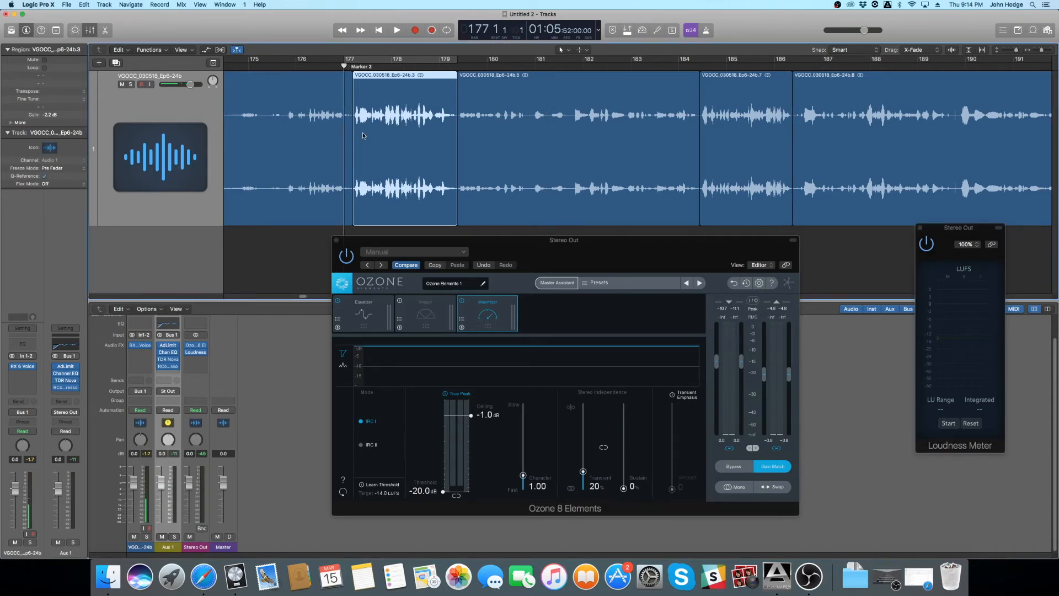
{"action": "key", "text": "space"}
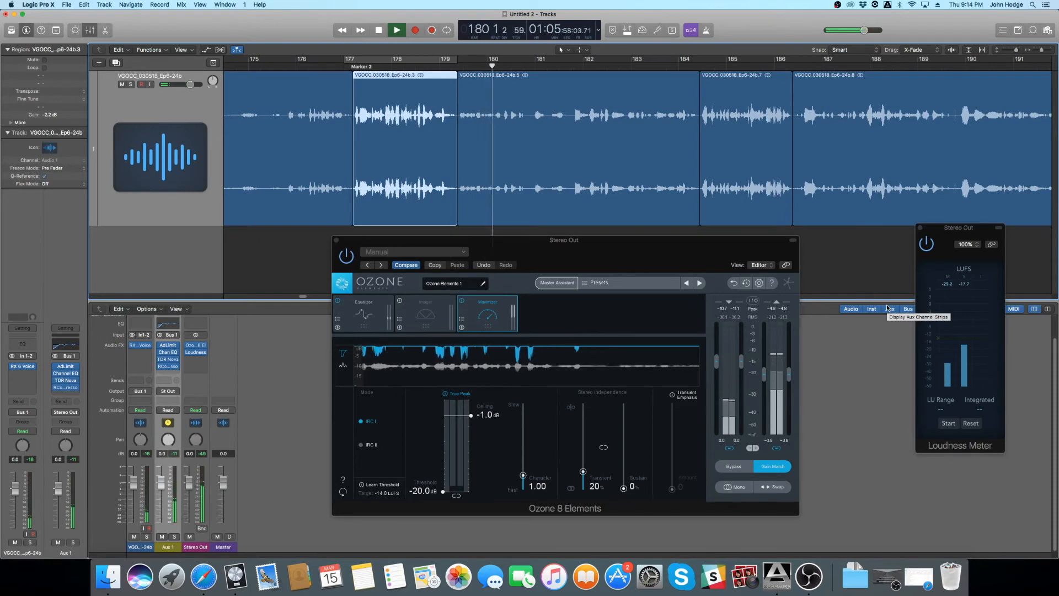
{"action": "key", "text": "space"}
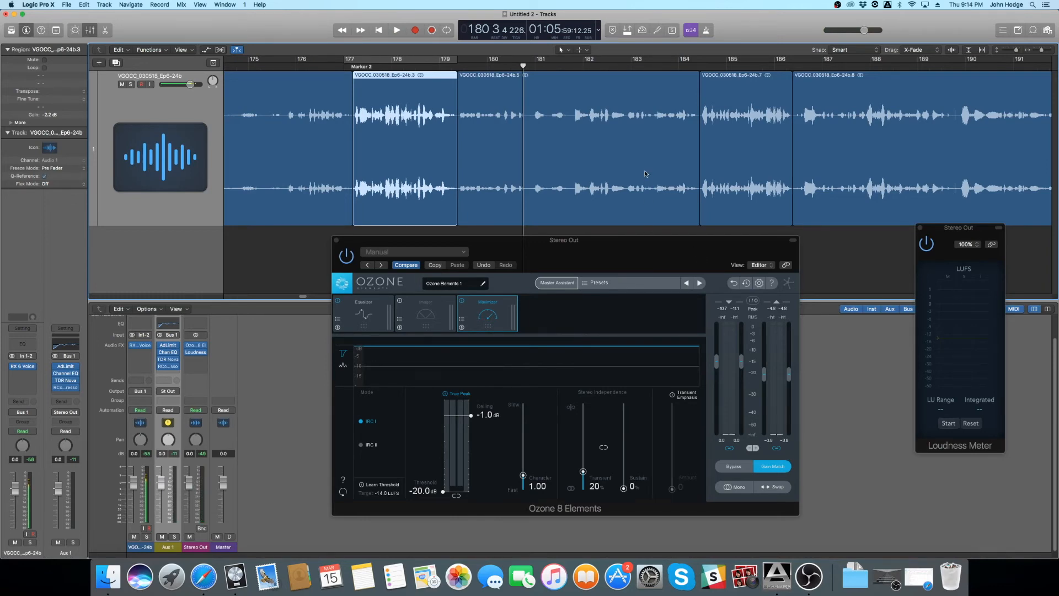
- Measure the dialogue's integrated loudness with the Loudness Meter during playback from about bar 180
{"action": "scroll", "coordinate": [646, 174], "scroll_direction": "down", "scroll_amount": 10}
{"action": "scroll", "coordinate": [638, 177], "scroll_direction": "down", "scroll_amount": 5}
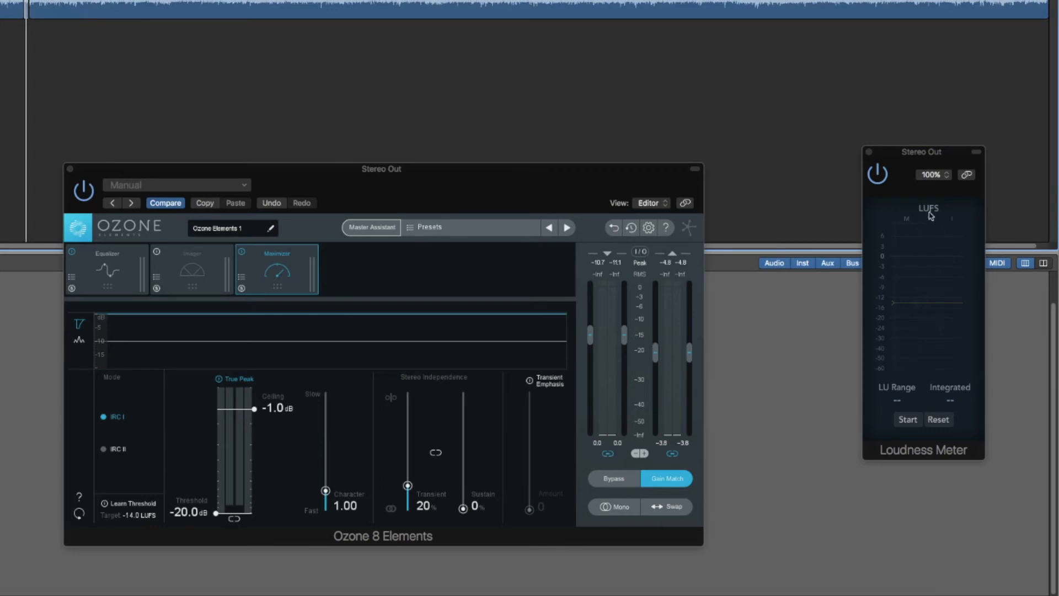
{"action": "key", "text": "space"}
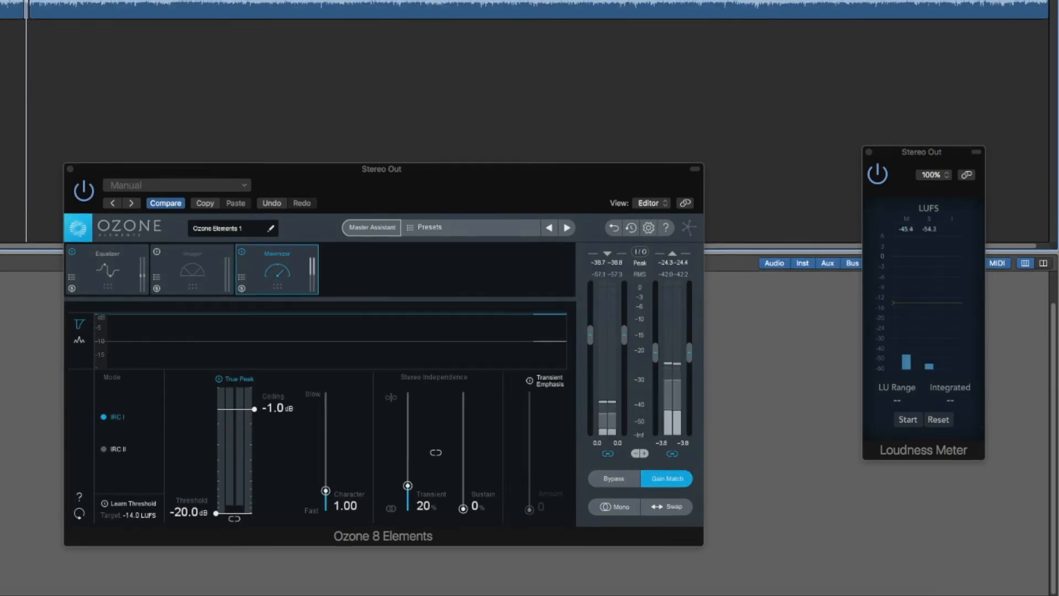
{"action": "left_click", "coordinate": [907, 419]}
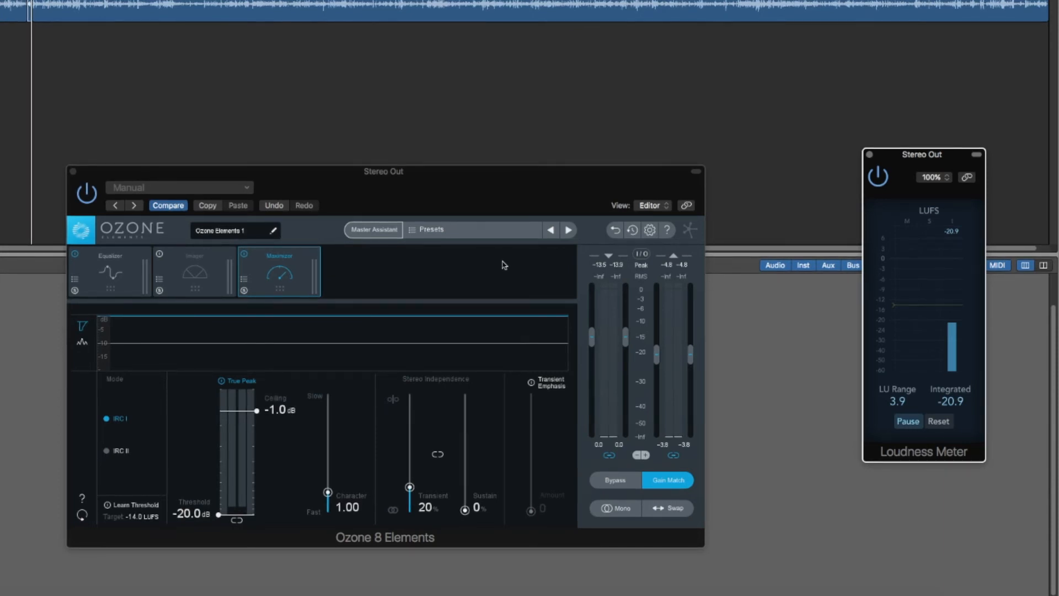
- Close the Ozone 8 Elements window and view the plug-in choices for the Loudness Meter slot on Stereo Out
{"action": "left_click", "coordinate": [73, 172]}
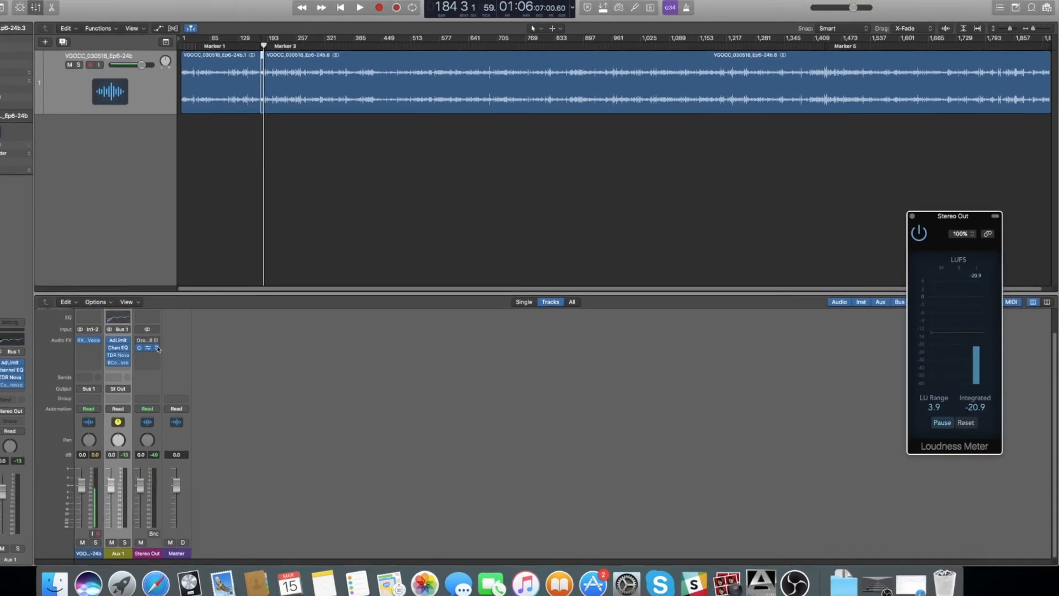
{"action": "left_click", "coordinate": [161, 349]}
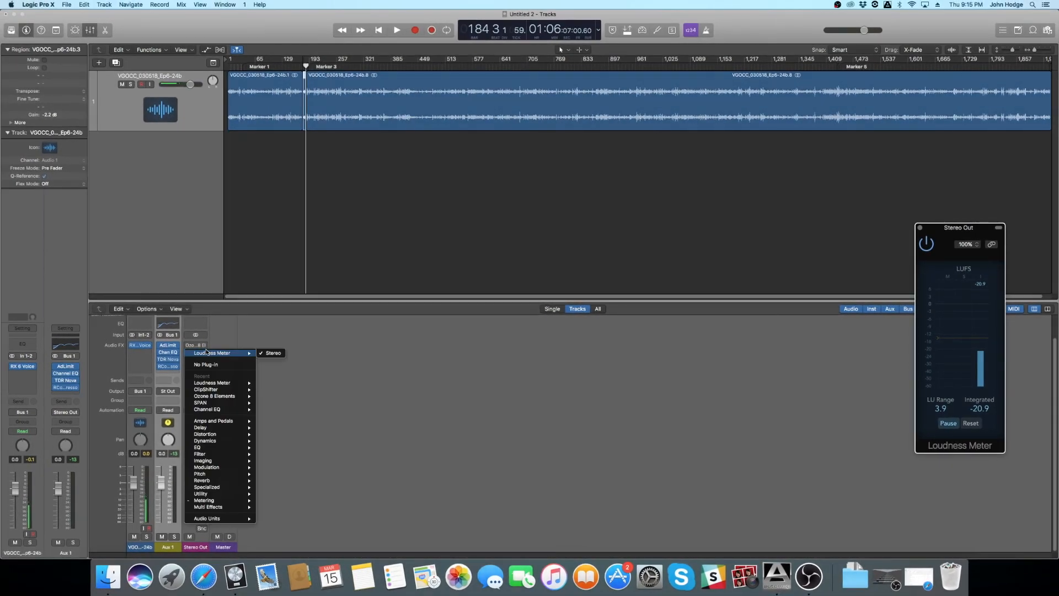
{"action": "left_click", "coordinate": [256, 335]}
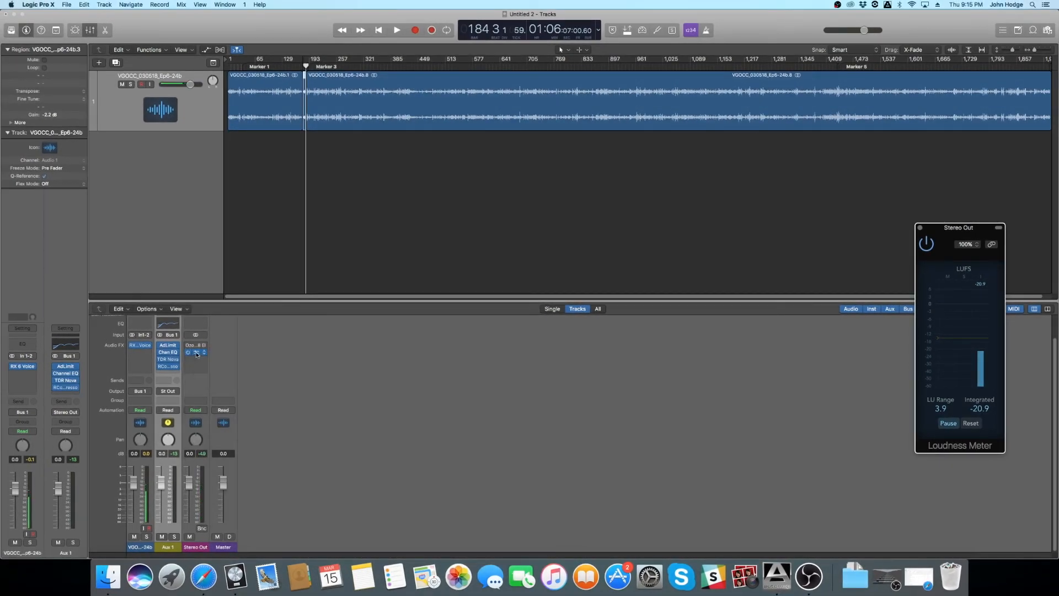
- Insert a stereo Adaptive Limiter above the Loudness Meter on Stereo Out
{"action": "left_click", "coordinate": [196, 353]}
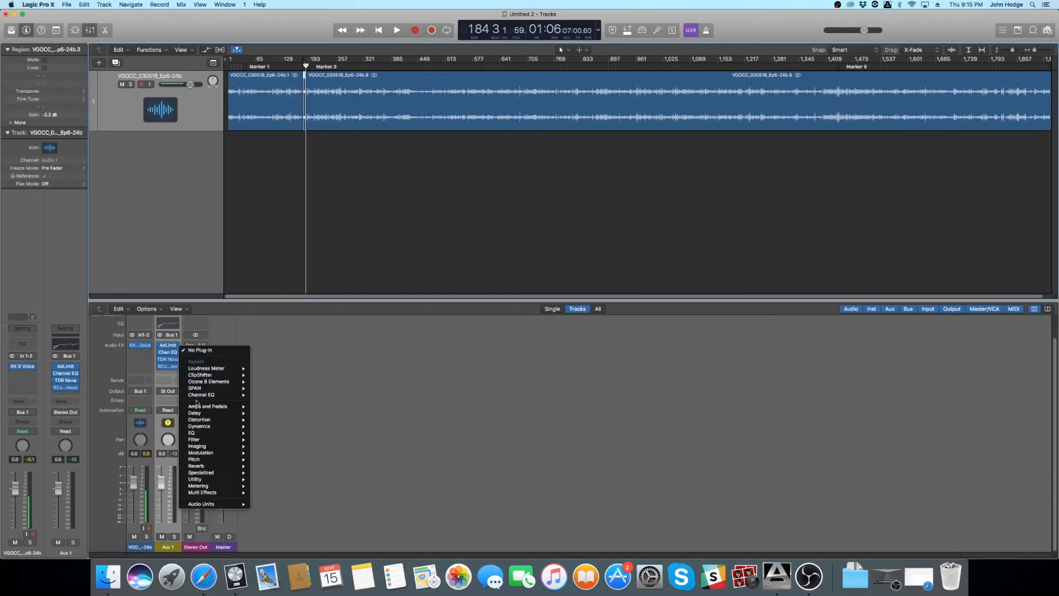
{"action": "mouse_move", "coordinate": [205, 428]}
{"action": "mouse_move", "coordinate": [282, 427]}
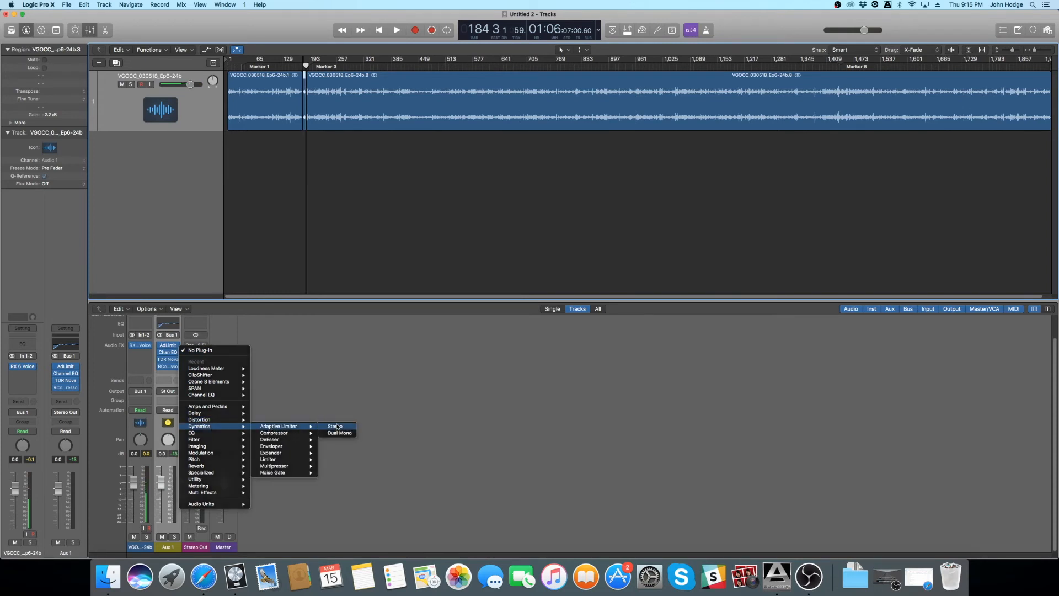
{"action": "left_click", "coordinate": [337, 426]}
{"action": "left_click_drag", "start_coordinate": [632, 318], "coordinate": [643, 359]}
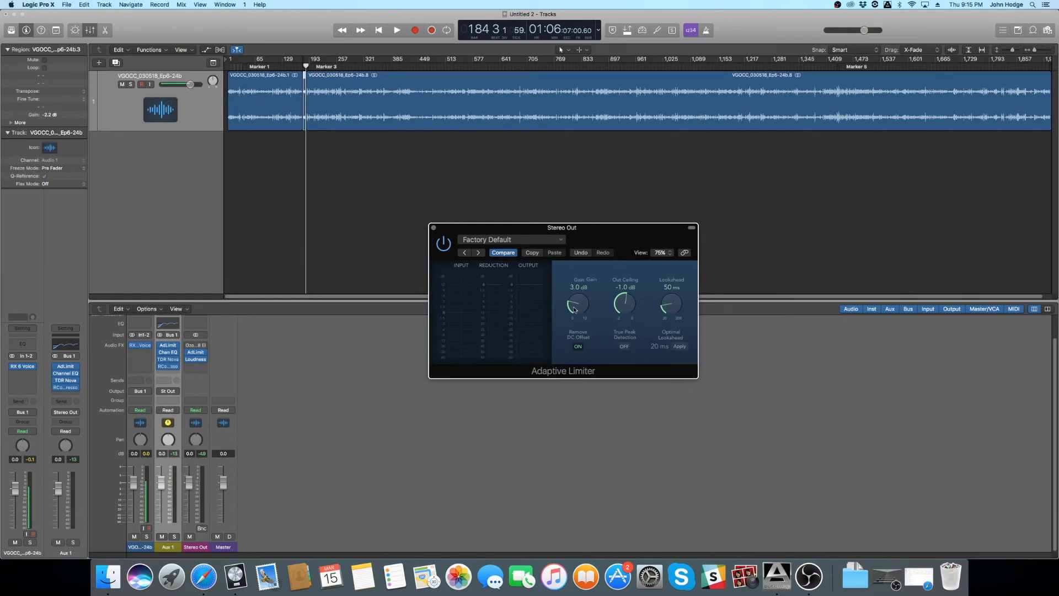
- Place the playhead at bar 198, open Stereo Out's Loudness Meter, and arrange it beside the Adaptive Limiter window
{"action": "left_click", "coordinate": [312, 65]}
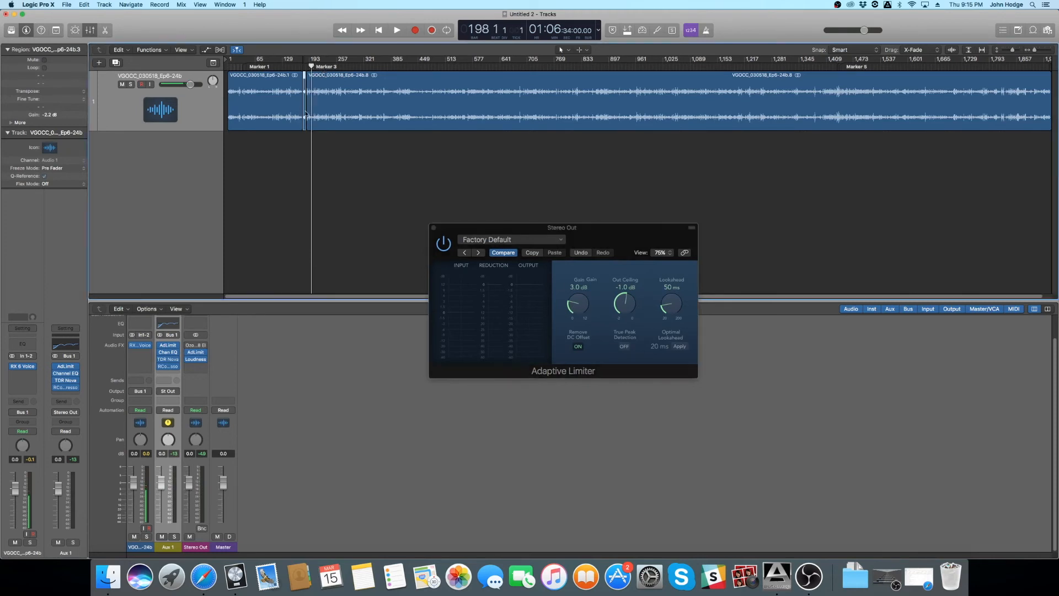
{"action": "left_click", "coordinate": [198, 362]}
{"action": "left_click_drag", "start_coordinate": [41, 24], "coordinate": [880, 206]}
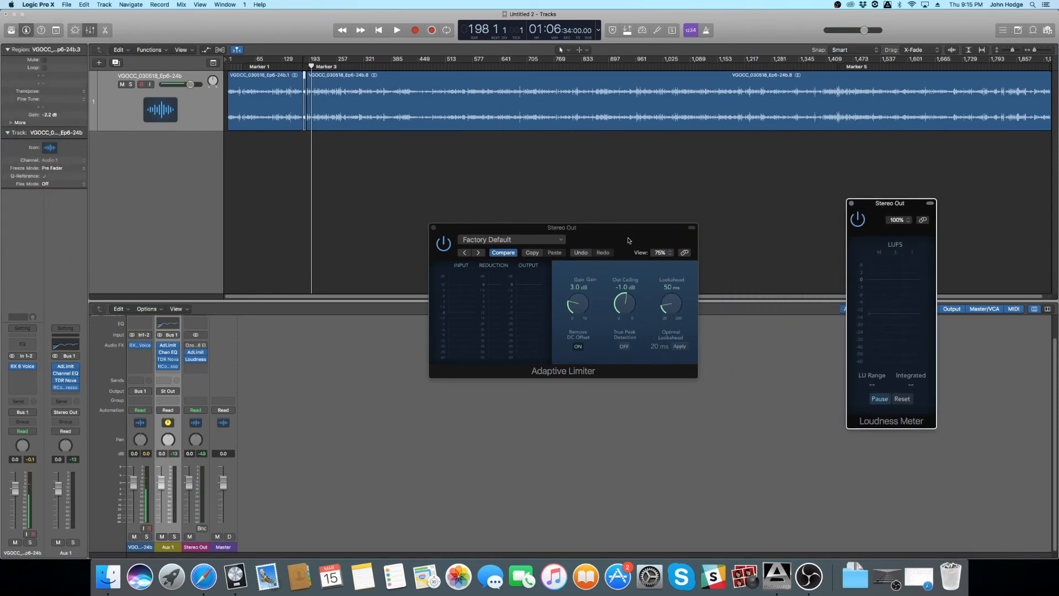
{"action": "left_click_drag", "start_coordinate": [619, 253], "coordinate": [598, 235]}
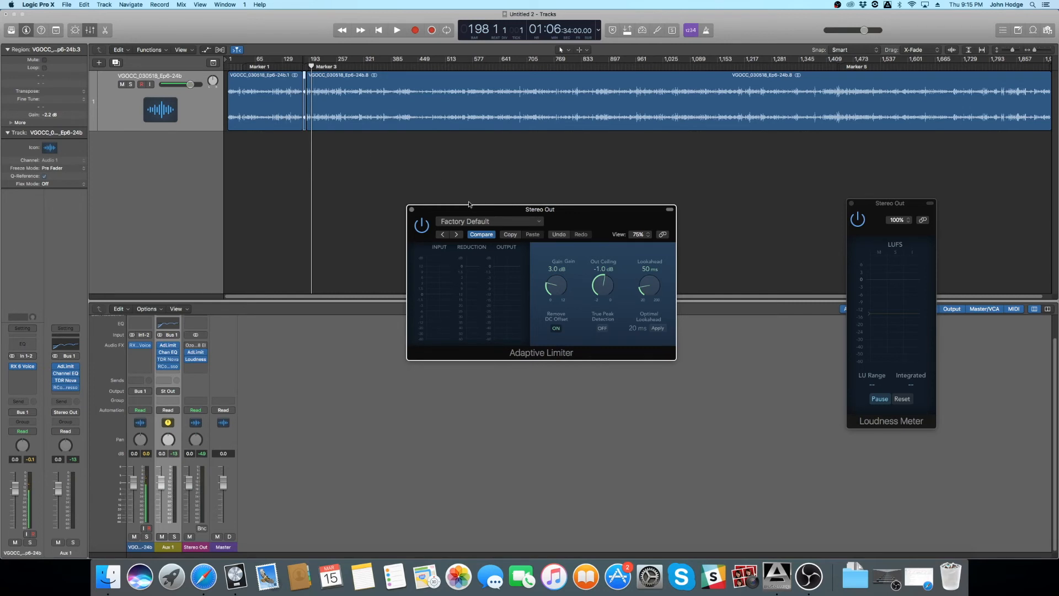
- Raise the Adaptive Limiter's gain to 12.0 dB while playing the dialogue from bar 198
{"action": "key", "text": "space"}
{"action": "left_click_drag", "start_coordinate": [561, 292], "coordinate": [558, 202]}
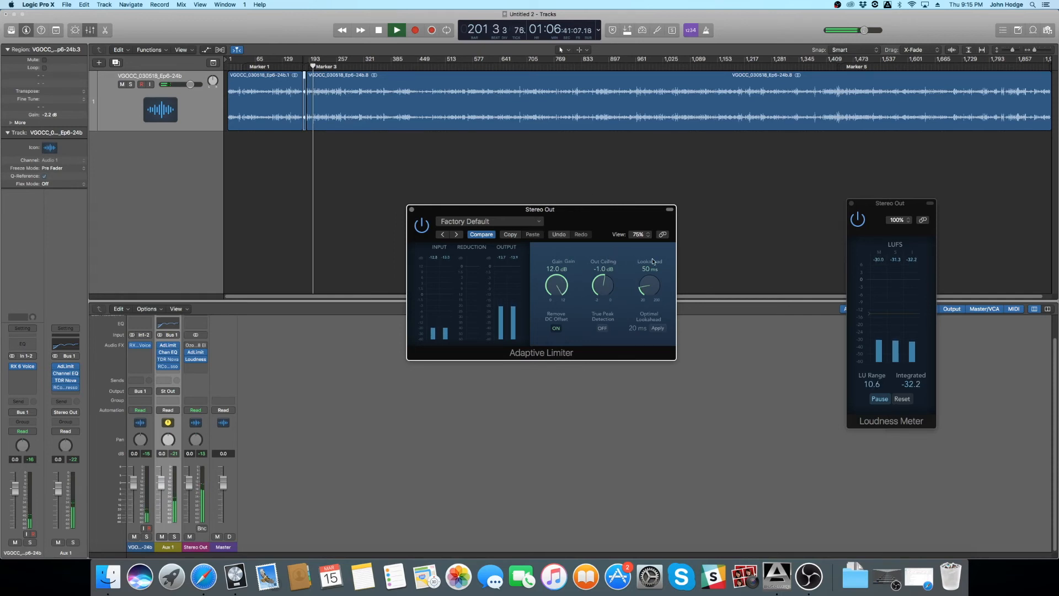
{"action": "key", "text": "space"}
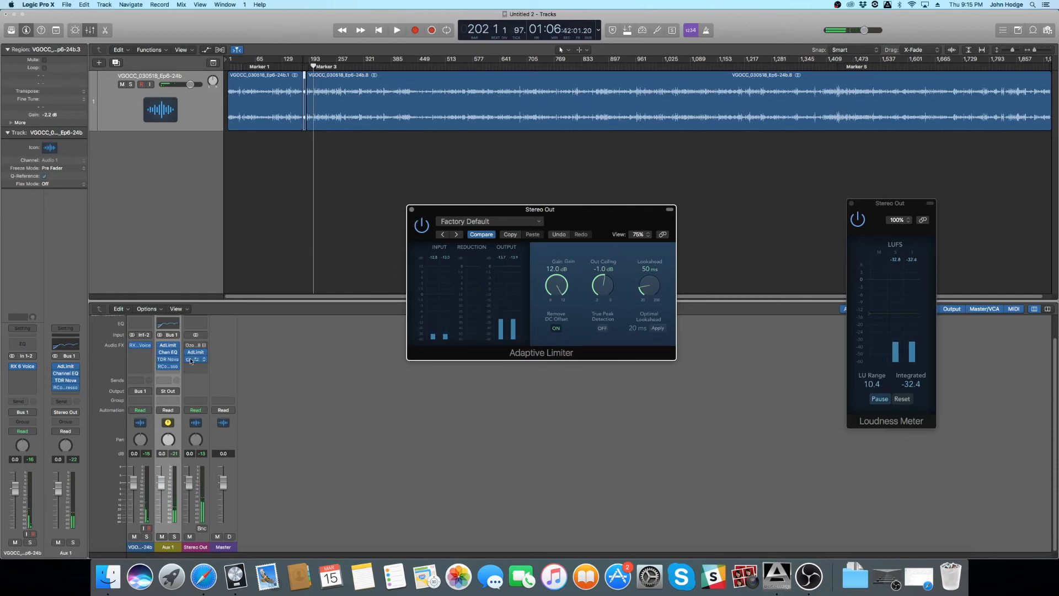
- Duplicate the Adaptive Limiter on Stereo Out, close the first limiter's window, and set the other one's gain to 6.3 dB
{"action": "left_click_drag", "start_coordinate": [194, 355], "coordinate": [197, 359]}
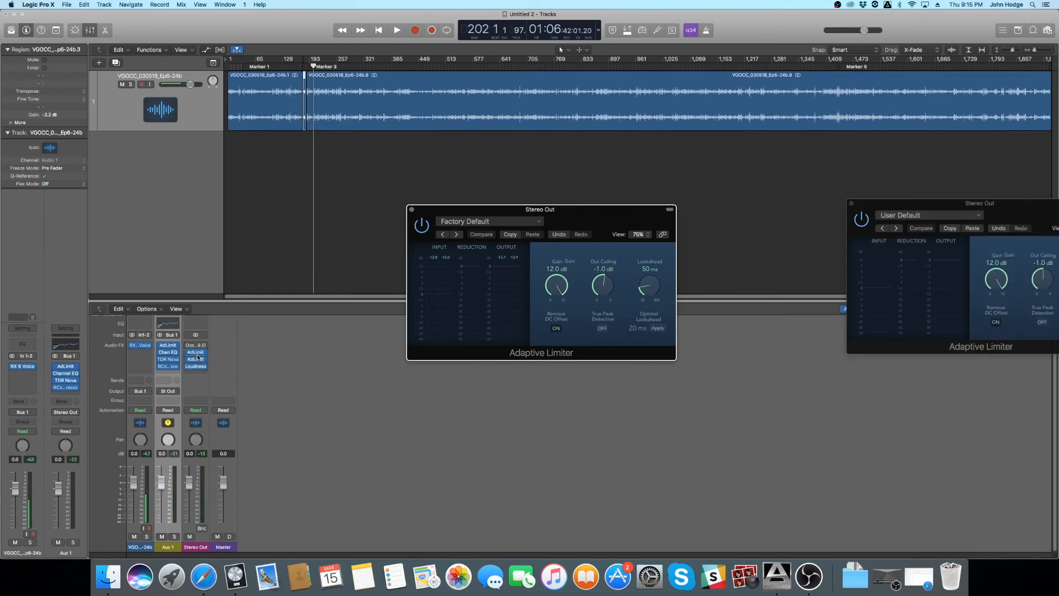
{"action": "left_click_drag", "start_coordinate": [961, 208], "coordinate": [442, 364]}
{"action": "left_click", "coordinate": [412, 210]}
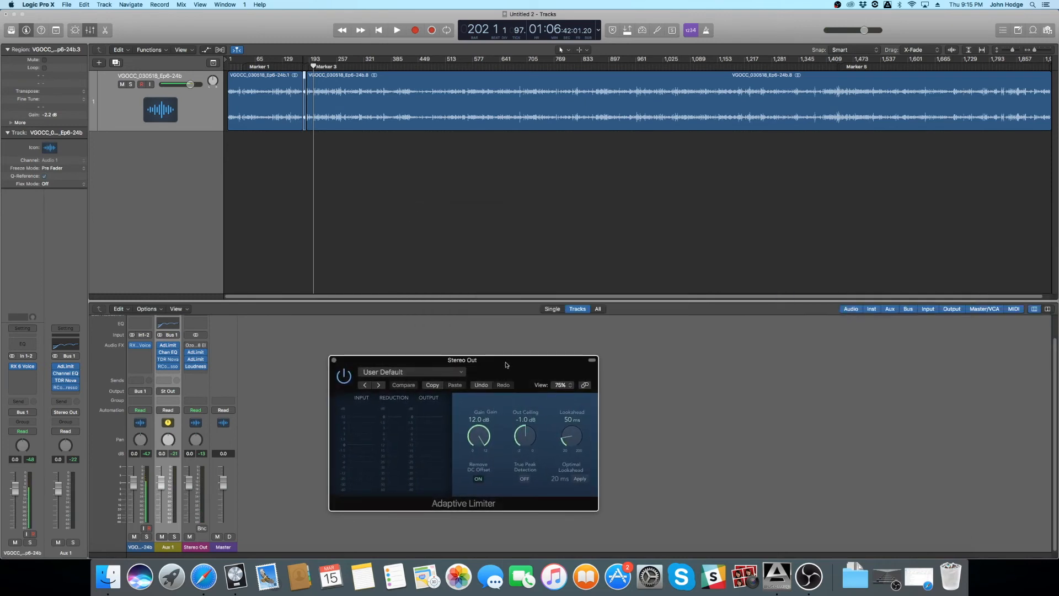
{"action": "left_click_drag", "start_coordinate": [506, 364], "coordinate": [518, 214]}
{"action": "left_click_drag", "start_coordinate": [491, 287], "coordinate": [500, 343]}
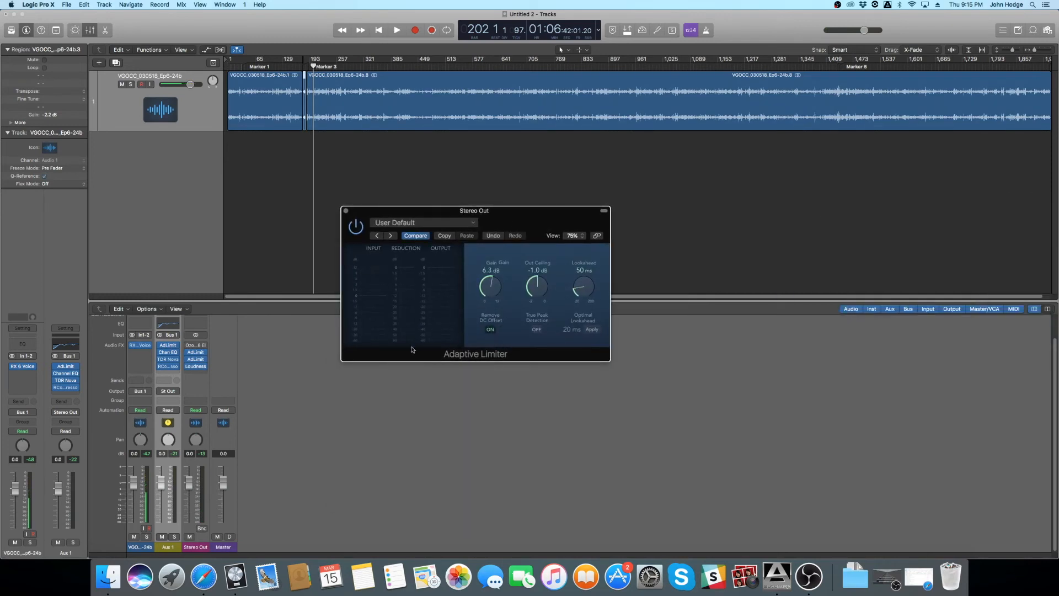
- Reopen the Loudness Meter beside the limiter and raise the limiter's gain to 8.0 dB during playback from bar 202
{"action": "left_click", "coordinate": [195, 367]}
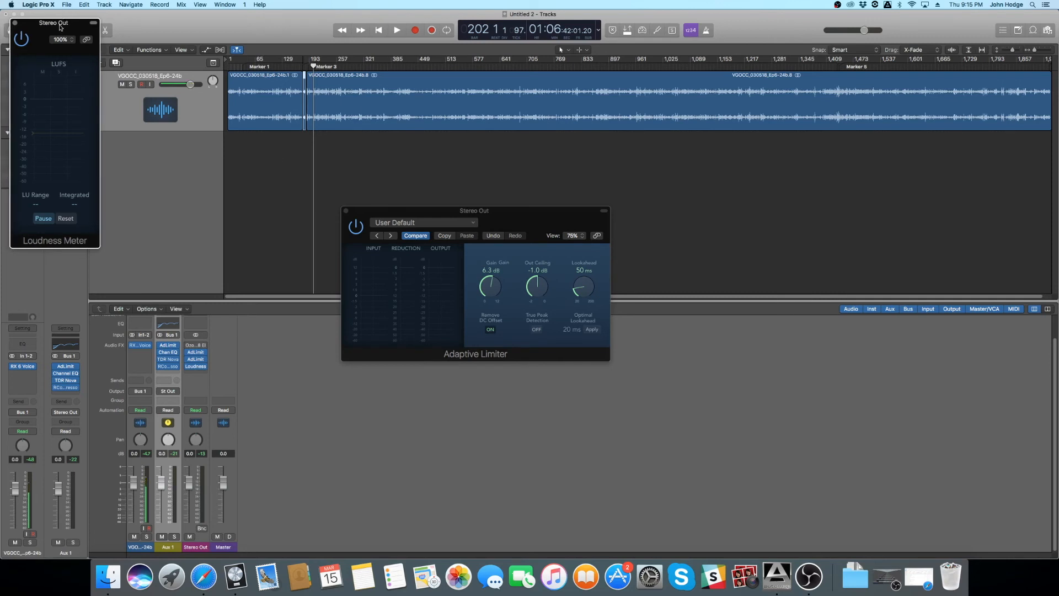
{"action": "left_click_drag", "start_coordinate": [60, 28], "coordinate": [854, 193]}
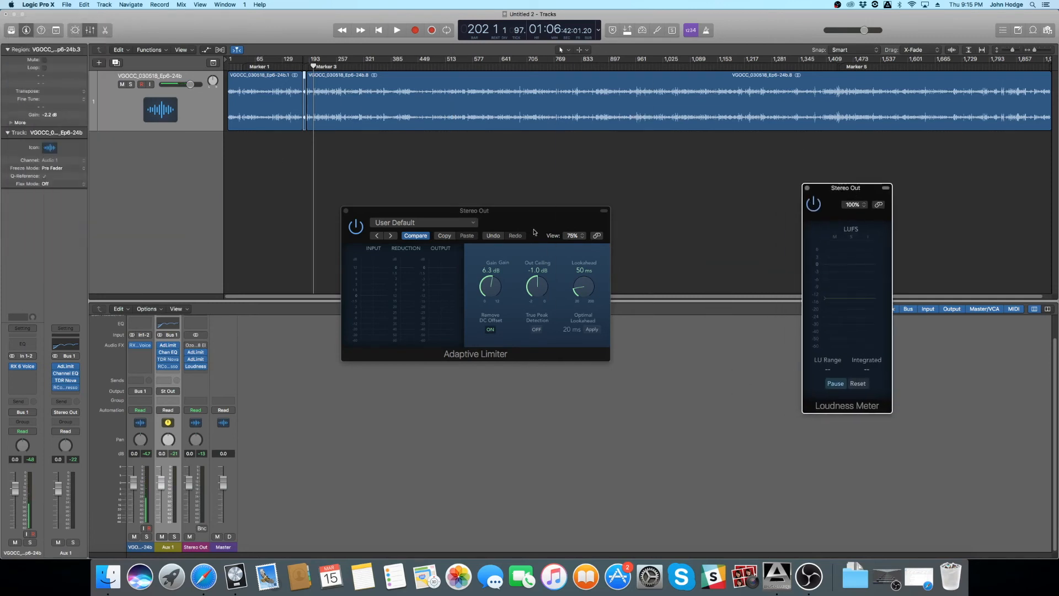
{"action": "key", "text": "space"}
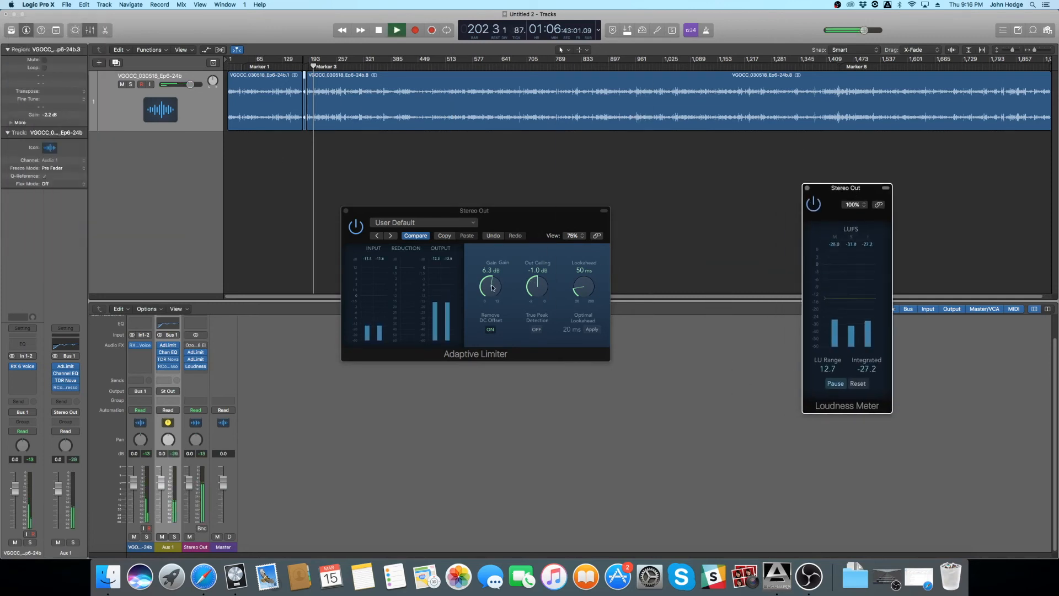
{"action": "mouse_move", "coordinate": [492, 288]}
{"action": "left_mouse_down"}
{"action": "mouse_move", "coordinate": [502, 253]}
{"action": "mouse_move", "coordinate": [503, 270]}
{"action": "left_mouse_up"}
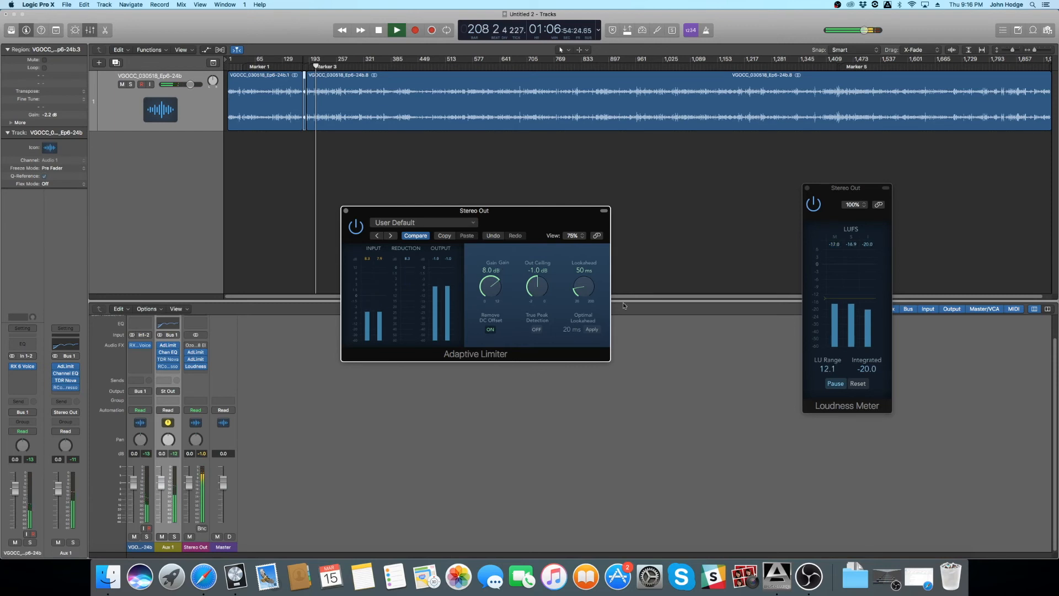
{"action": "key", "text": "space"}
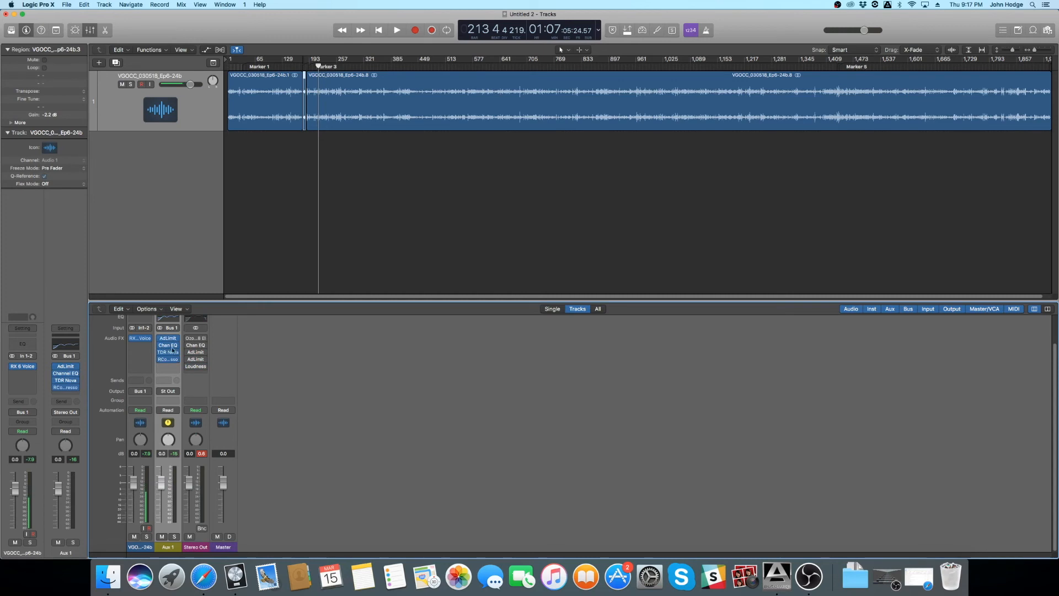
- Re-enable Ozone 8 Elements on Stereo Out and return the playhead to bar 2 near the start of the recording
{"action": "left_click", "coordinate": [188, 339]}
{"action": "left_click", "coordinate": [228, 65]}
{"action": "scroll", "coordinate": [284, 148], "scroll_direction": "up", "scroll_amount": 5}
{"action": "scroll", "coordinate": [312, 177], "scroll_direction": "left", "scroll_amount": 5}
{"action": "left_click", "coordinate": [487, 152]}
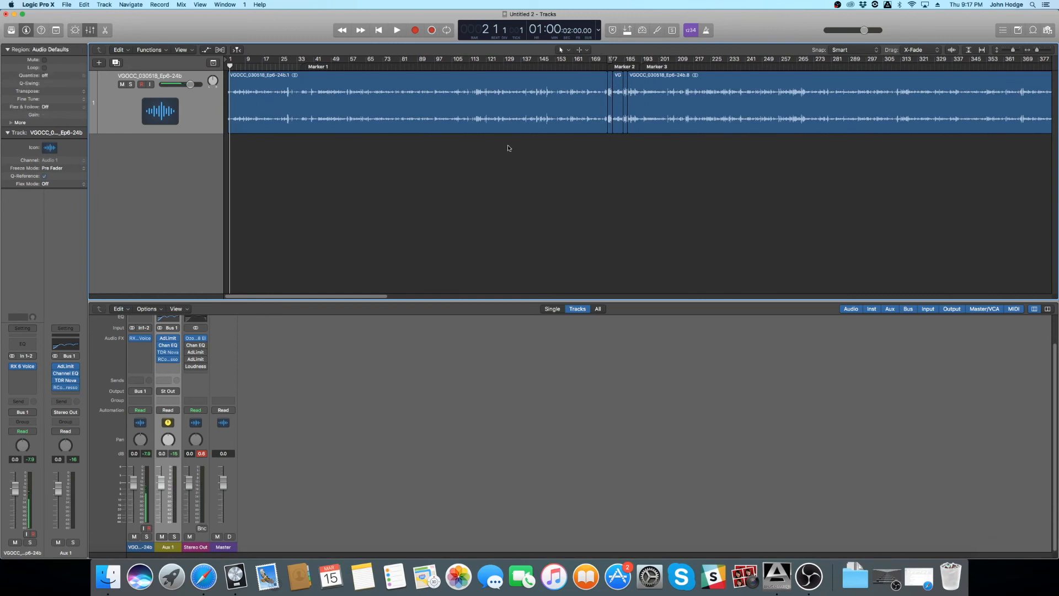
- Examine the enlarged waveform of the opening section, from around bar 171 back to the passage before bar 59
{"action": "scroll", "coordinate": [569, 221], "scroll_direction": "up", "scroll_amount": 3}
{"action": "scroll", "coordinate": [570, 221], "scroll_direction": "up", "scroll_amount": 2}
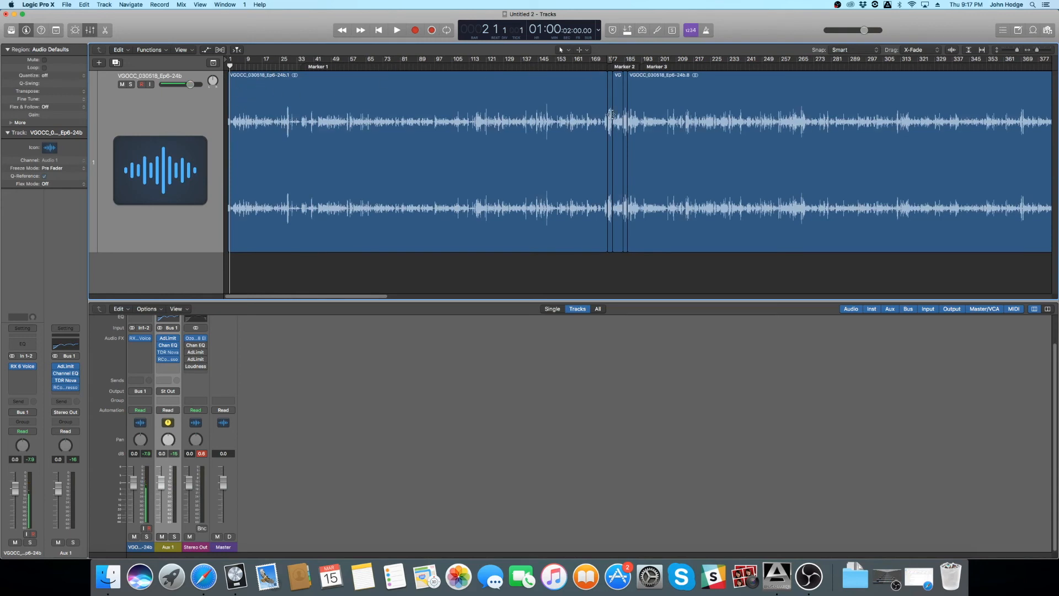
{"action": "left_click", "coordinate": [595, 65]}
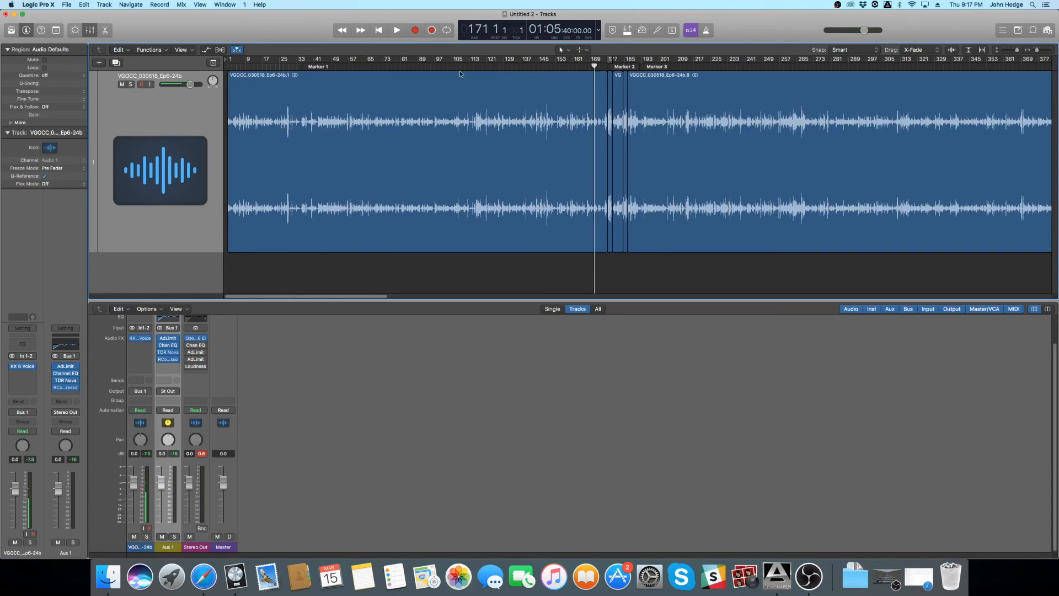
{"action": "left_click", "coordinate": [353, 64]}
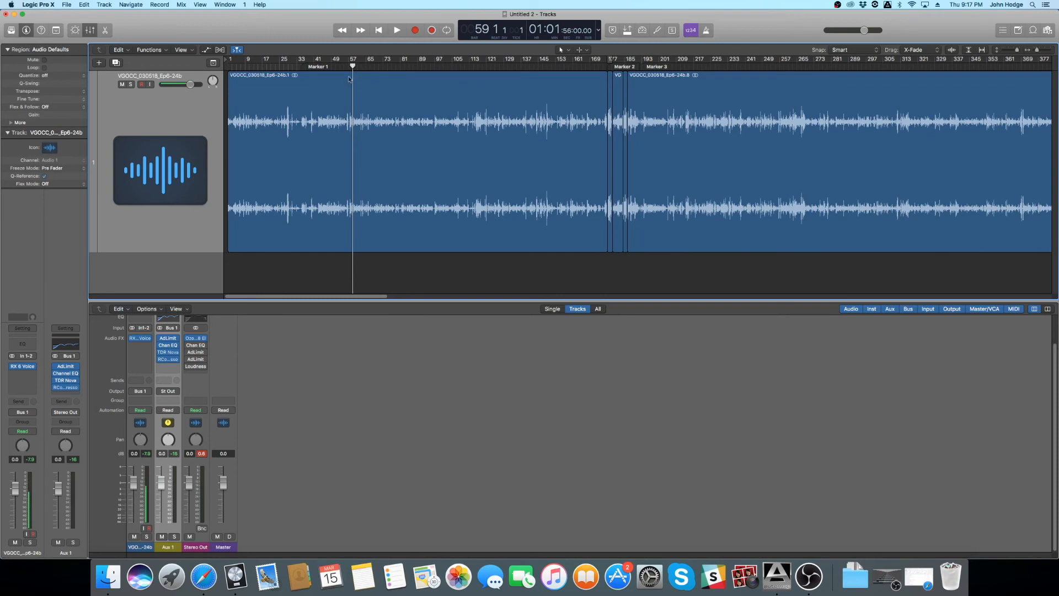
{"action": "key", "text": "super+Right"}
{"action": "key", "text": "super+Right"}
{"action": "key", "text": "super+Right"}
{"action": "key", "text": "super+Right"}
{"action": "key", "text": "super+Right"}
{"action": "key", "text": "super+Right"}
{"action": "scroll", "coordinate": [349, 126], "scroll_direction": "left", "scroll_amount": 15}
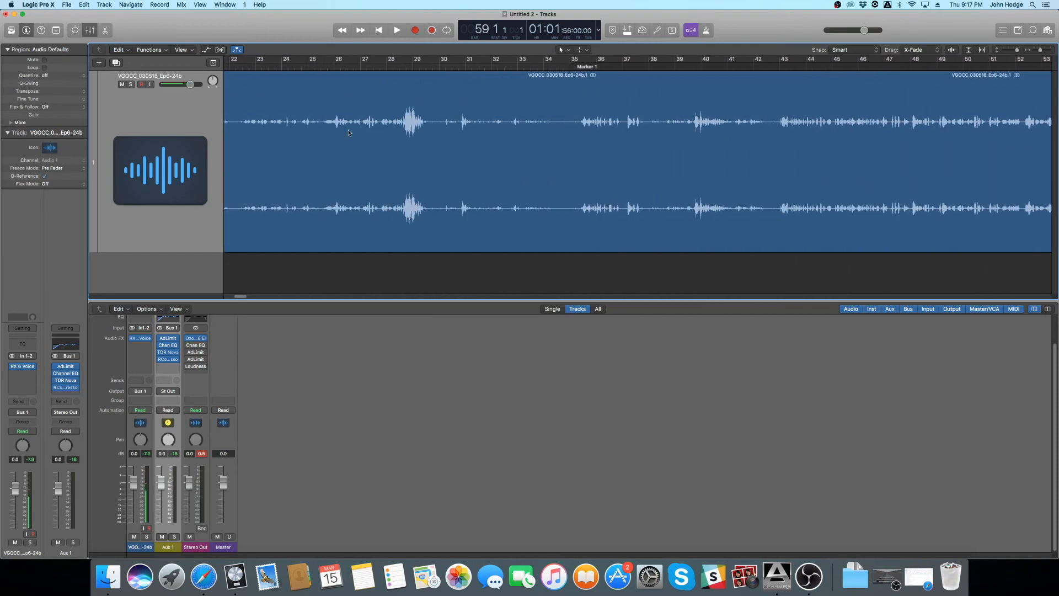
- Audition the opening from bar 29 and again from about bar 34 to locate where the dialogue begins
{"action": "left_click", "coordinate": [543, 65]}
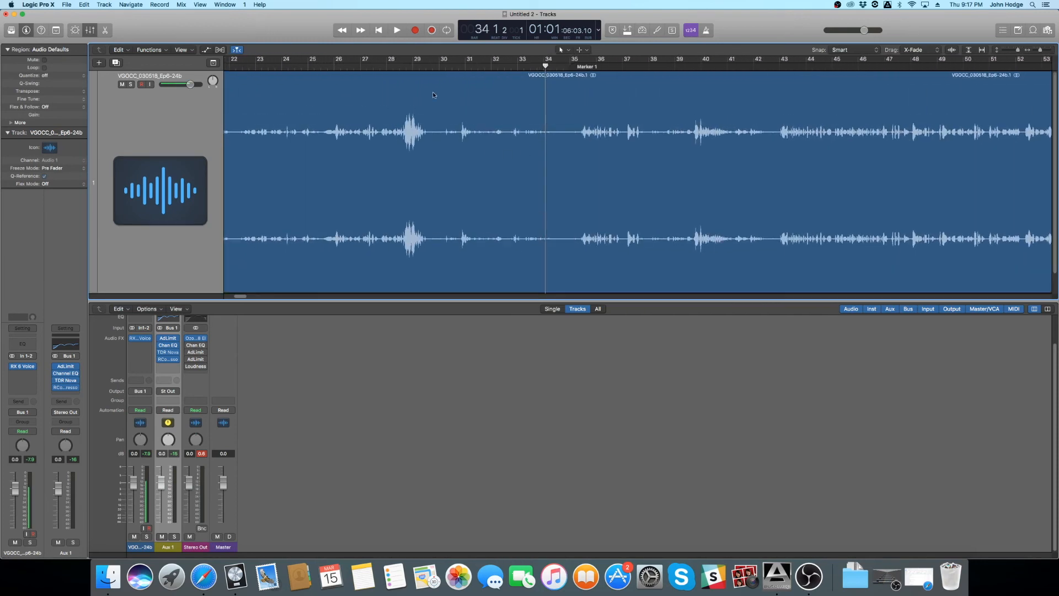
{"action": "left_click", "coordinate": [426, 65]}
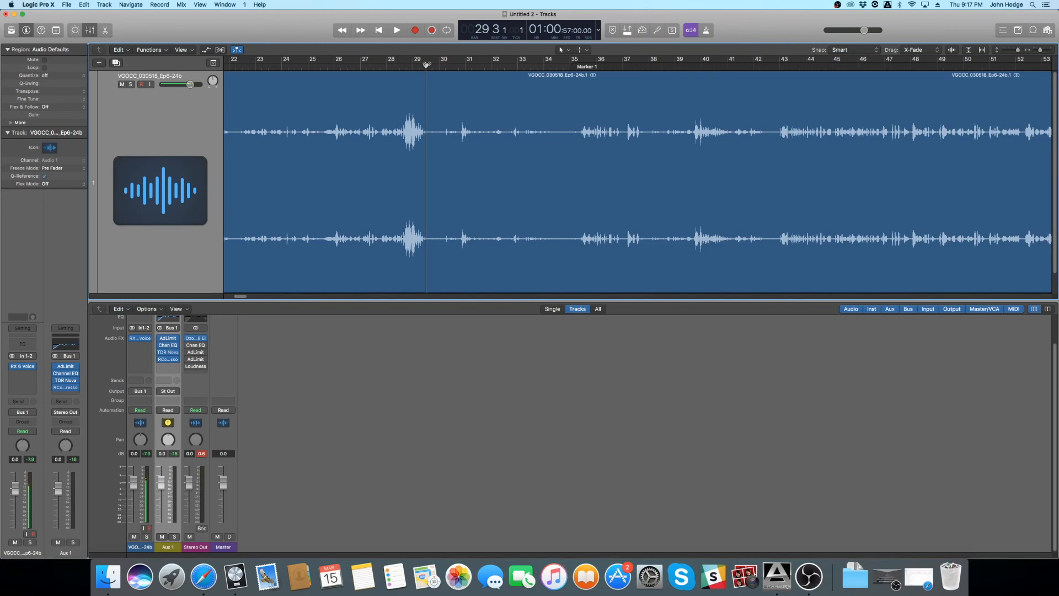
{"action": "key", "text": "space"}
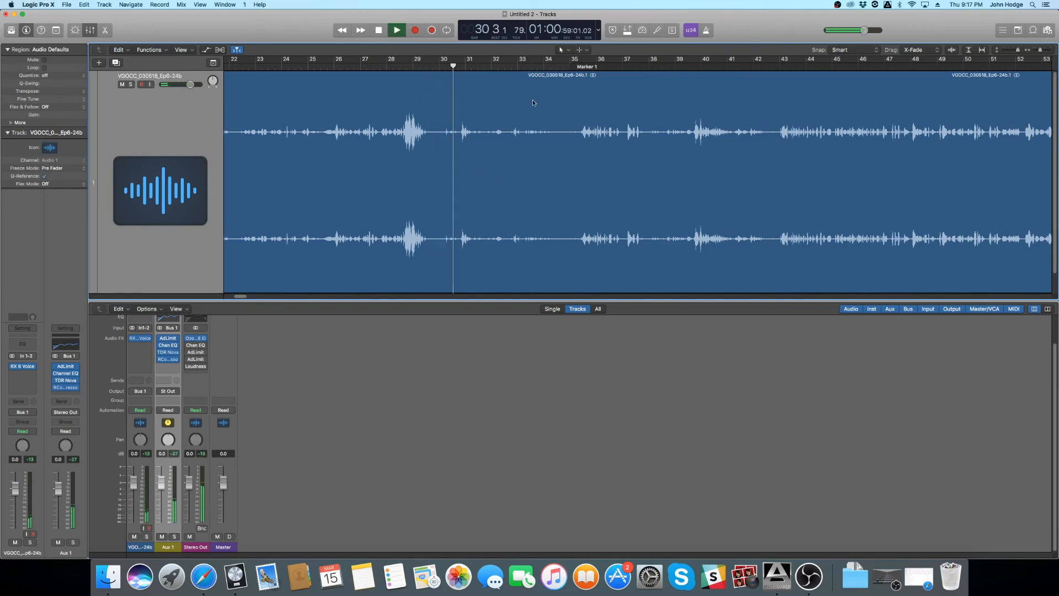
{"action": "key", "text": "space"}
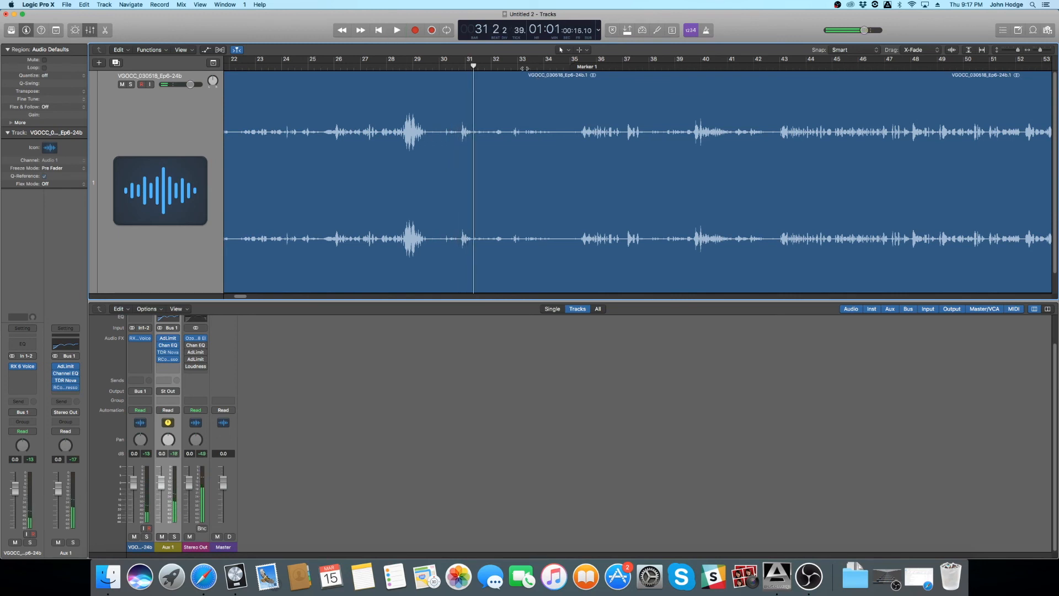
{"action": "left_click", "coordinate": [556, 67]}
{"action": "key", "text": "space"}
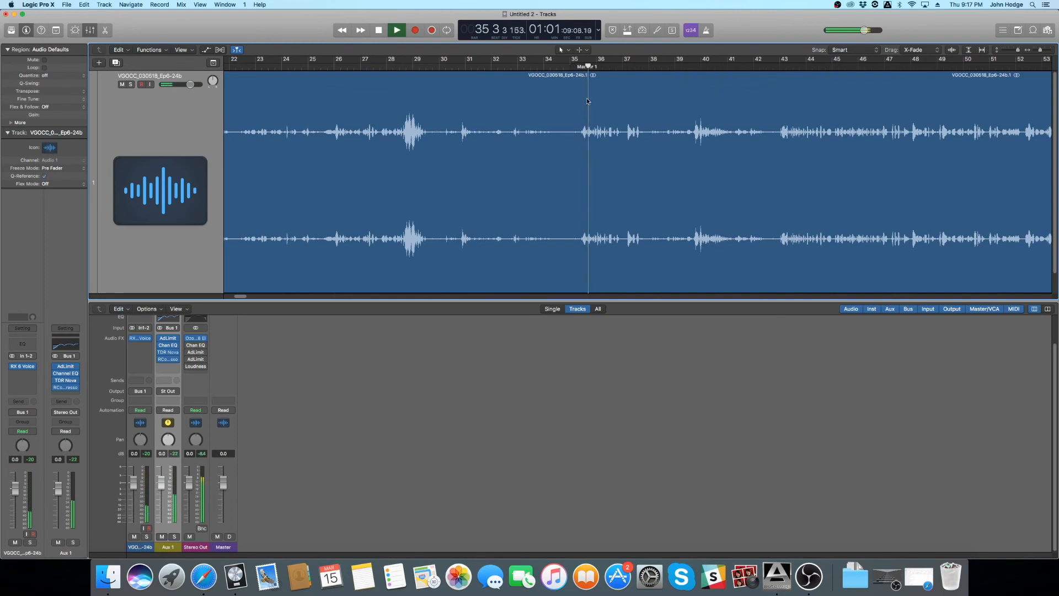
{"action": "key", "text": "space"}
- Split the opening region at position 35 2 3 1 with the Scissors tool and delete the part before it
{"action": "left_click", "coordinate": [587, 97]}
{"action": "key", "text": "t"}
{"action": "key", "text": "i"}
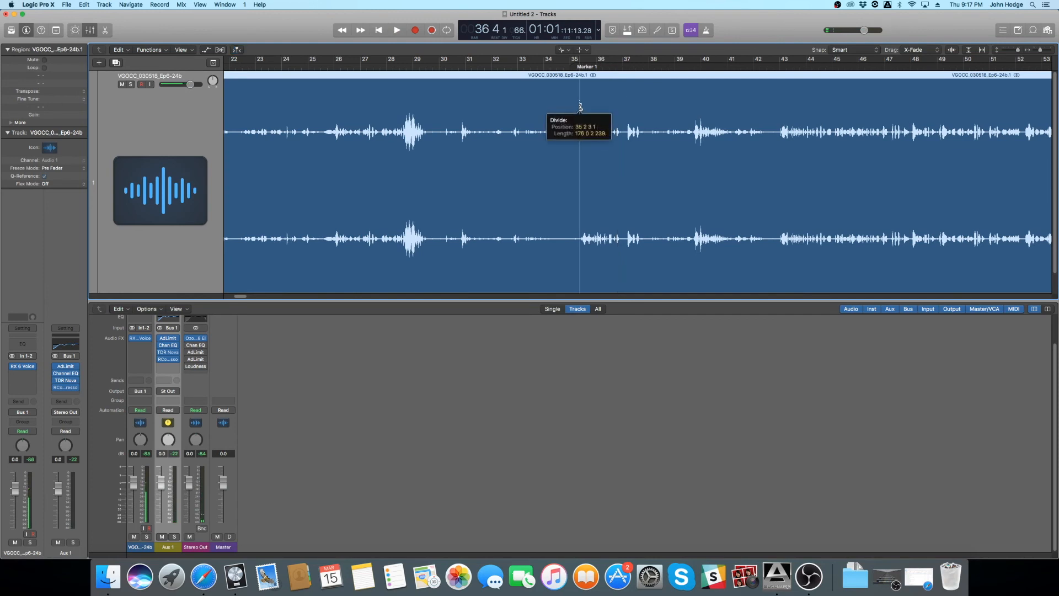
{"action": "left_click", "coordinate": [580, 106]}
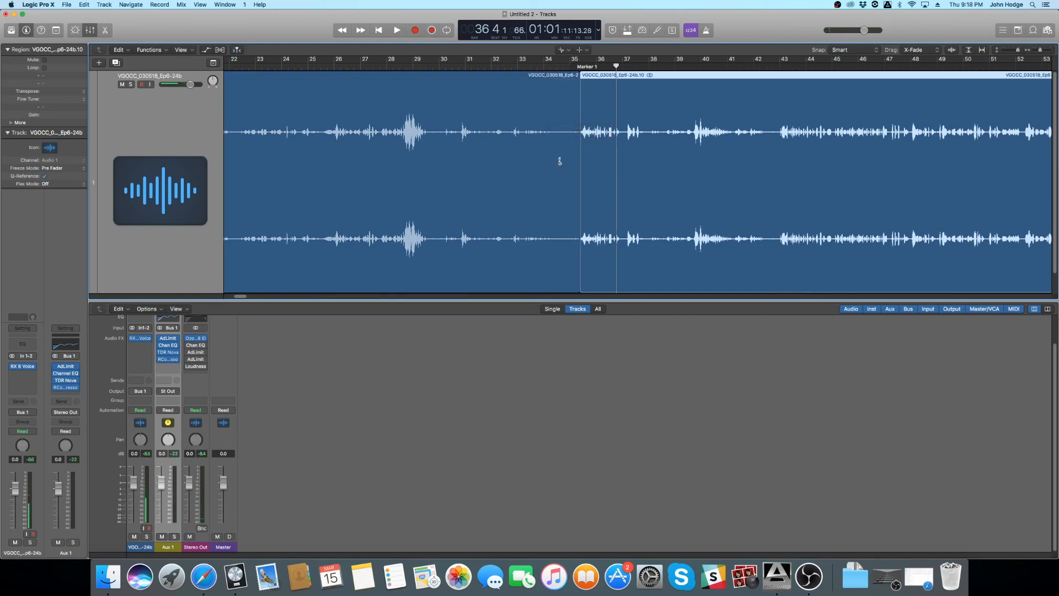
{"action": "left_click", "coordinate": [454, 189]}
{"action": "key", "text": "Delete"}
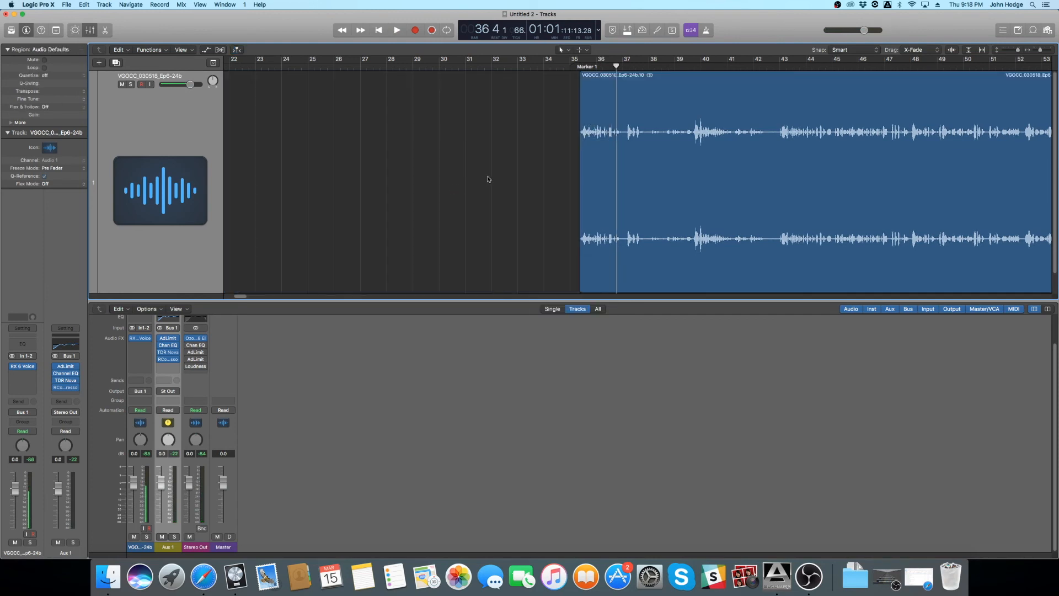
- Add a short fade-in at the start of the trimmed region and audition it from just before the cut
{"action": "scroll", "coordinate": [483, 183], "scroll_direction": "up", "scroll_amount": 6}
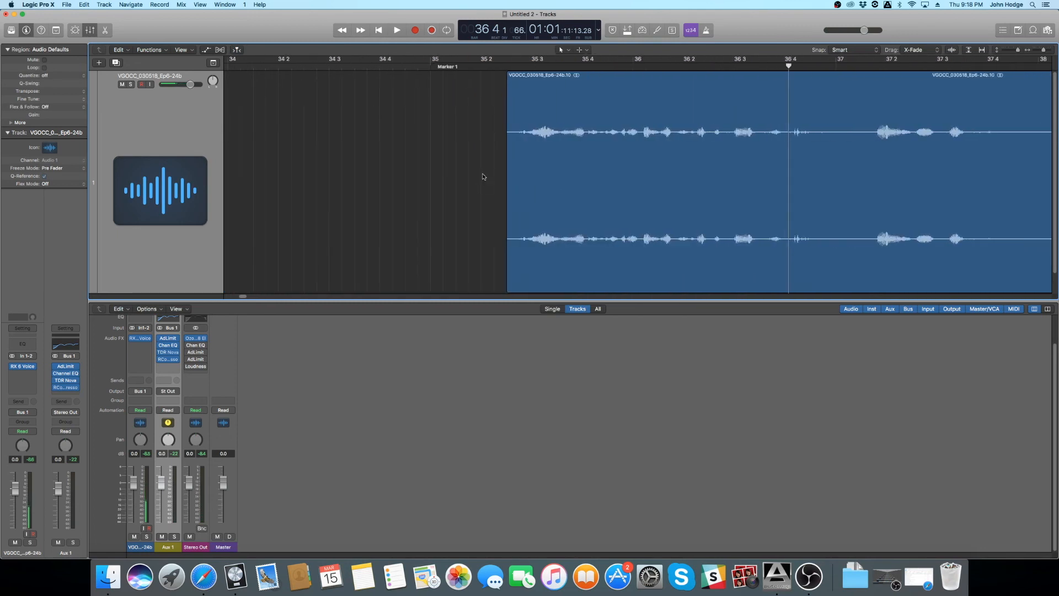
{"action": "left_click_drag", "start_coordinate": [508, 84], "coordinate": [516, 84]}
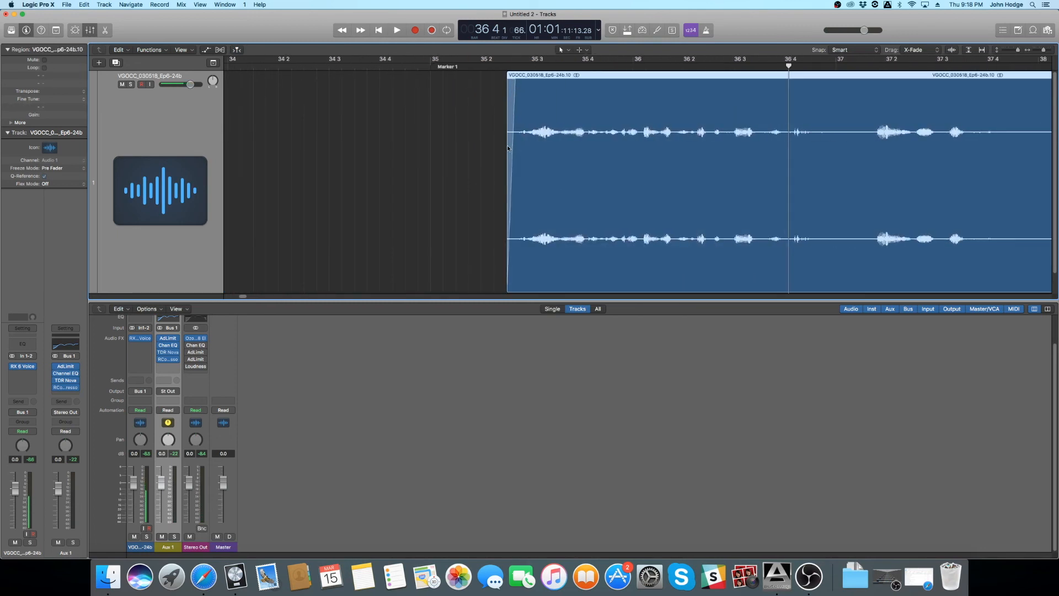
{"action": "left_click", "coordinate": [480, 60]}
{"action": "key", "text": "space"}
{"action": "key", "text": "space"}
- Examine and audition the end of the recording around bar 1936 to locate where the dialogue finishes
{"action": "scroll", "coordinate": [584, 117], "scroll_direction": "down", "scroll_amount": 10}
{"action": "scroll", "coordinate": [595, 144], "scroll_direction": "right", "scroll_amount": 10}
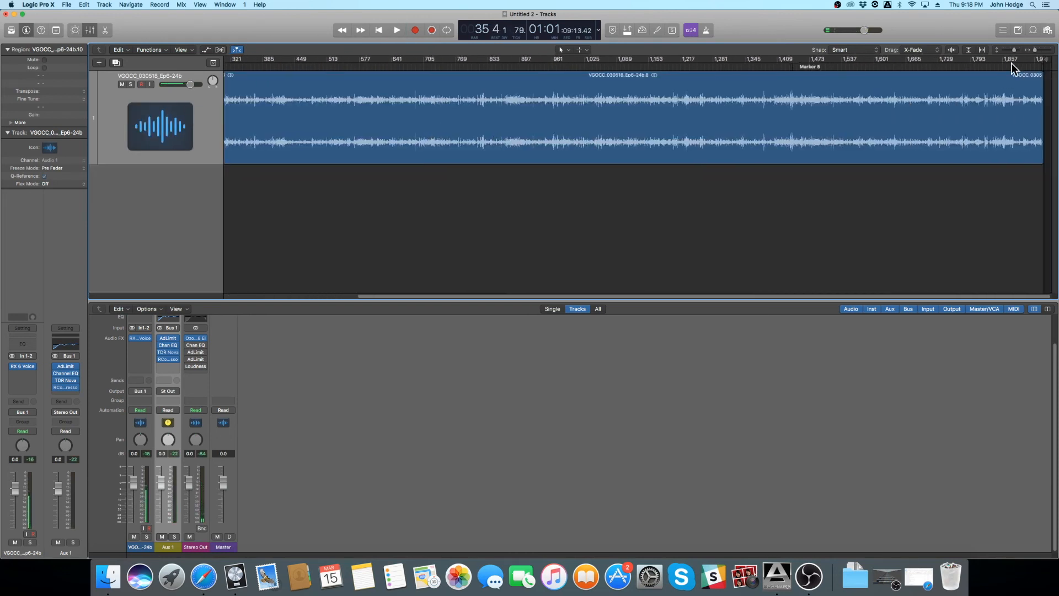
{"action": "left_click", "coordinate": [1030, 65]}
{"action": "scroll", "coordinate": [1028, 76], "scroll_direction": "up", "scroll_amount": 10}
{"action": "scroll", "coordinate": [1027, 75], "scroll_direction": "right", "scroll_amount": 5}
{"action": "left_click", "coordinate": [1031, 65]}
{"action": "scroll", "coordinate": [1019, 94], "scroll_direction": "up", "scroll_amount": 10}
{"action": "scroll", "coordinate": [1020, 94], "scroll_direction": "up", "scroll_amount": 5}
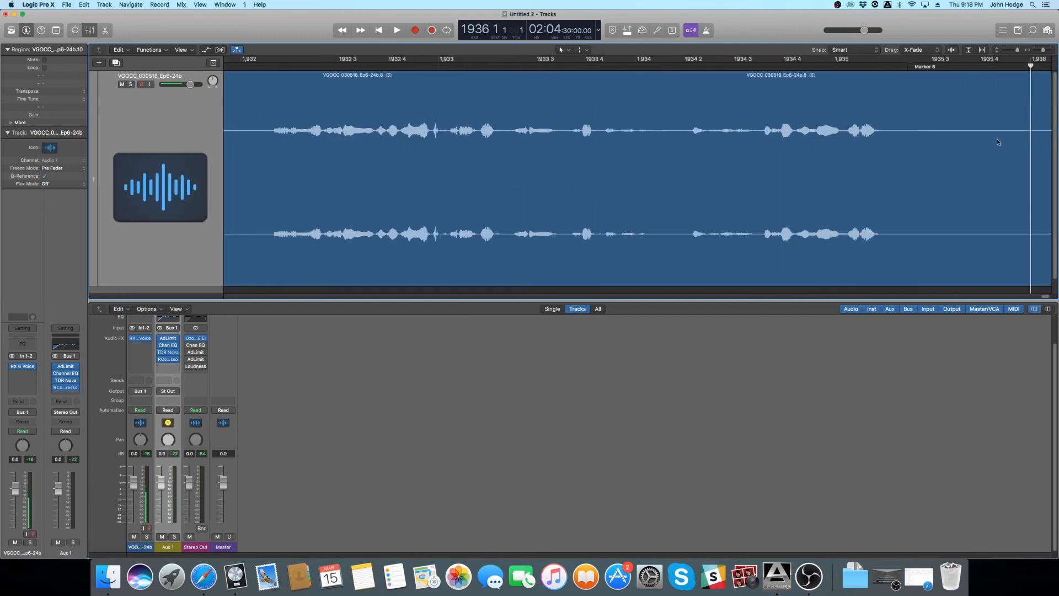
{"action": "scroll", "coordinate": [998, 137], "scroll_direction": "right", "scroll_amount": 10}
{"action": "scroll", "coordinate": [572, 147], "scroll_direction": "left", "scroll_amount": 3}
{"action": "left_click", "coordinate": [426, 64]}
{"action": "key", "text": "space"}
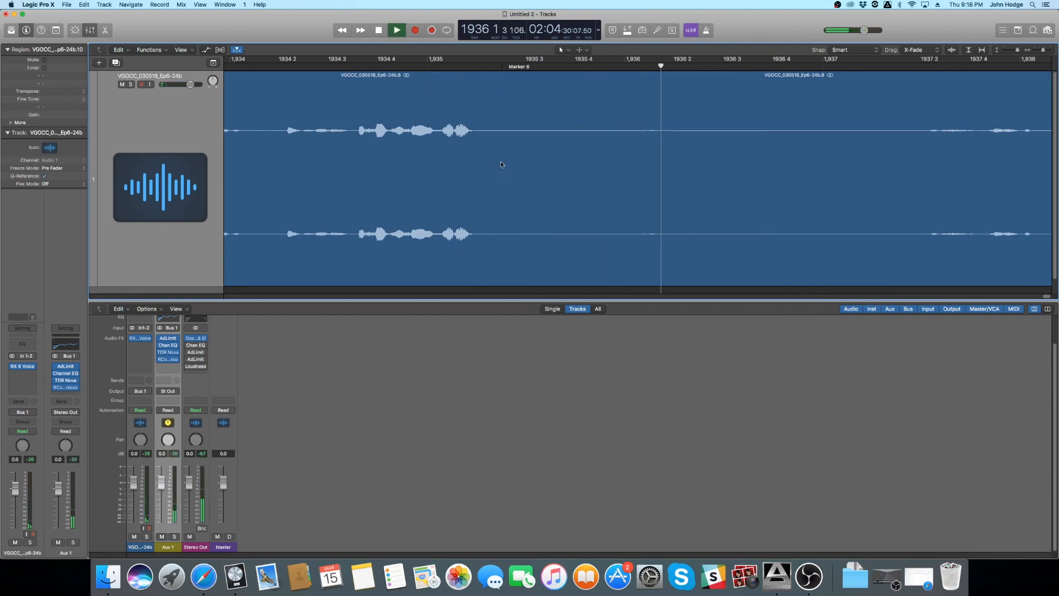
{"action": "key", "text": "space"}
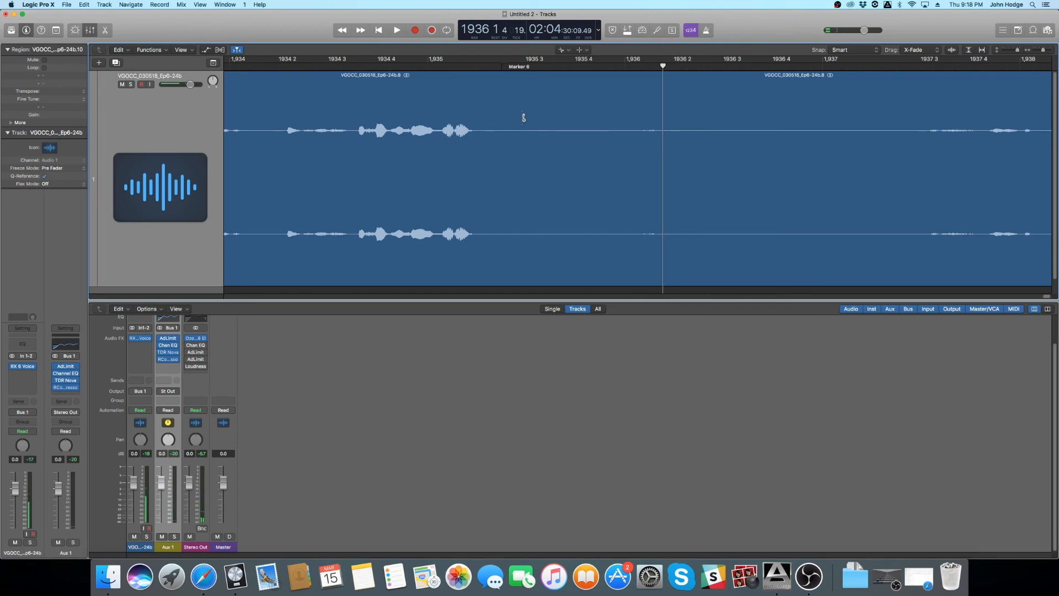
- Split the closing region in the silence just after Marker 6 and delete everything following the cut
{"action": "left_click", "coordinate": [523, 117]}
{"action": "key", "text": "t"}
{"action": "key", "text": "t"}
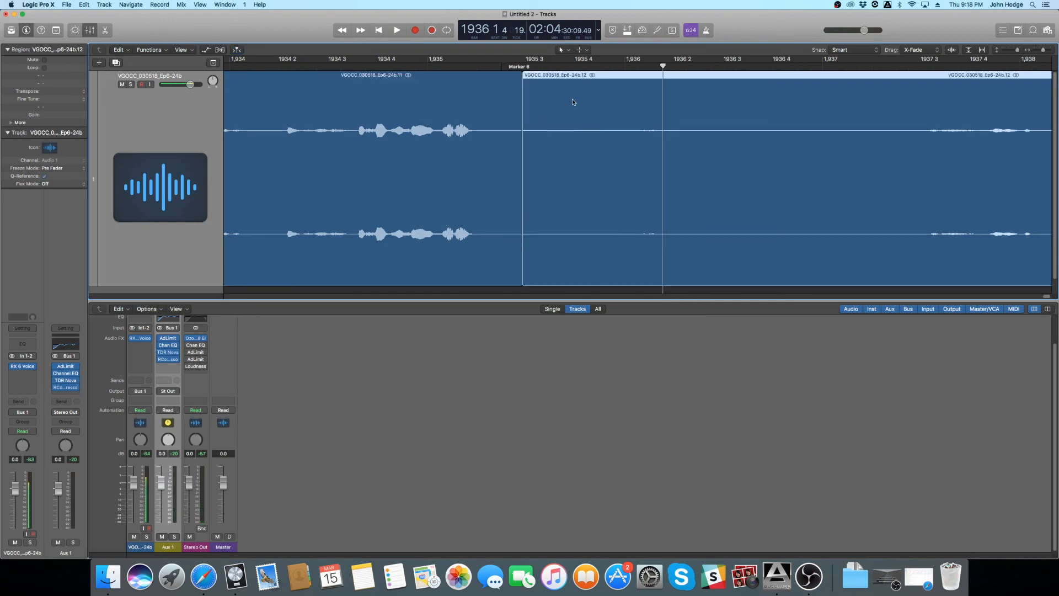
{"action": "key", "text": "Delete"}
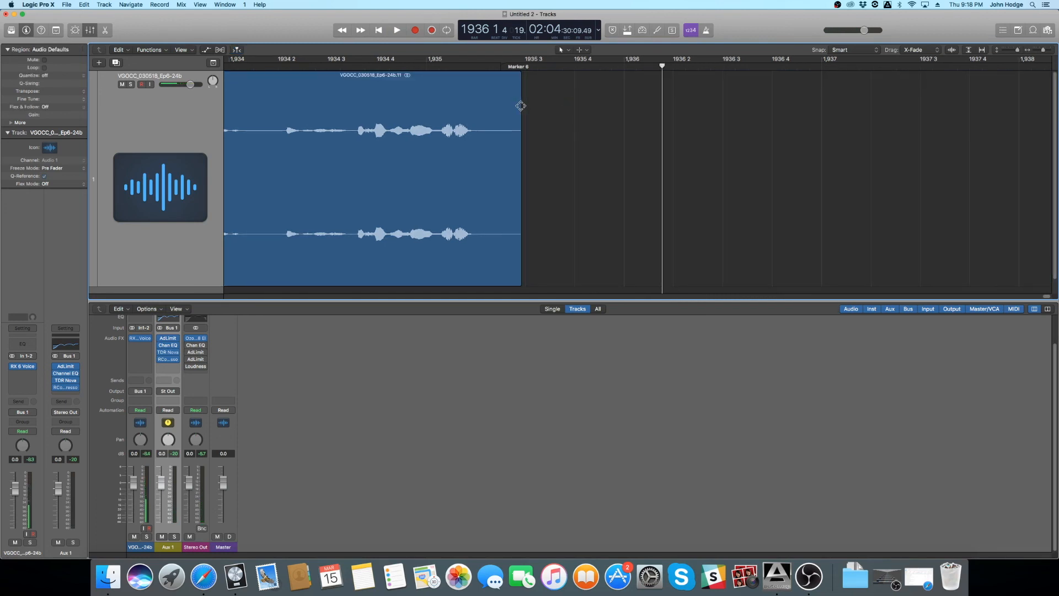
- Add a short fade-out at the trimmed end of the recording
{"action": "left_click_drag", "start_coordinate": [522, 105], "coordinate": [501, 105]}
{"action": "key", "text": "z"}
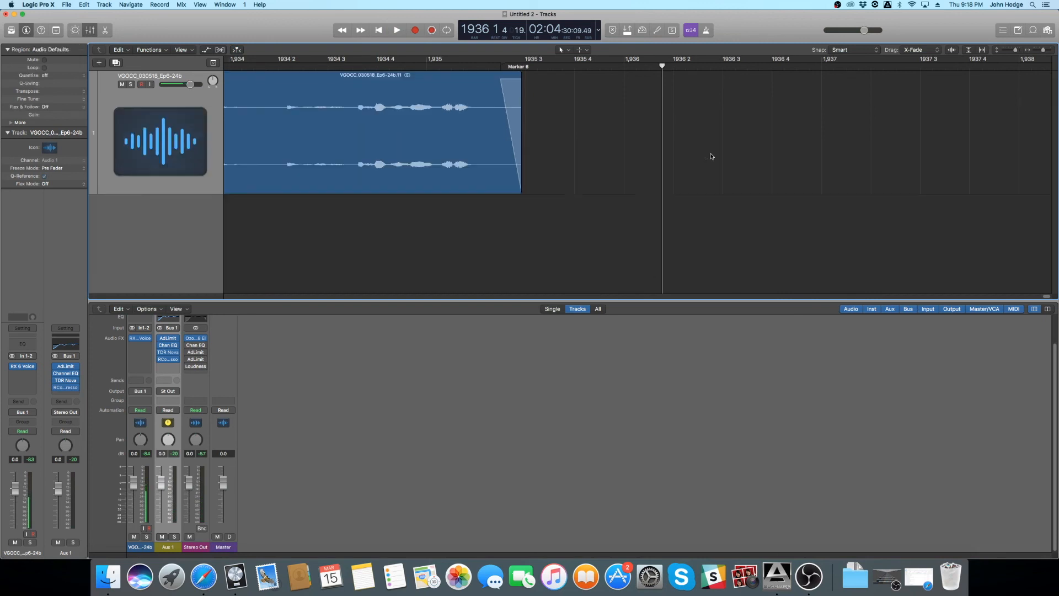
{"action": "key", "text": "super+Up"}
{"action": "key", "text": "super+Up"}
{"action": "key", "text": "super+Up"}
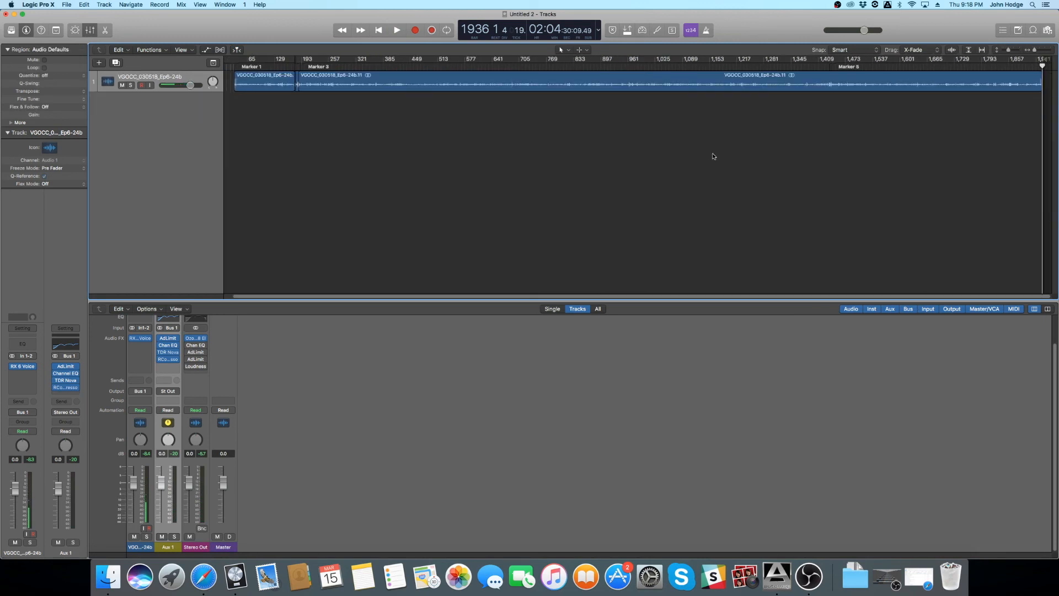